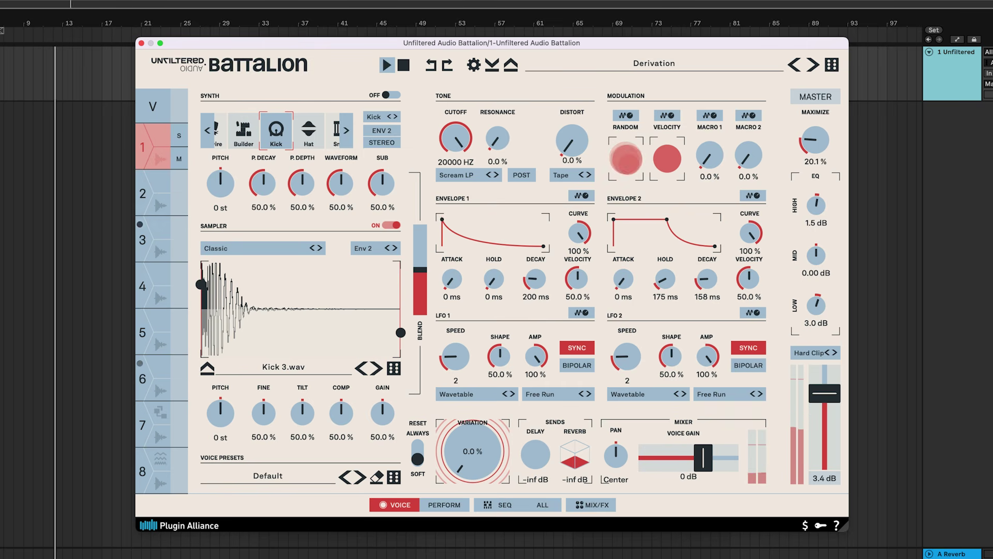
Look through the Perform, single-voice sequencer, all-voices sequencer and Mix/FX pages of the Derivation preset
left_click(444, 505)
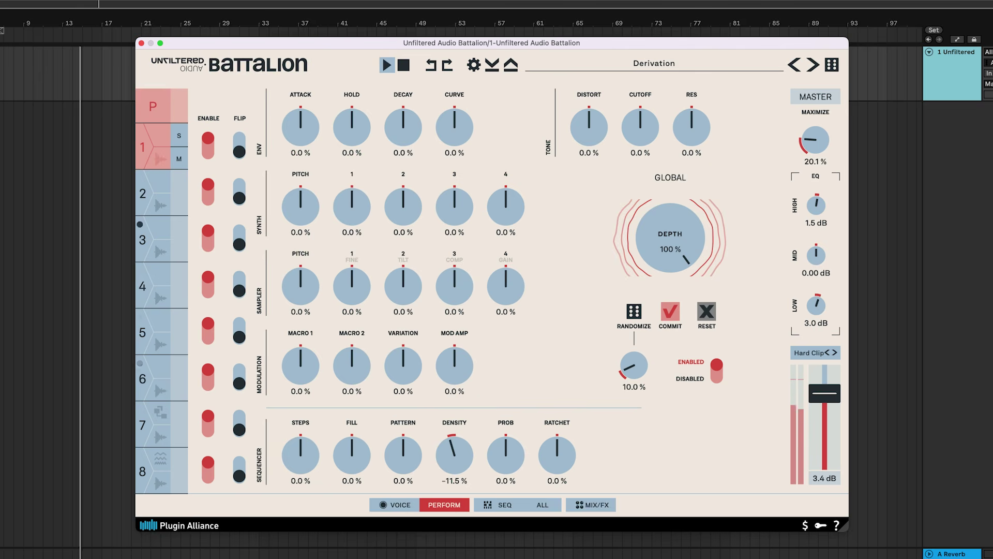
left_click(498, 505)
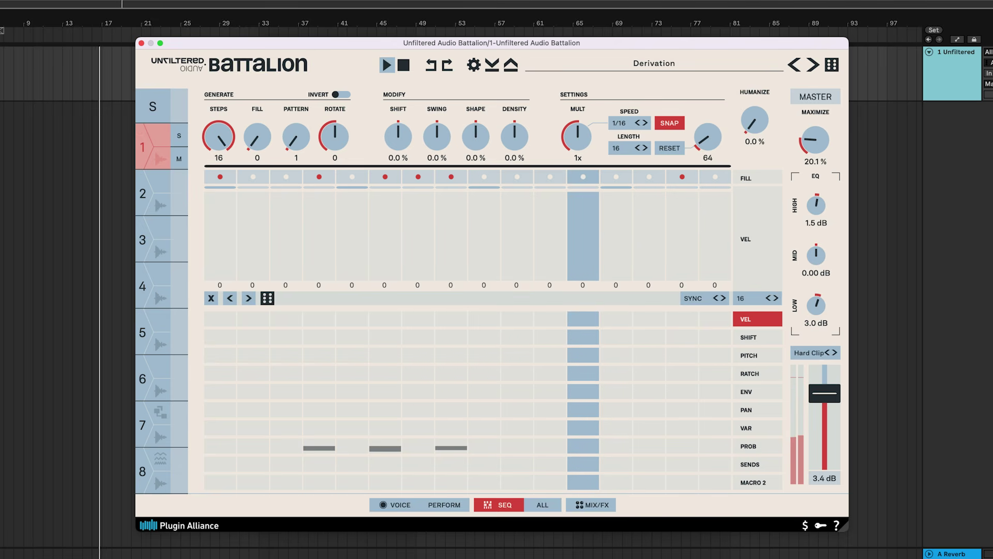
left_click(542, 504)
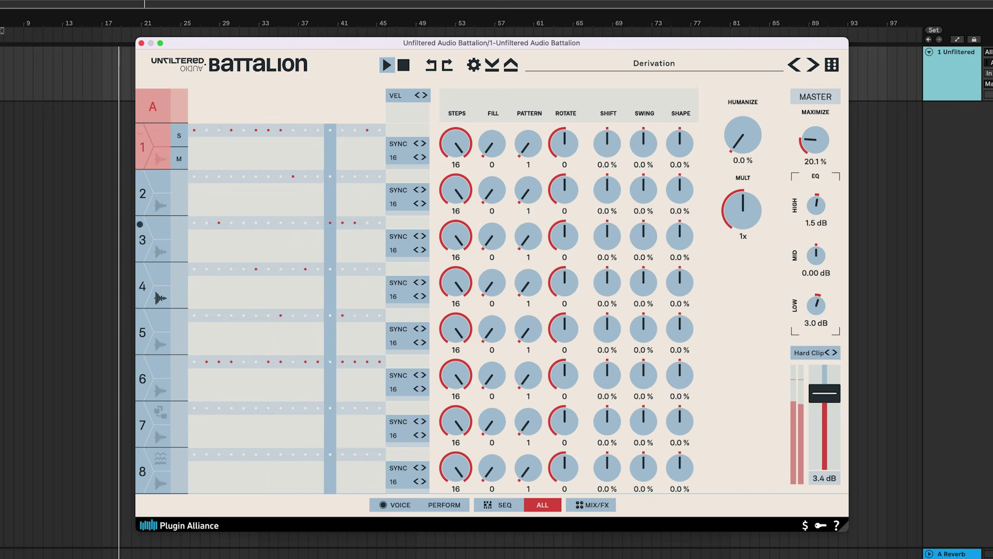
left_click(595, 504)
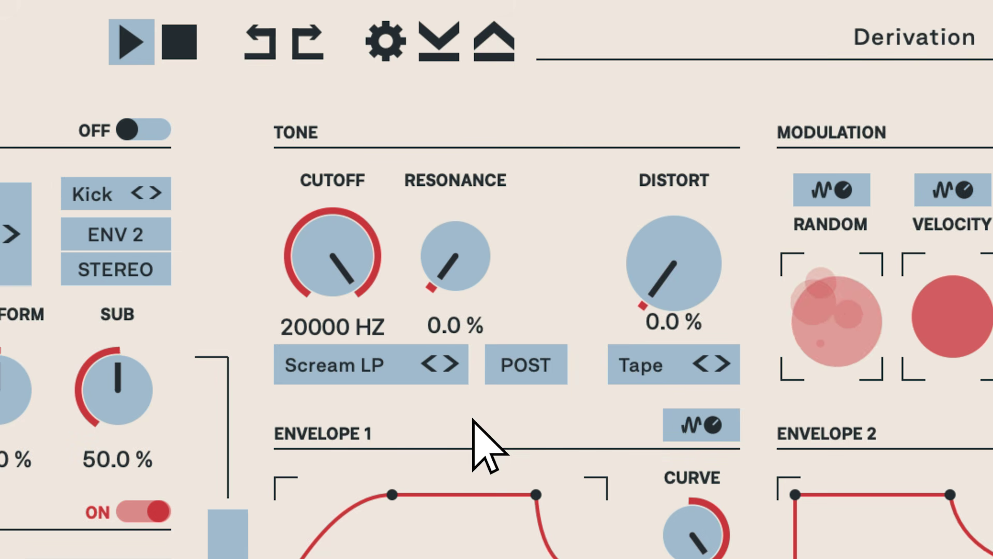
Try out the filter cutoff, LFO 1 speed and variation controls of voice 1
left_click_drag(343, 261, 362, 435)
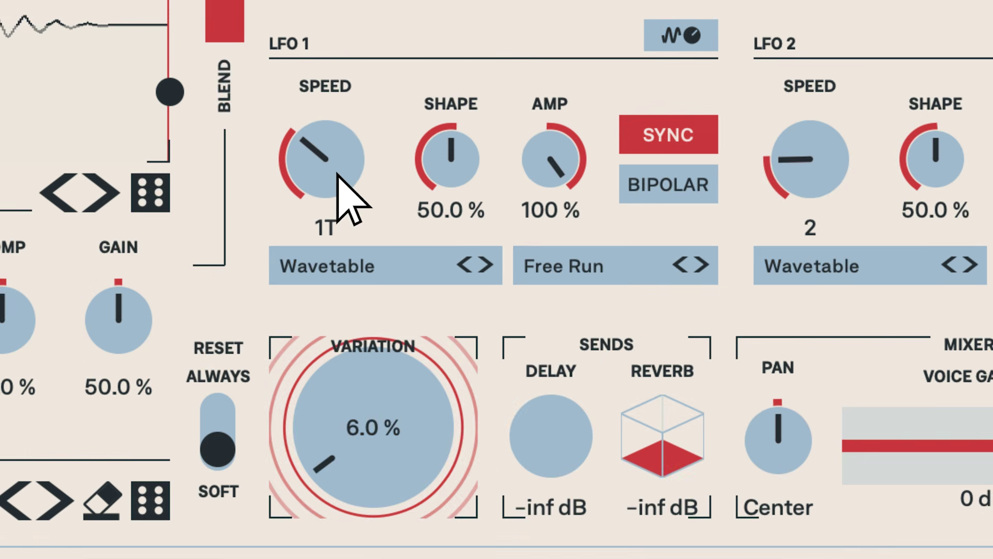
left_click_drag(339, 182, 365, 176)
left_click_drag(411, 432, 403, 174)
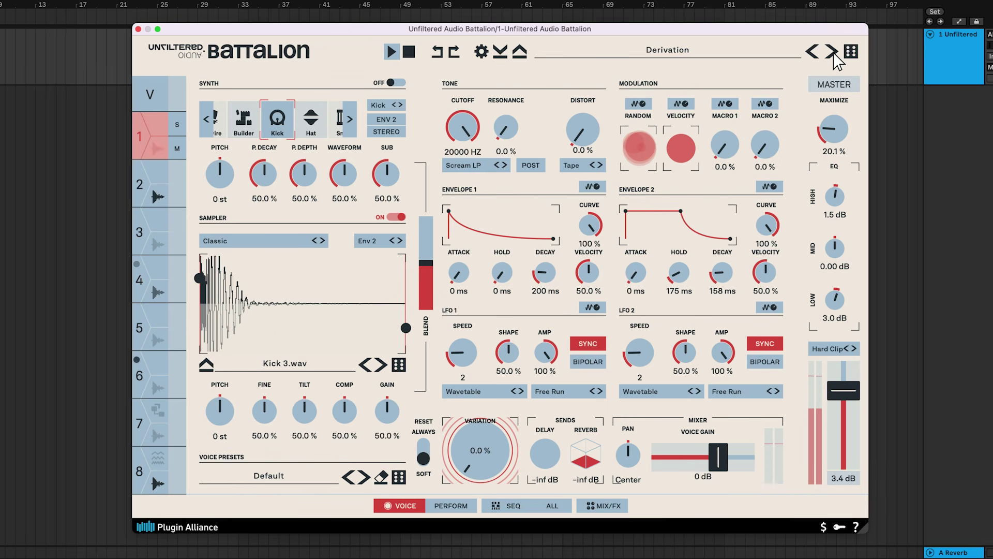
Step through the Incubate and Mindset presets to Parasite, viewing Mindset's single-voice sequencer on the way
left_click(832, 54)
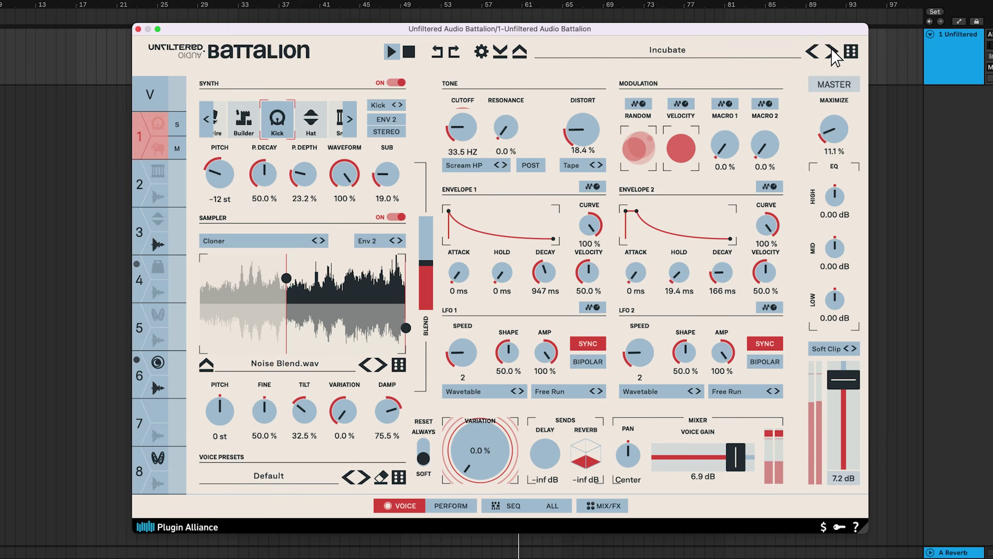
left_click(832, 52)
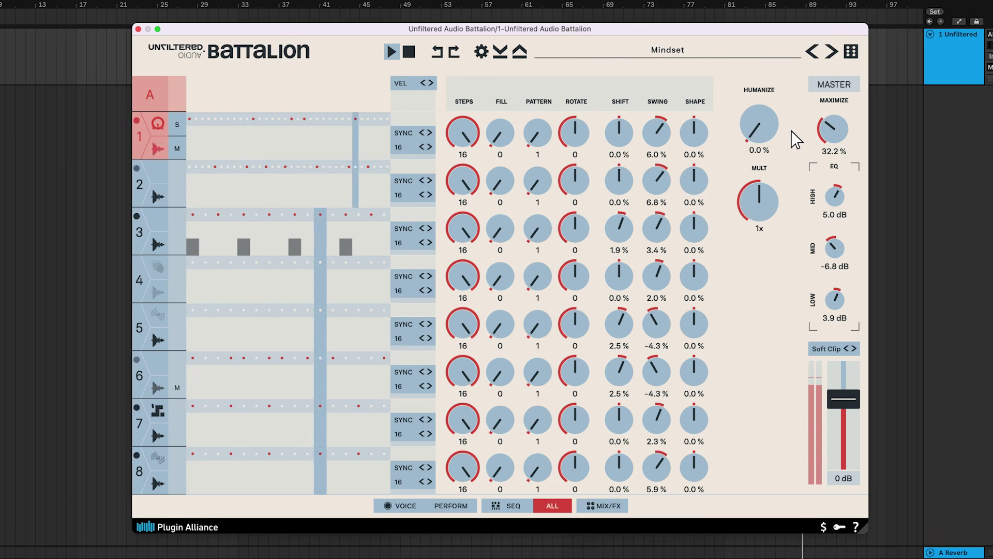
left_click(507, 505)
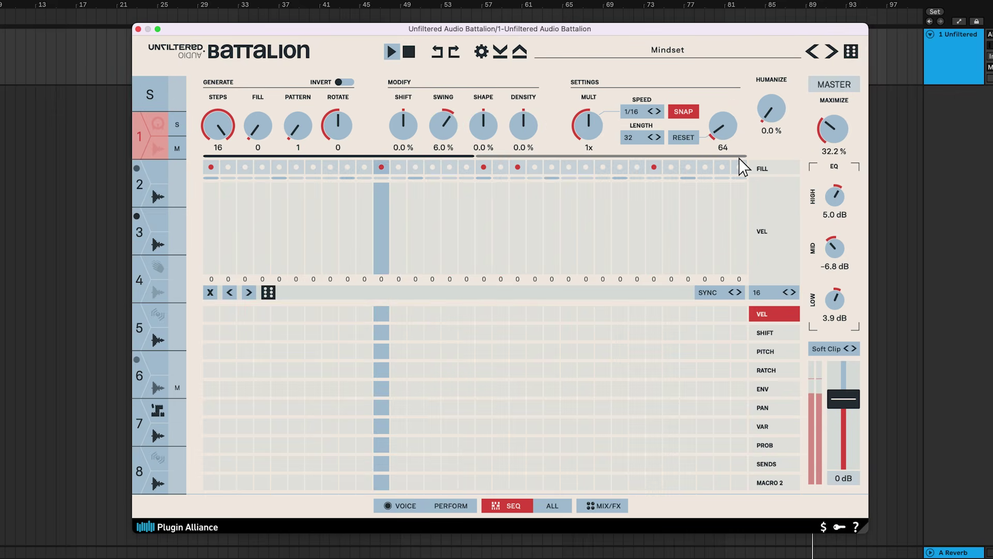
left_click(832, 52)
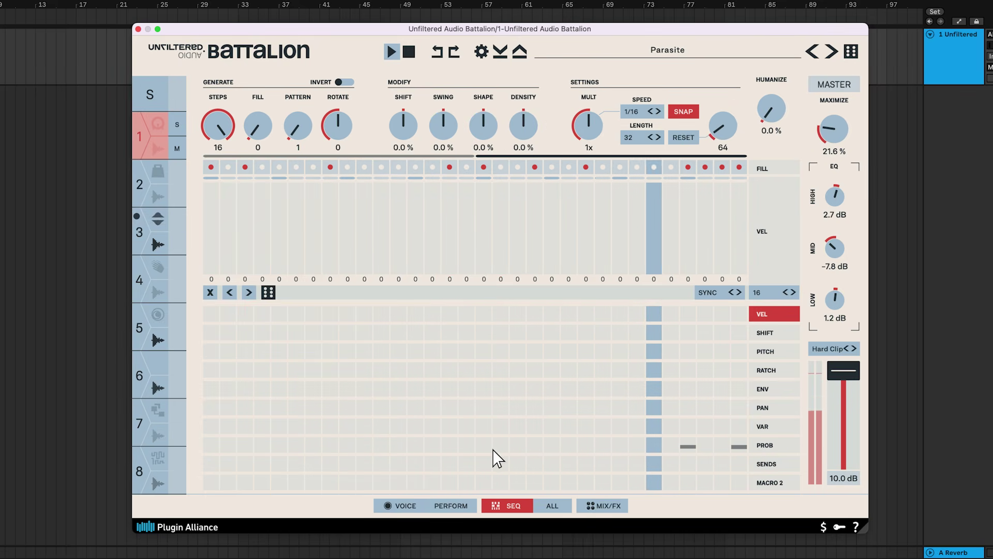
Examine the Parasite preset's sequences for all voices and its mixer and send effects settings
left_click(449, 507)
left_click(549, 505)
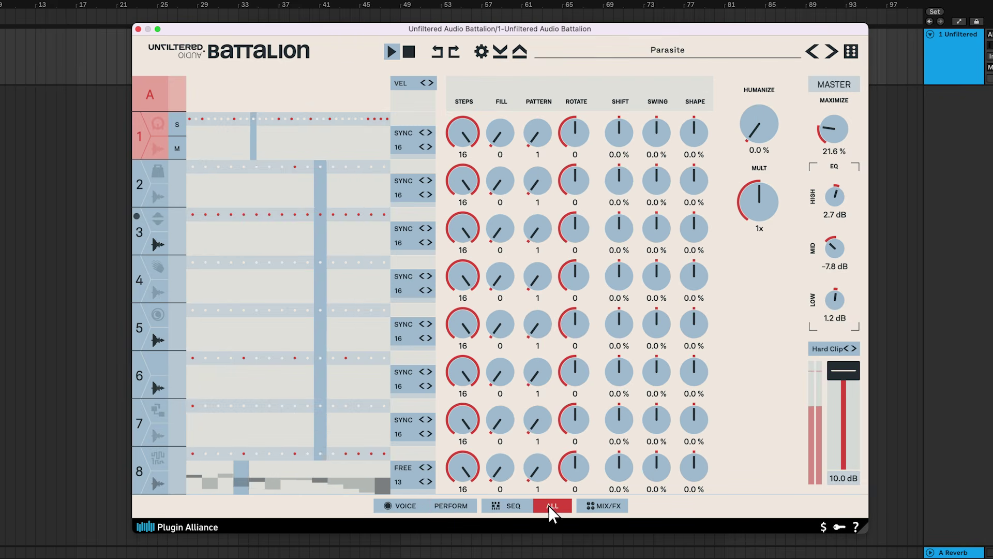
left_click(605, 507)
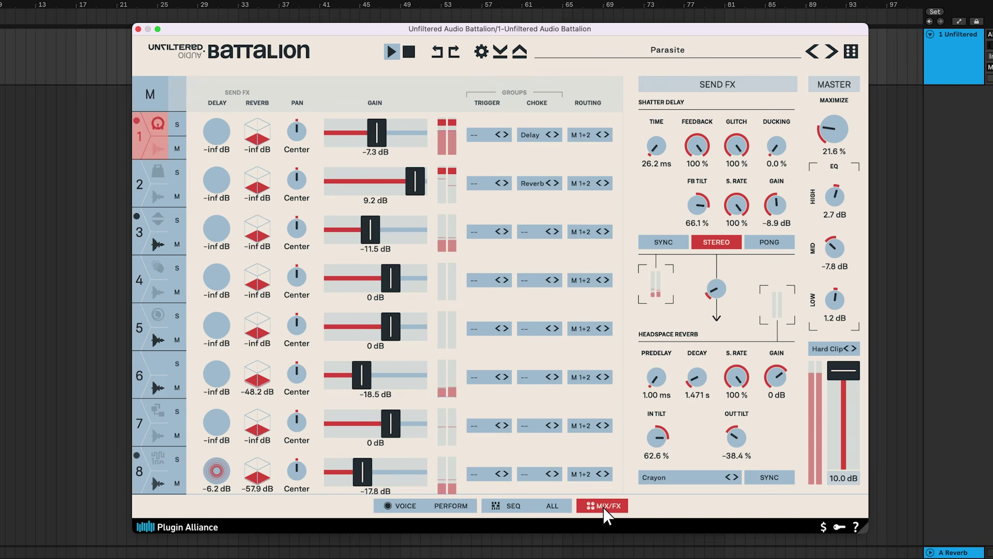
Load the Sherlock preset and copy voice 1 onto voice 2
left_click(831, 52)
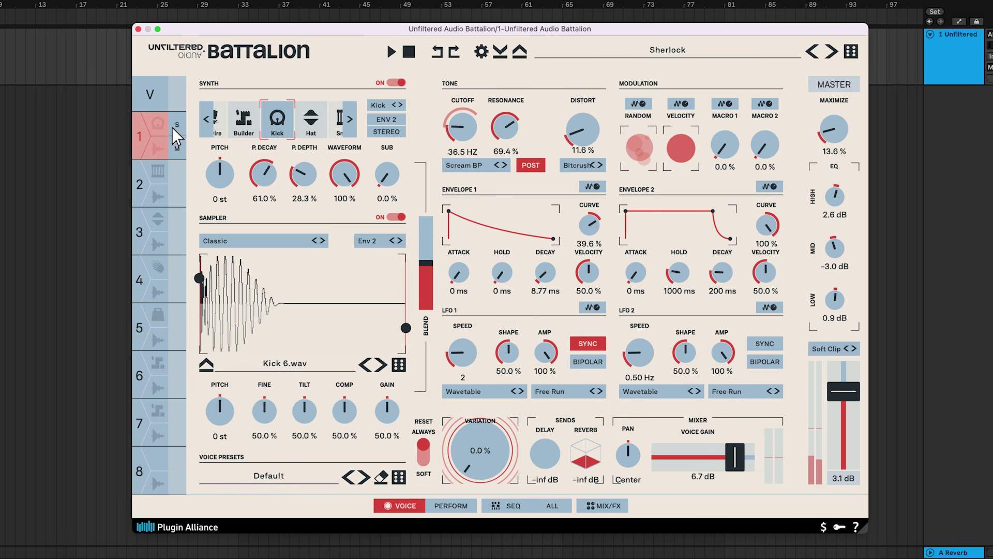
left_click_drag(145, 138, 154, 189)
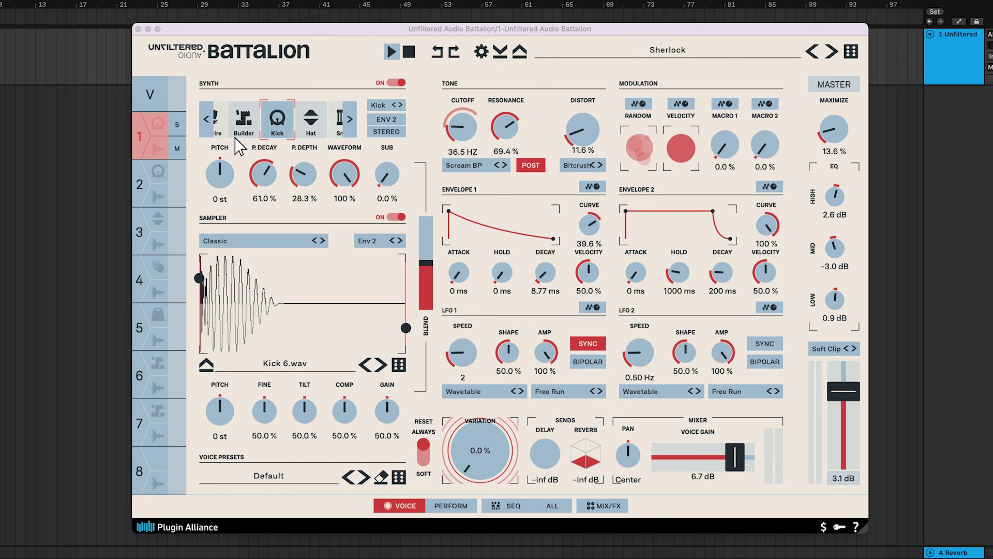
Step through the Slob preset to Sour, view the sequences of all its voices and return to the voice settings
left_click(831, 52)
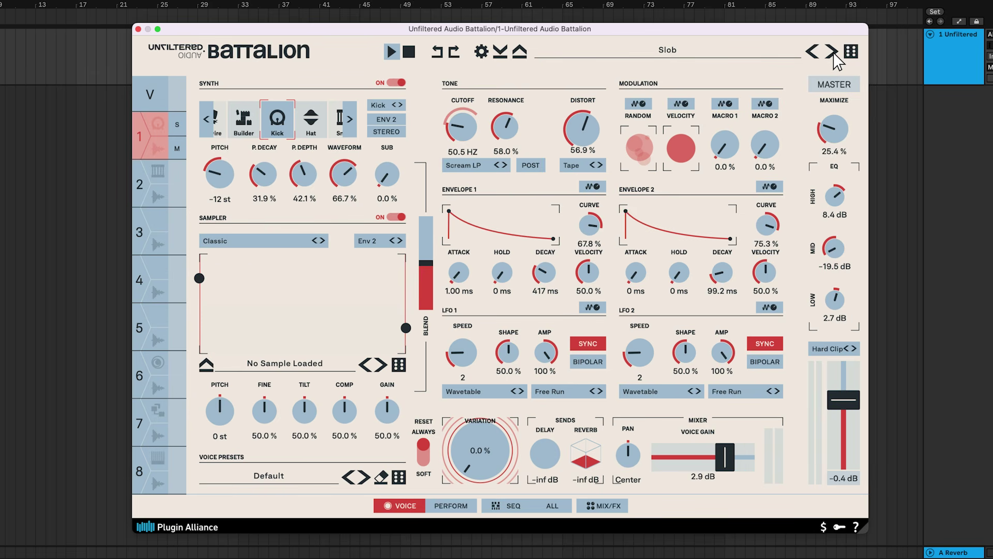
left_click(831, 52)
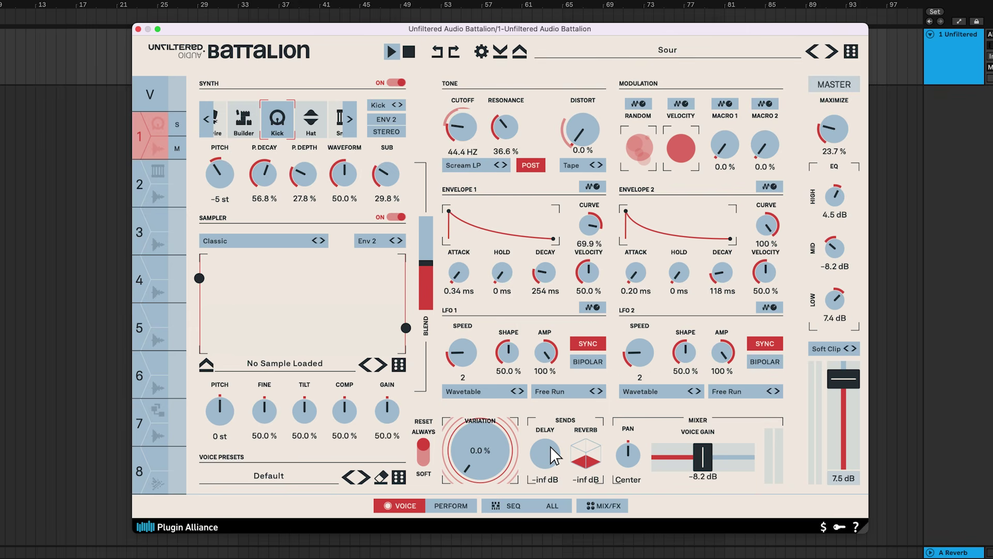
left_click(552, 505)
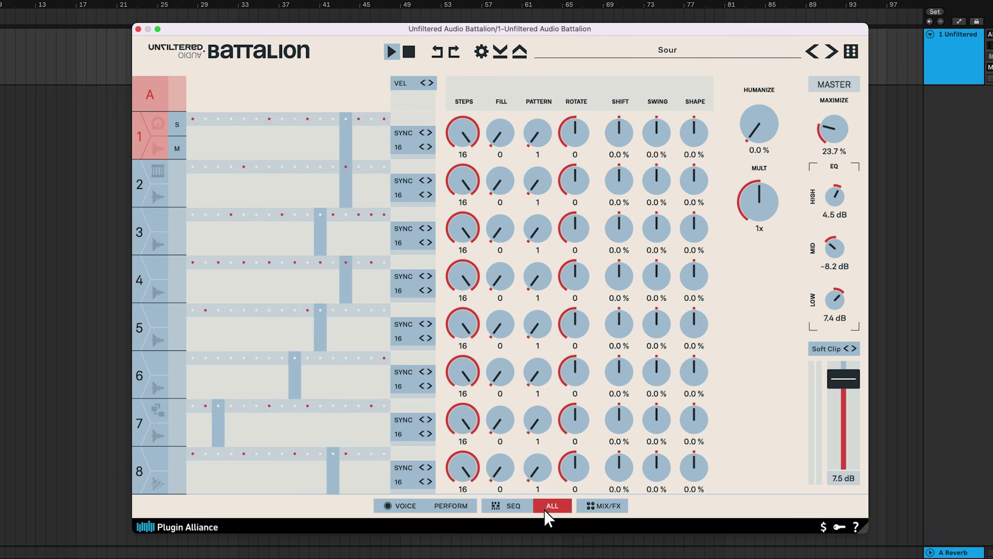
left_click(406, 508)
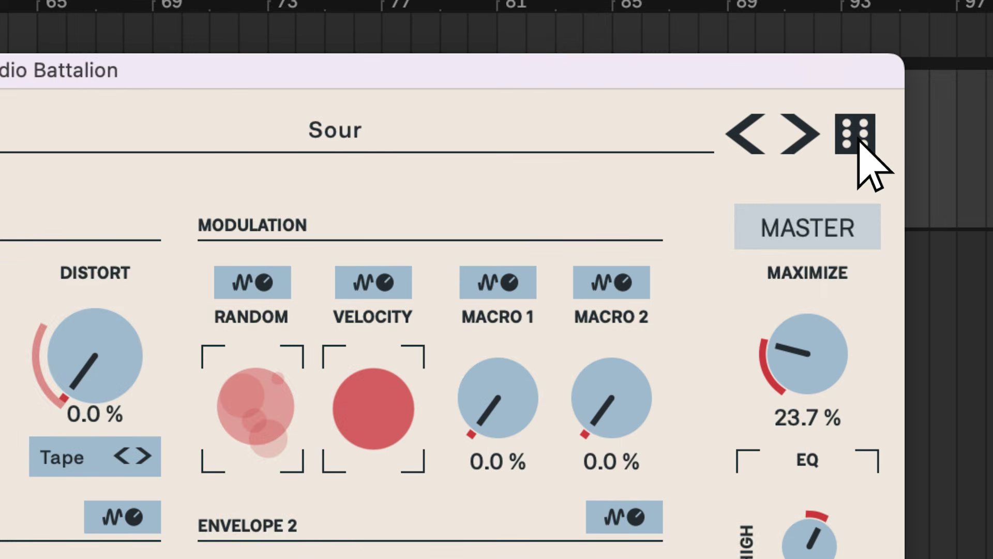
Randomize the whole Sour preset twice
left_click(856, 135)
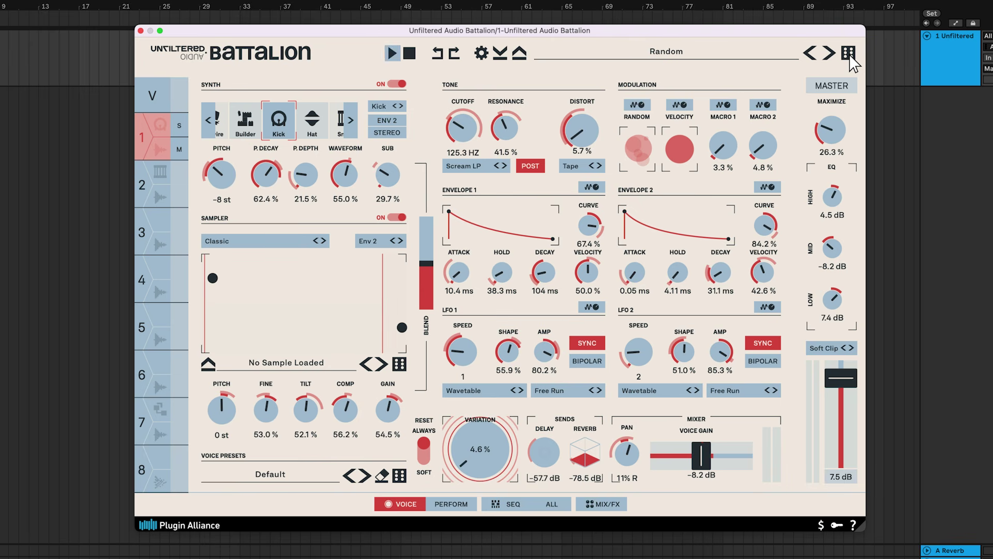
left_click(850, 59)
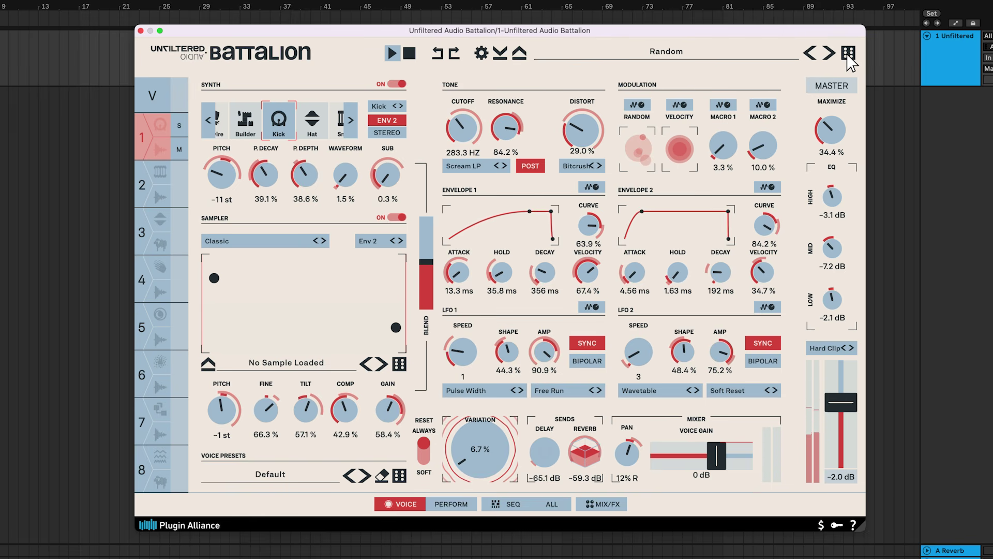
Lower voice 1's filter cutoff in the Default preset to about 740 Hz, and undo the change
left_click(425, 504)
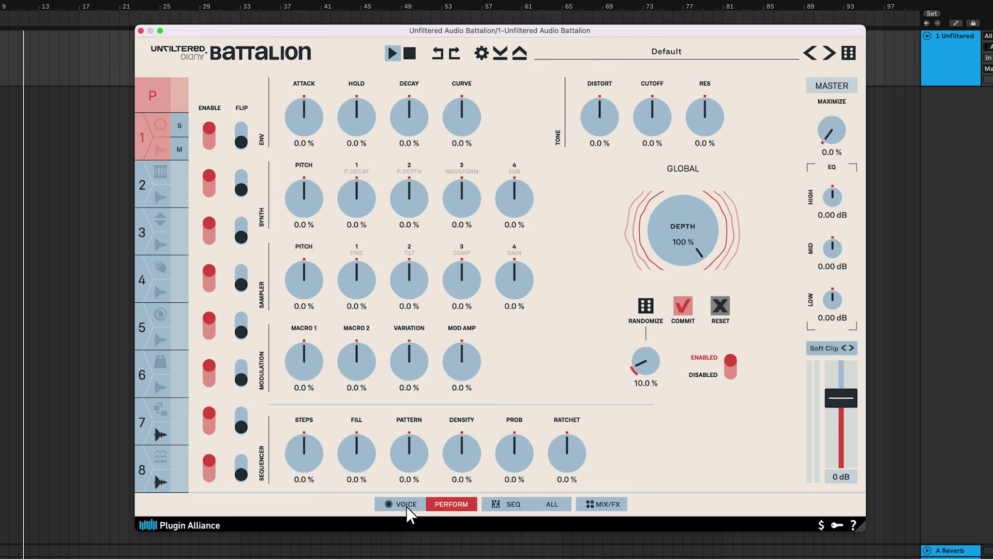
left_click(407, 505)
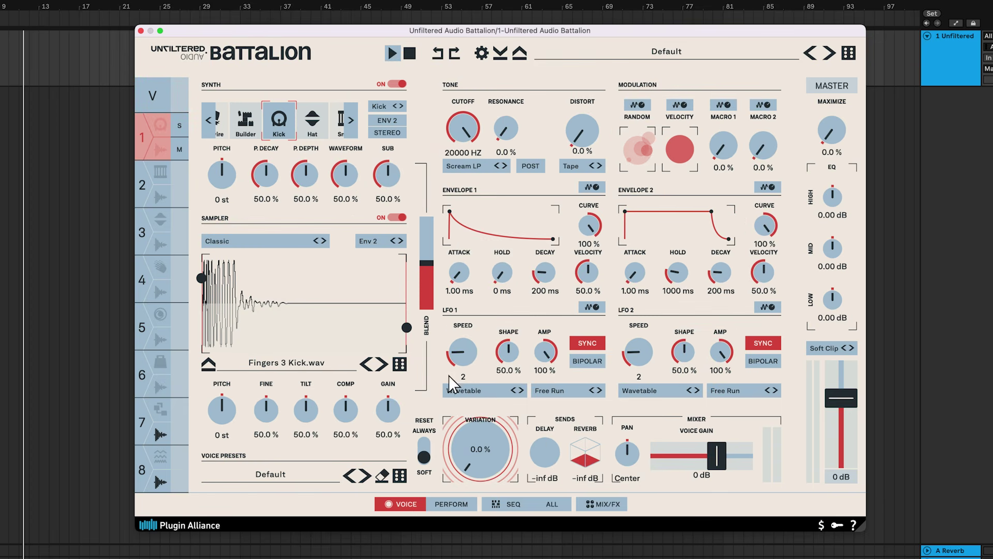
left_click_drag(474, 131, 489, 209)
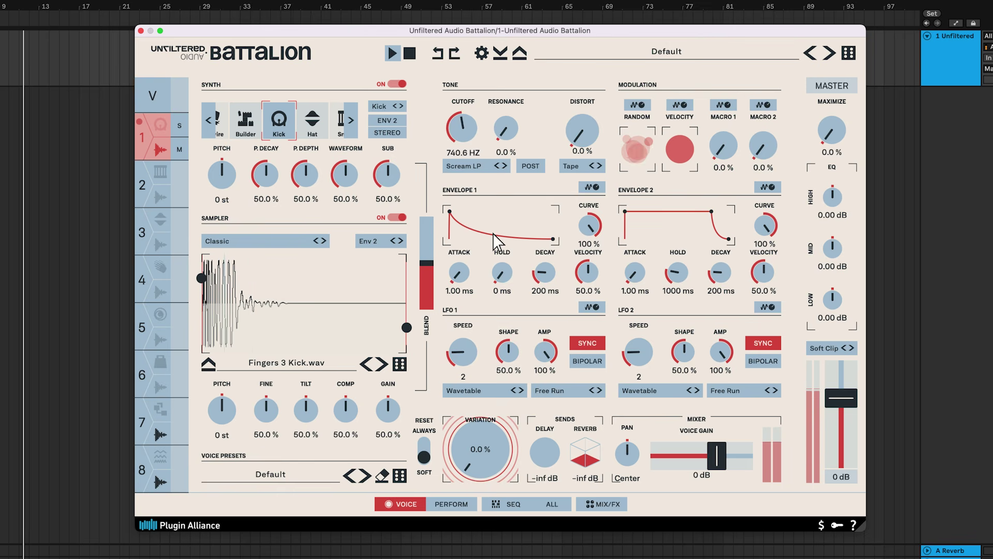
key("super+z")
key("super+z")
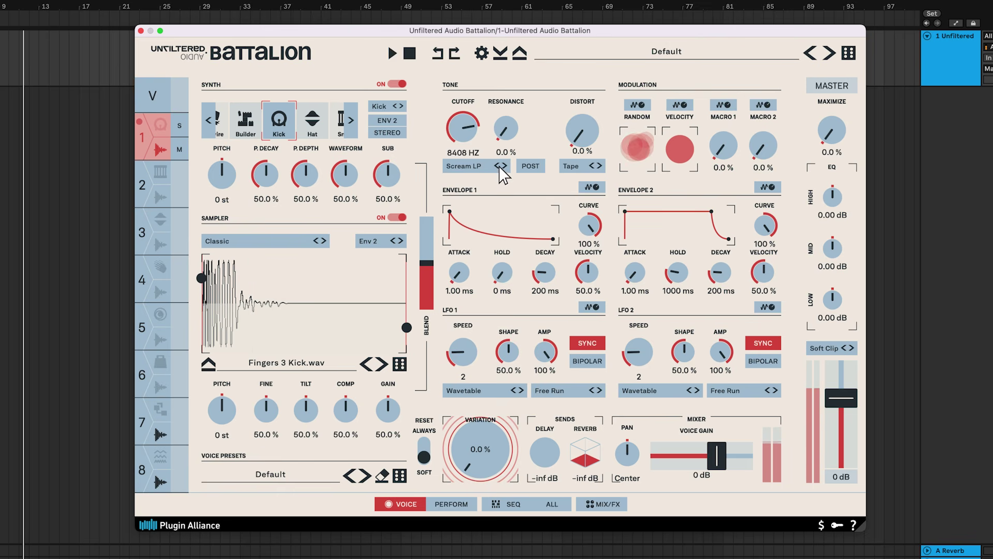
On the Perform page, offset the synth pitch by 53.3 % and the sampler fine tuning by 29.3 %, and play the result
left_click(450, 504)
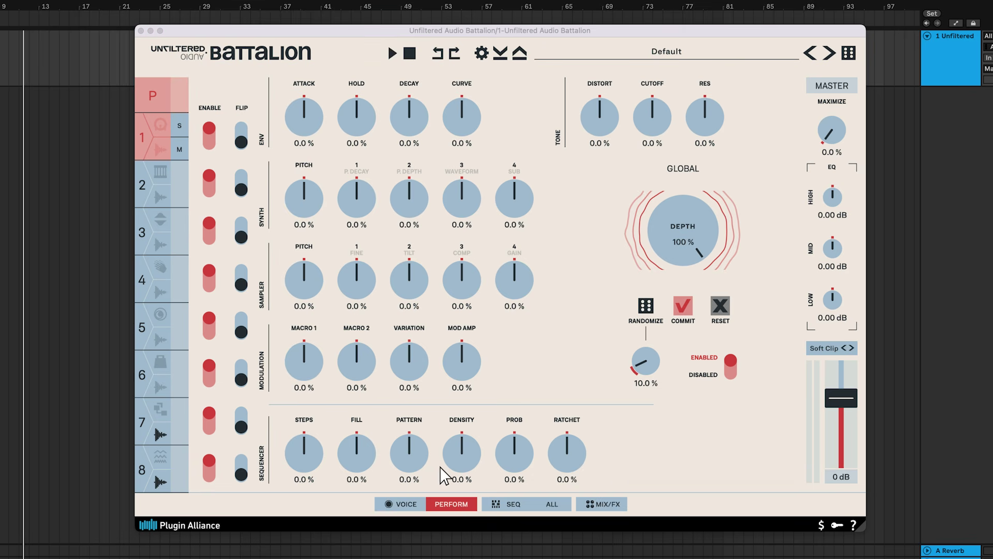
left_click_drag(307, 204, 310, 166)
key("space")
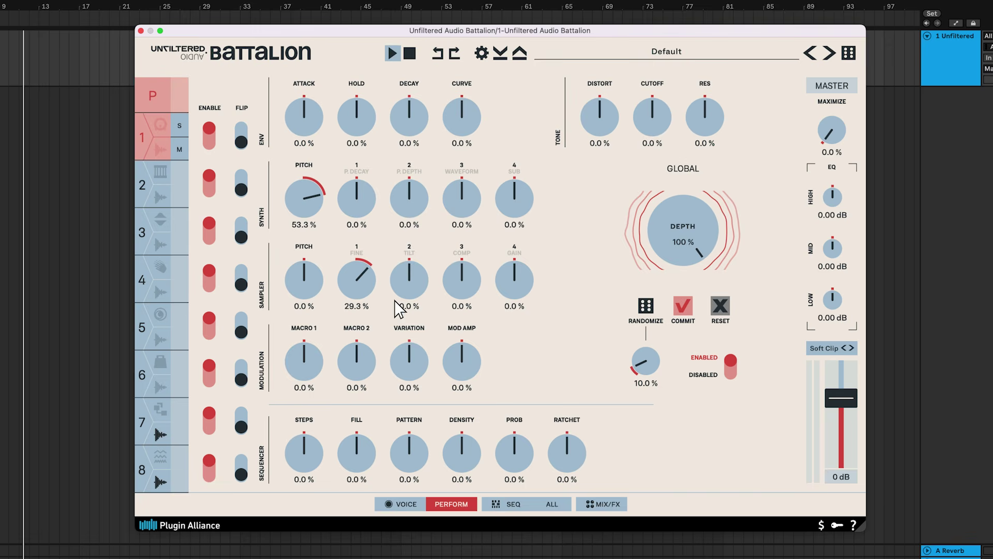
Generate a 16-step sequence for voice 1 with a fill of 6 and play it
left_click(511, 507)
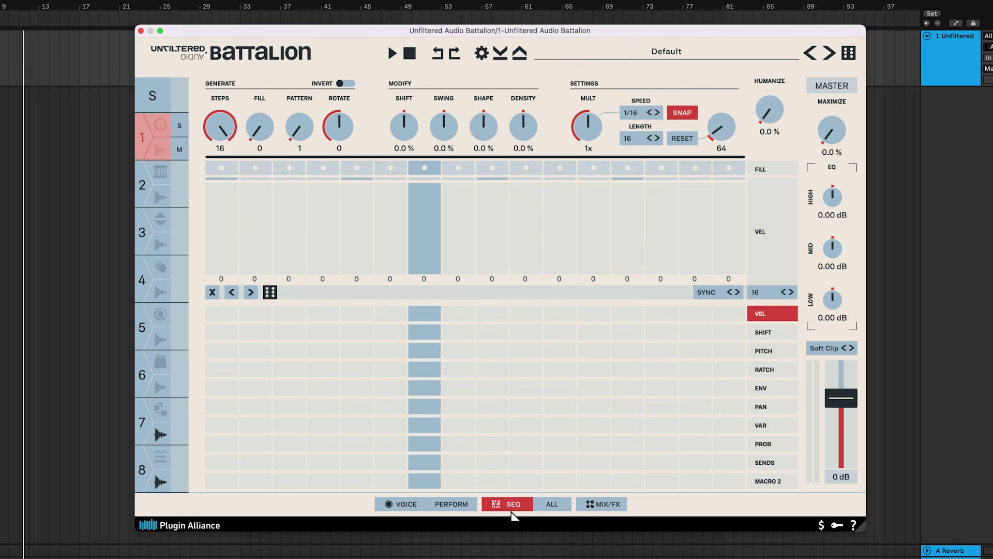
key("space")
left_click_drag(267, 116, 283, 71)
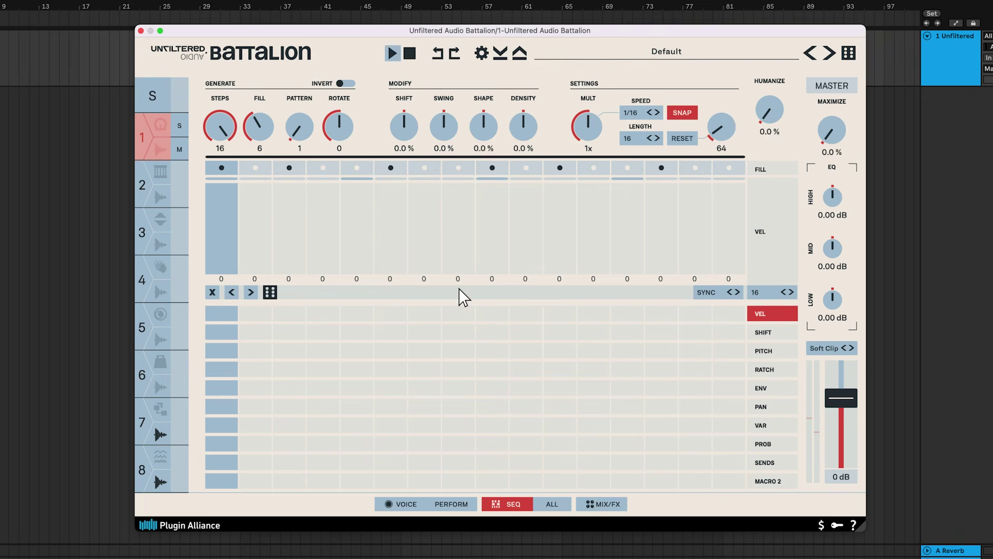
Show the sequences of all voices, load the AW After Hours 110 preset and play it
left_click(553, 505)
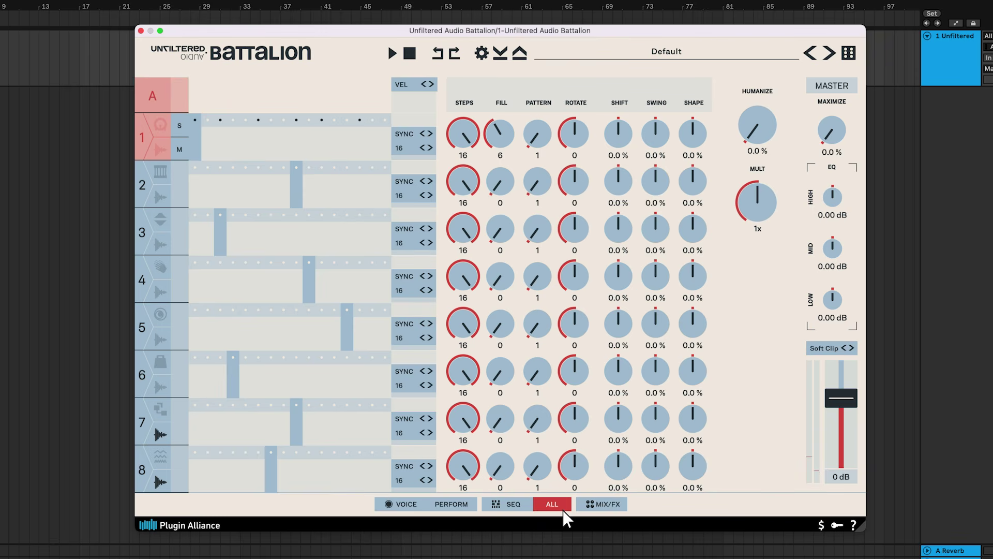
left_click(830, 53)
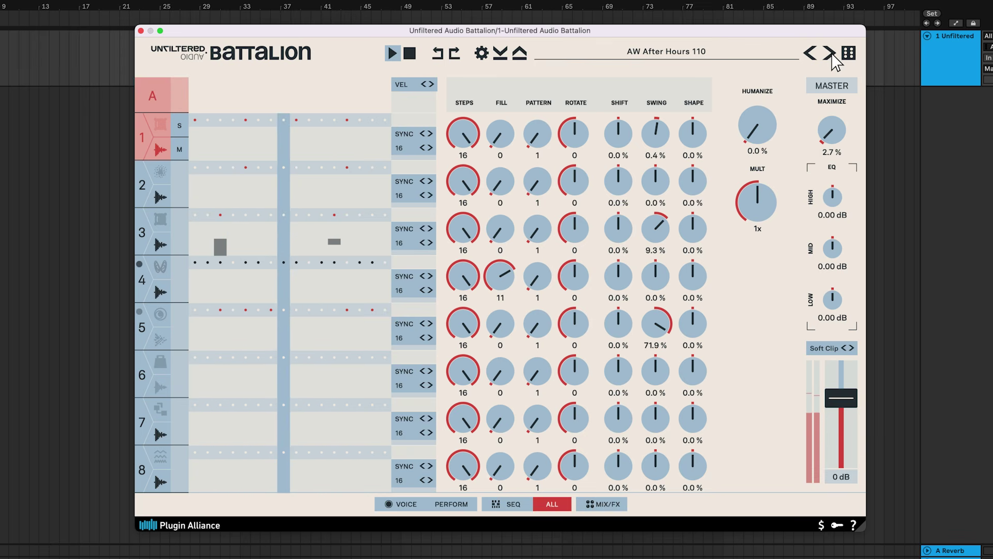
key("space")
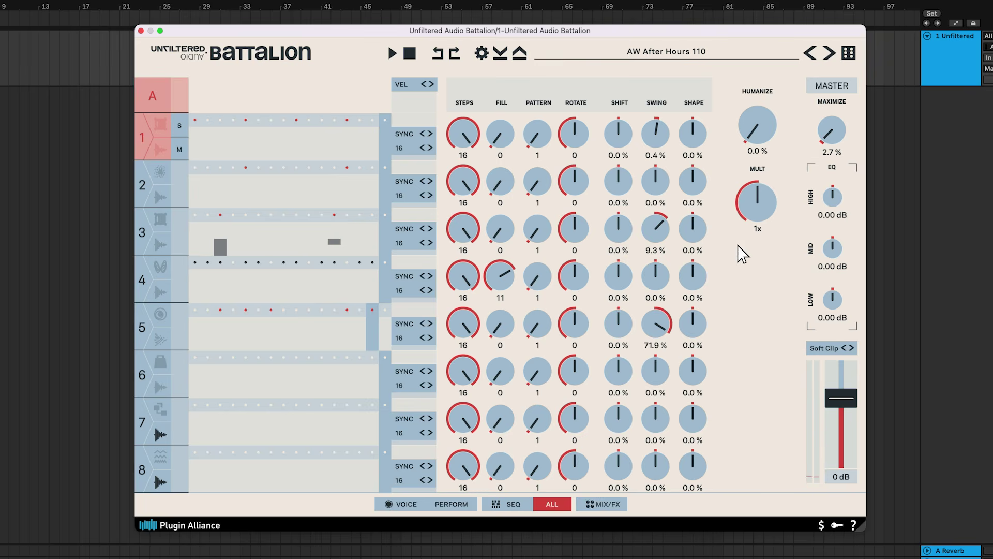
key("space")
In the mixer, set voice 3's delay send to -27.7 dB, reverb send to 10 dB, pan to 25% R and gain to -15.7 dB
left_click(611, 506)
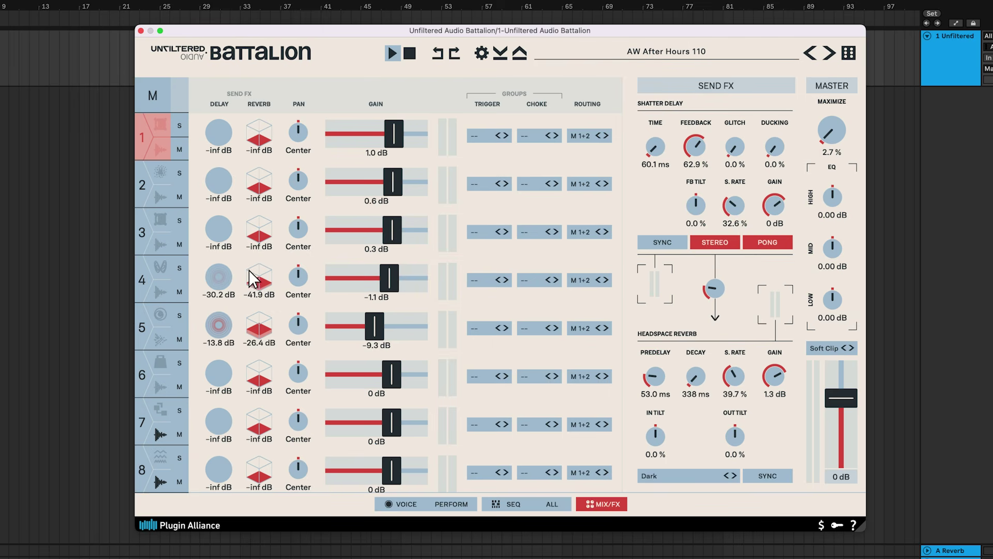
left_click_drag(228, 238, 228, 202)
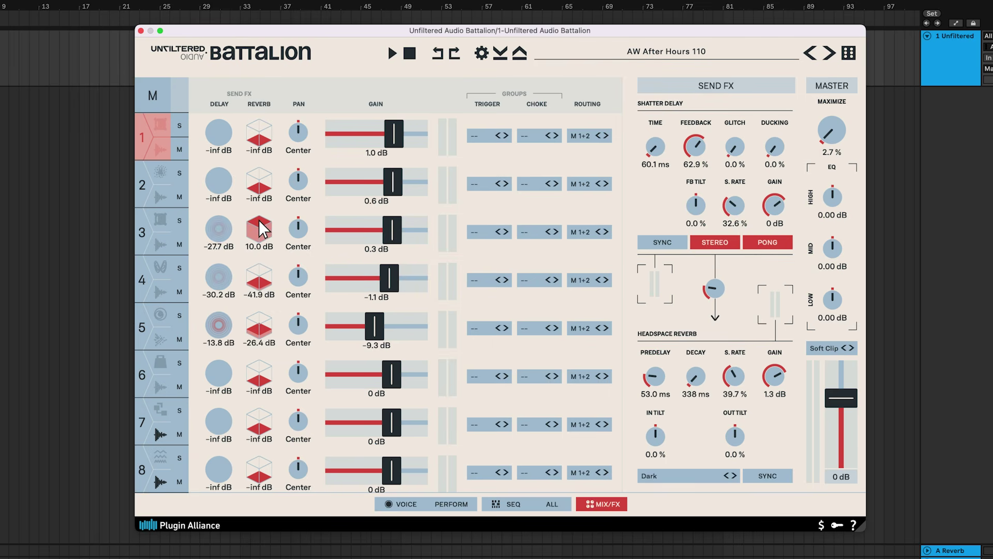
left_click_drag(300, 223, 301, 223)
key("space")
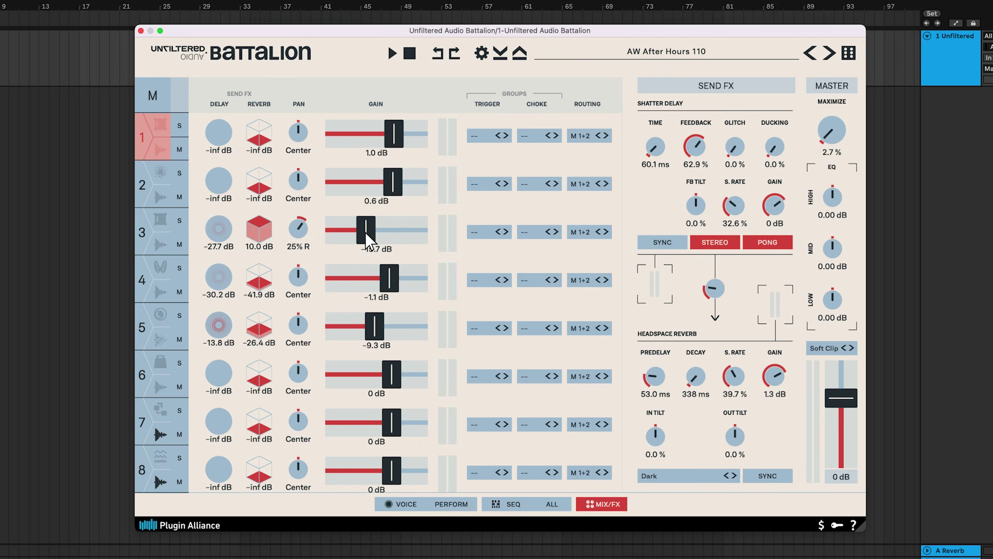
Look through the trigger group and output routing options for voice 3 in the mixer
left_click(489, 233)
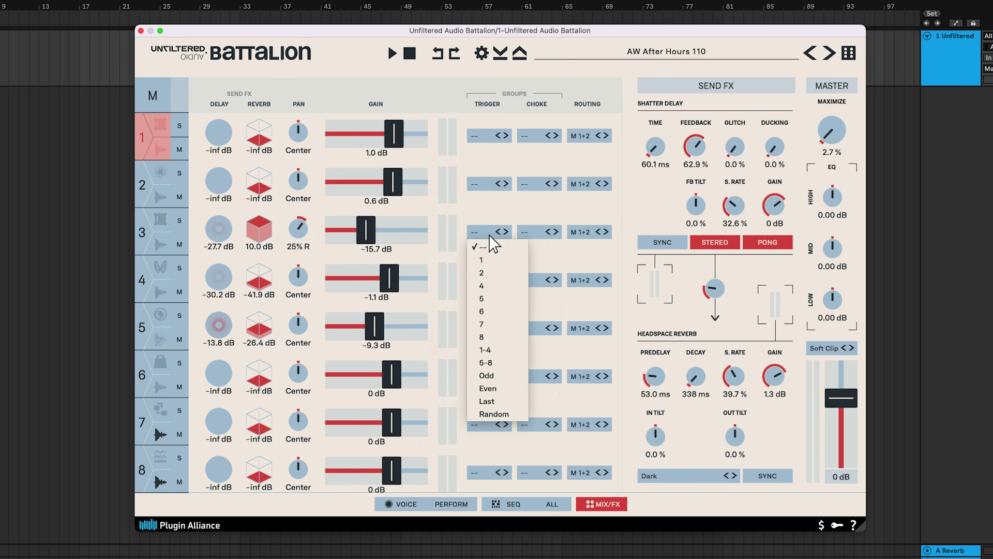
left_click(596, 234)
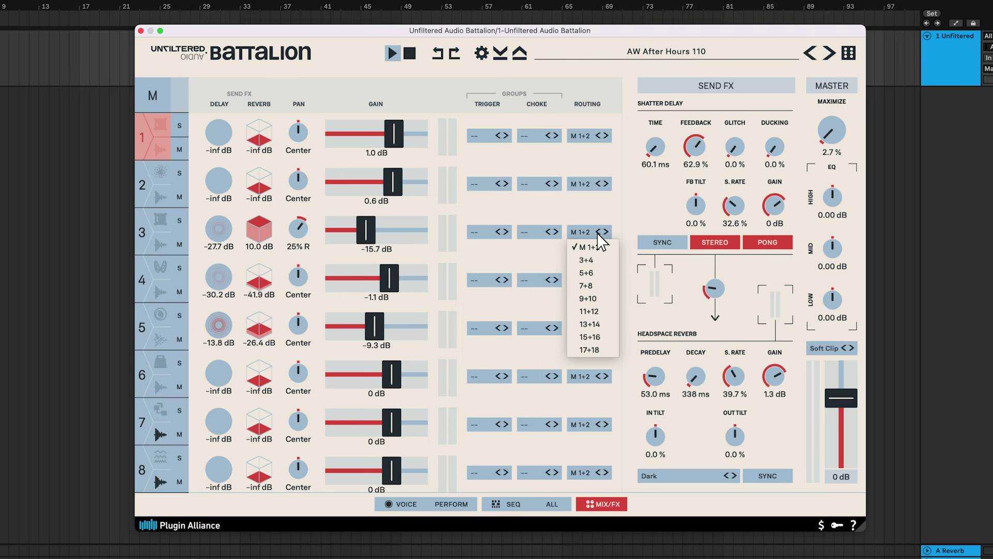
left_click(597, 233)
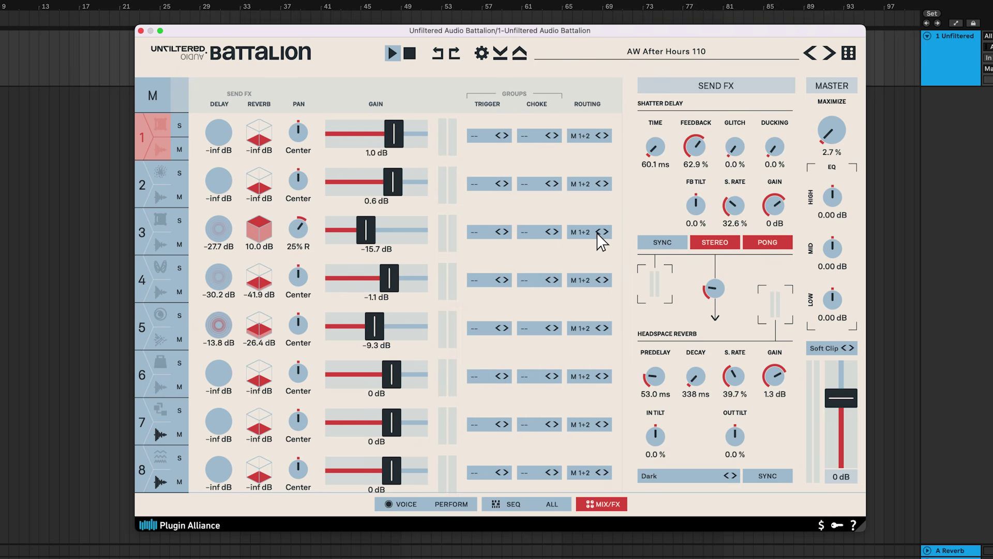
Raise the master Maximize amount during playback, check the clip mode choices and adjust the master level
key("space")
left_click_drag(838, 123, 849, 102)
key("space")
left_click(829, 349)
left_click(829, 350)
left_click_drag(846, 404, 846, 410)
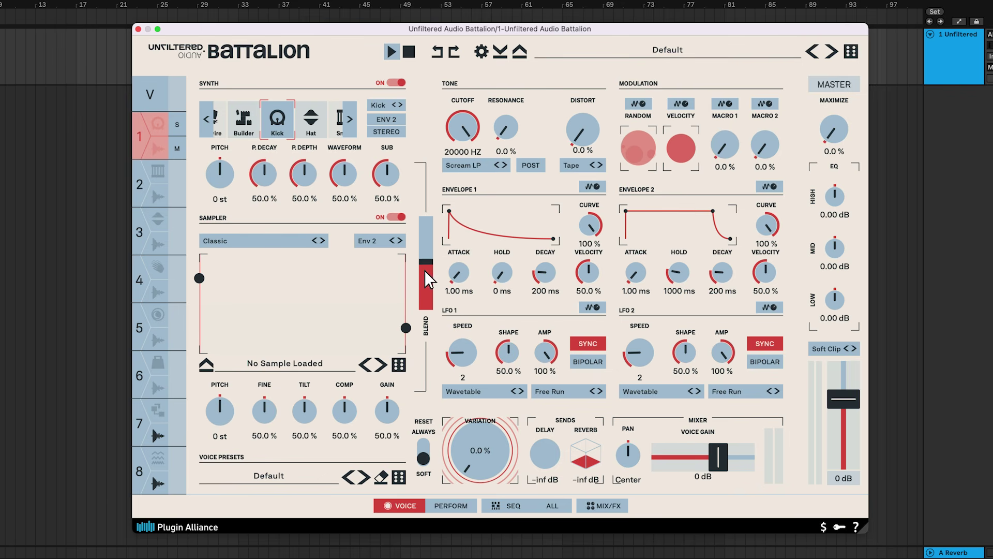
Try the Snare and Clap synth engines on voice 1 and move the blend fully to the synth
left_click(349, 125)
left_click(349, 125)
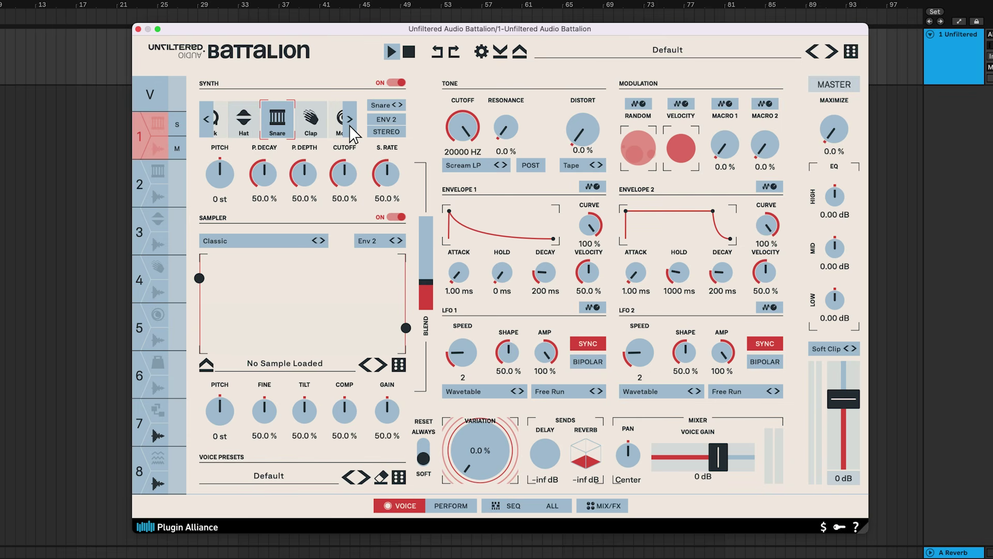
left_click(350, 128)
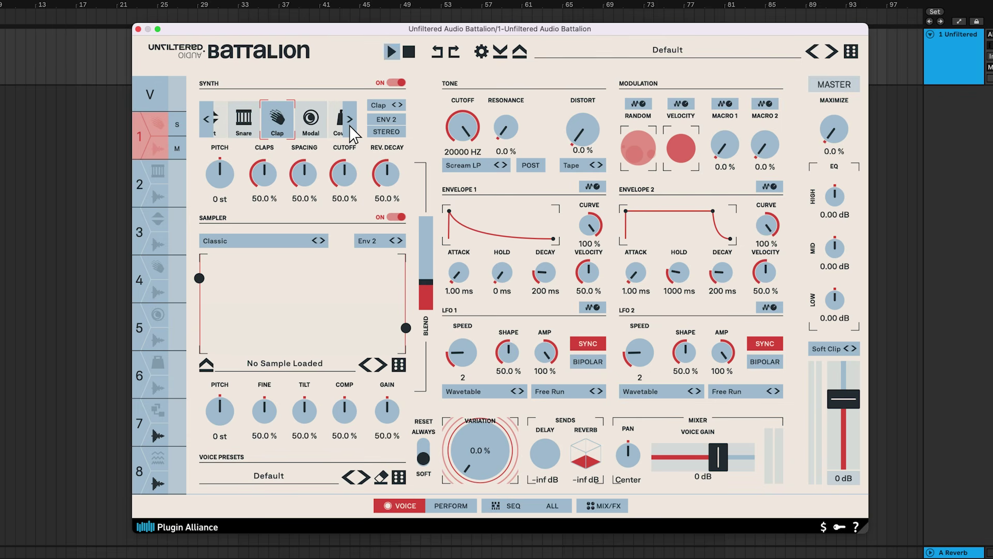
left_click_drag(429, 276, 430, 212)
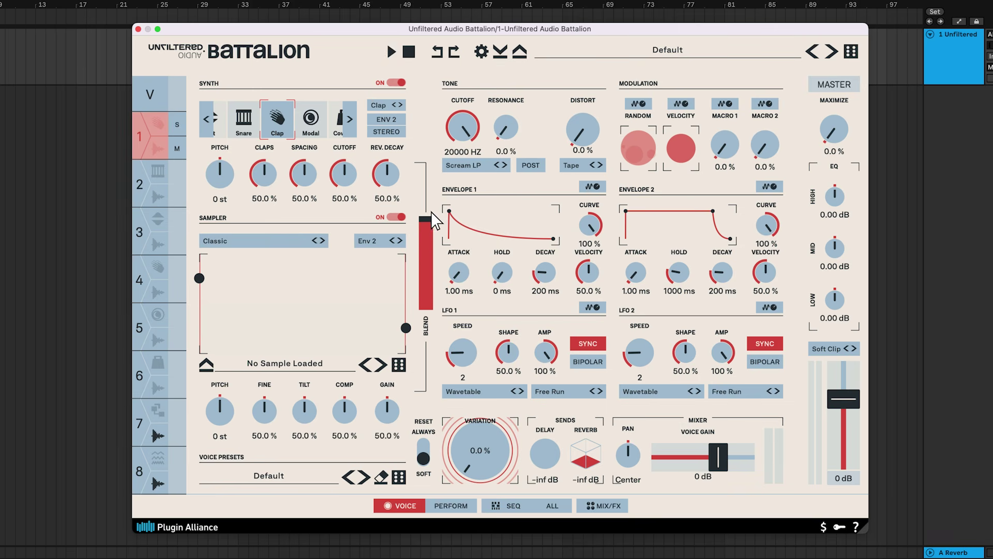
Try the Modal engine and then the Cowbell engine on voice 1, setting the cowbell's click to 83.6 %
left_click(351, 130)
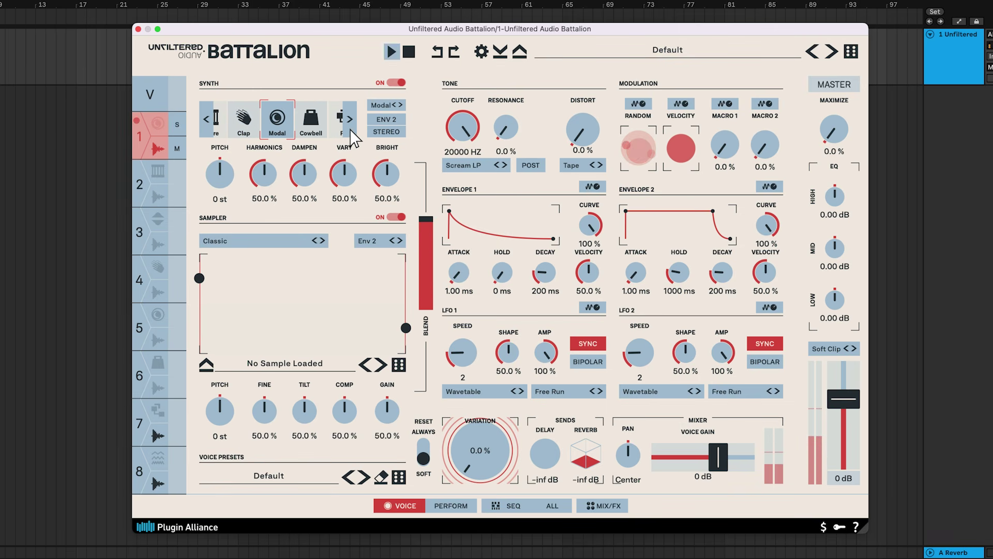
left_click(351, 131)
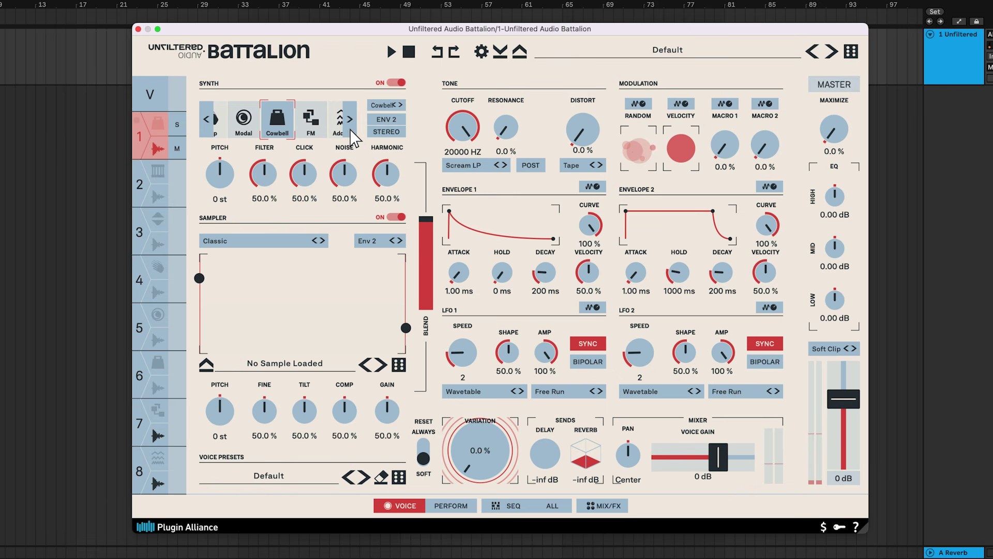
left_click_drag(309, 171, 313, 106)
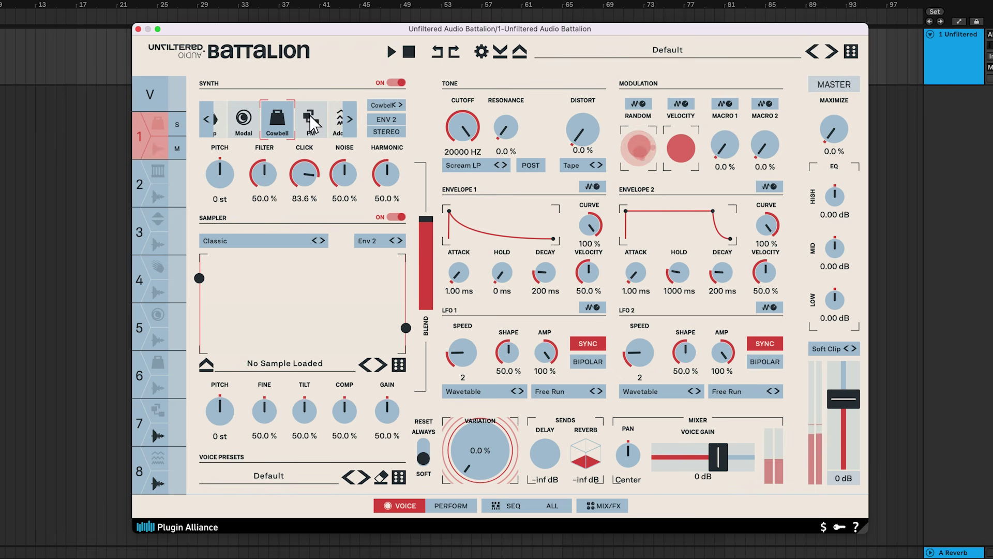
Switch voice 1 to the FM engine, with ratio at 96.0 % and depth at 95.2 %
left_click(347, 124)
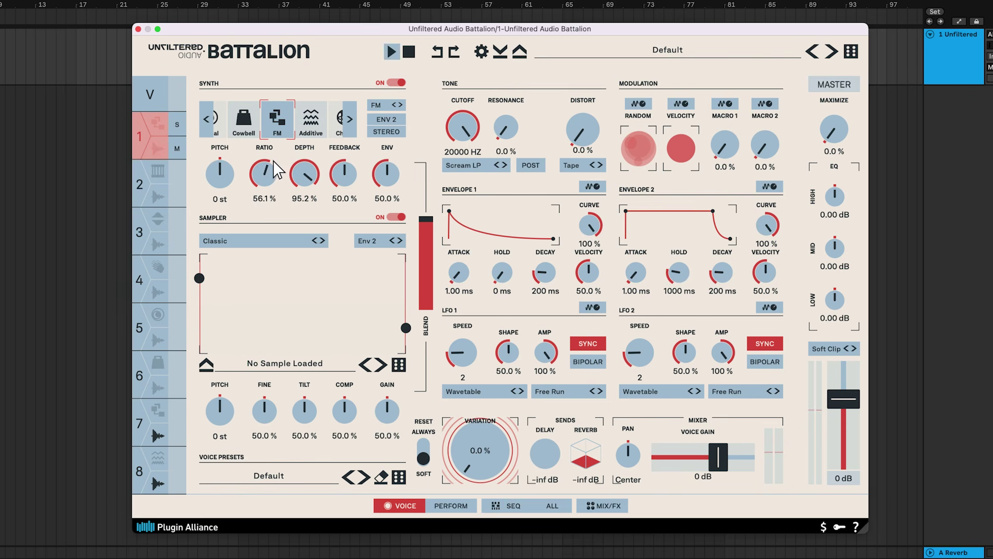
left_click_drag(265, 173, 284, 111)
Switch voice 1 to the Additive engine with partials 96.4 %, amp env 99.7 %, F. ratio 57.1 % and pitch 12 st
left_click(349, 120)
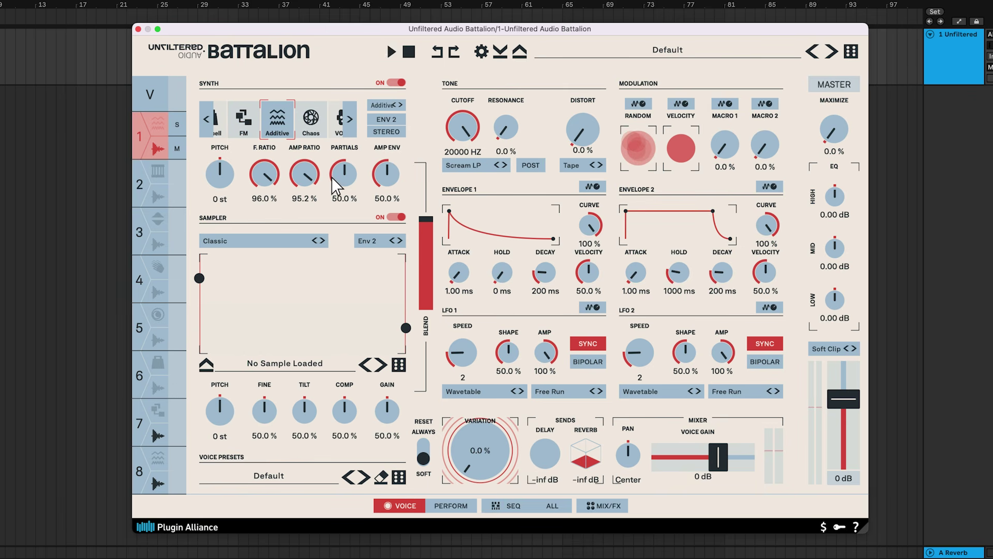
left_click_drag(346, 167, 361, 118)
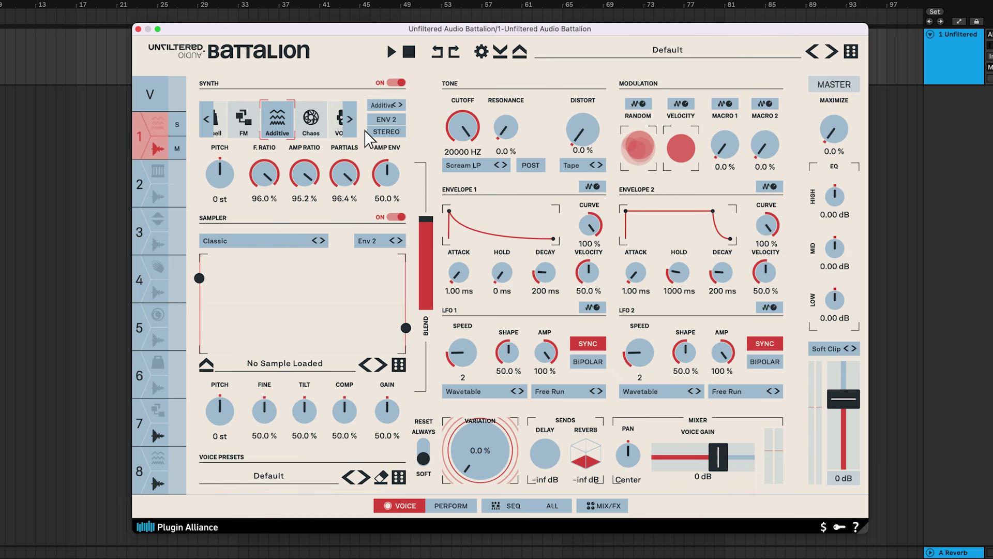
left_click_drag(387, 169, 390, 113)
left_click_drag(264, 175, 277, 243)
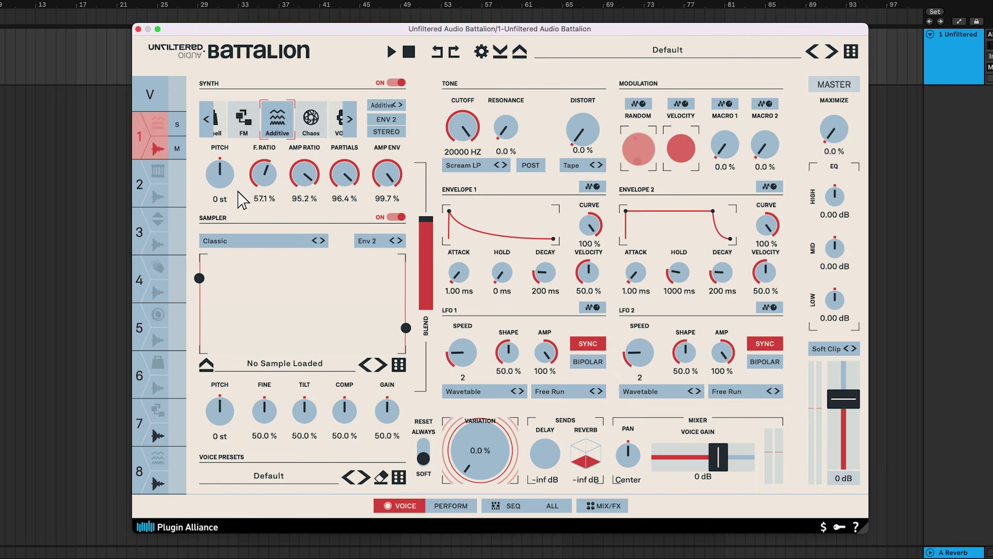
left_click_drag(241, 195, 236, 148)
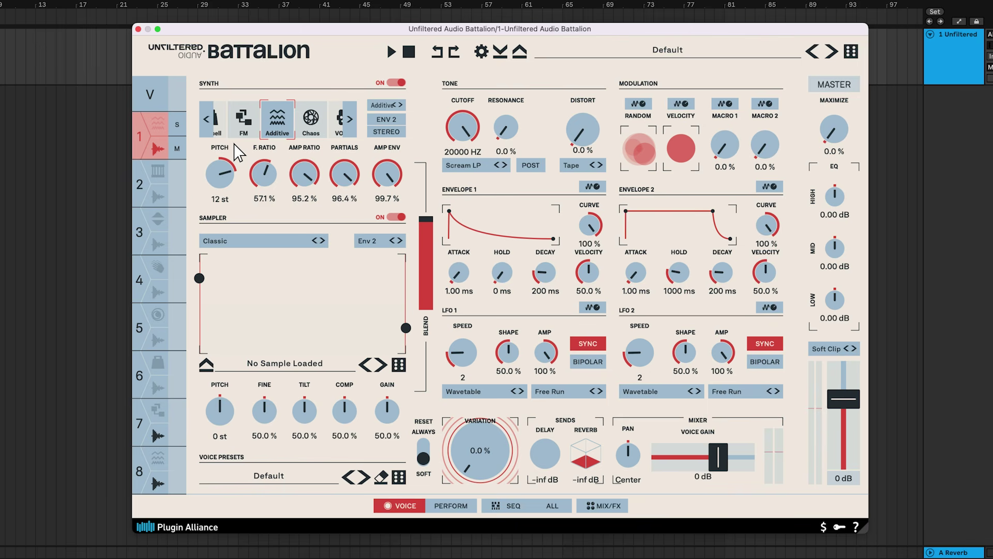
Load the factory kick sample BlackTiger 2 Kick into voice 1's sampler
left_click(339, 363)
mouse_move(350, 440)
mouse_move(433, 368)
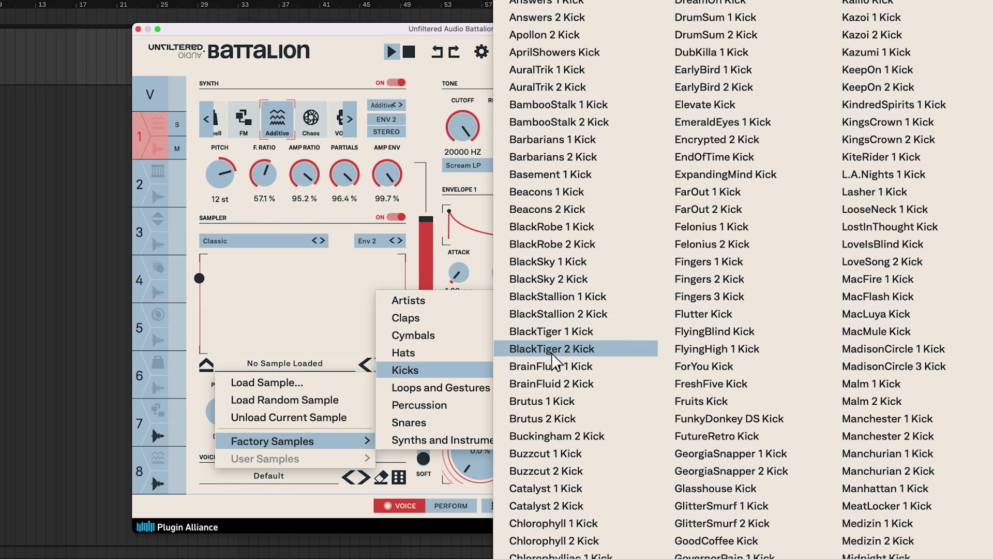
left_click(439, 346)
Adjust the sample's start and end points, and set the sampler pitch to -3 st, tilt to 59.8 % and comp to 57.8 %
left_click_drag(209, 282, 231, 284)
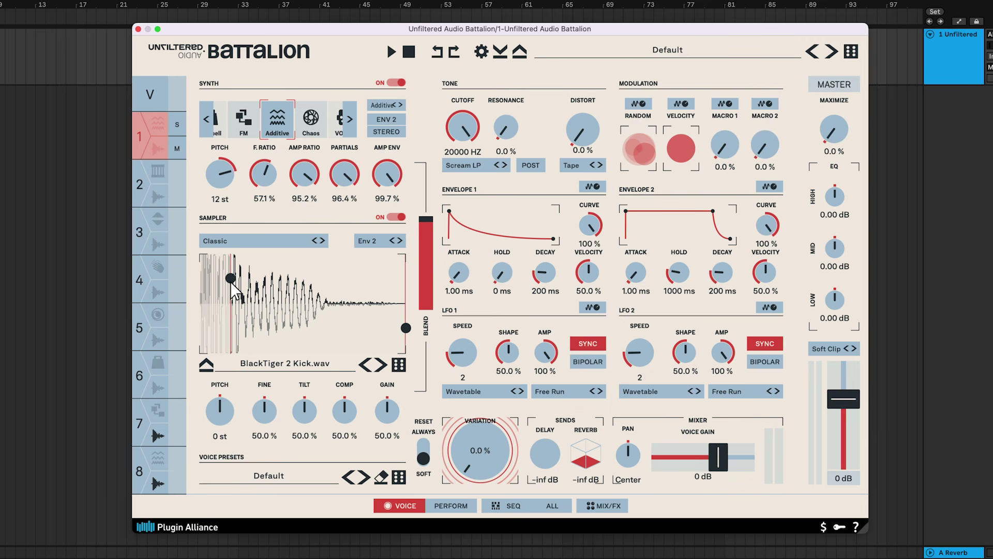
left_click_drag(406, 328, 366, 331)
left_click_drag(228, 410, 231, 397)
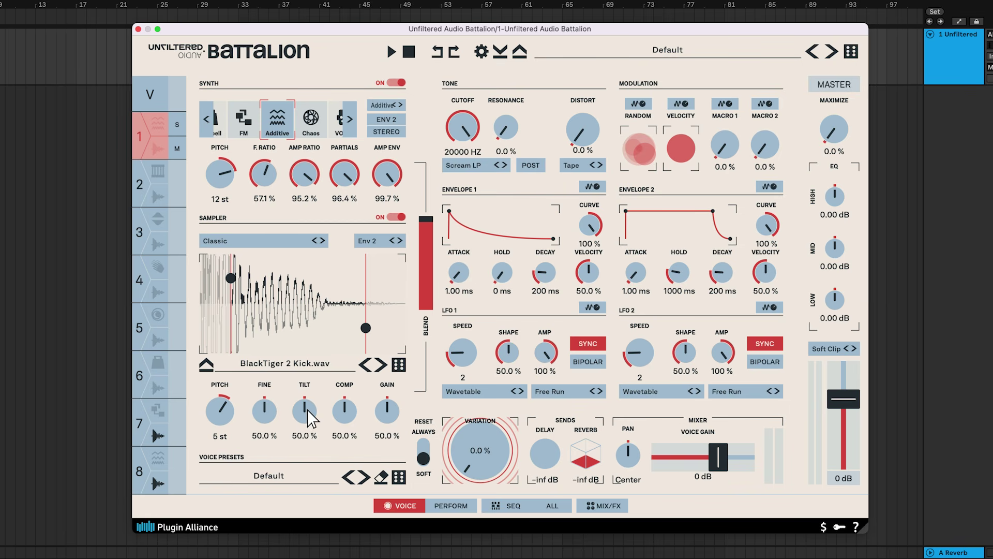
left_click_drag(309, 412, 353, 412)
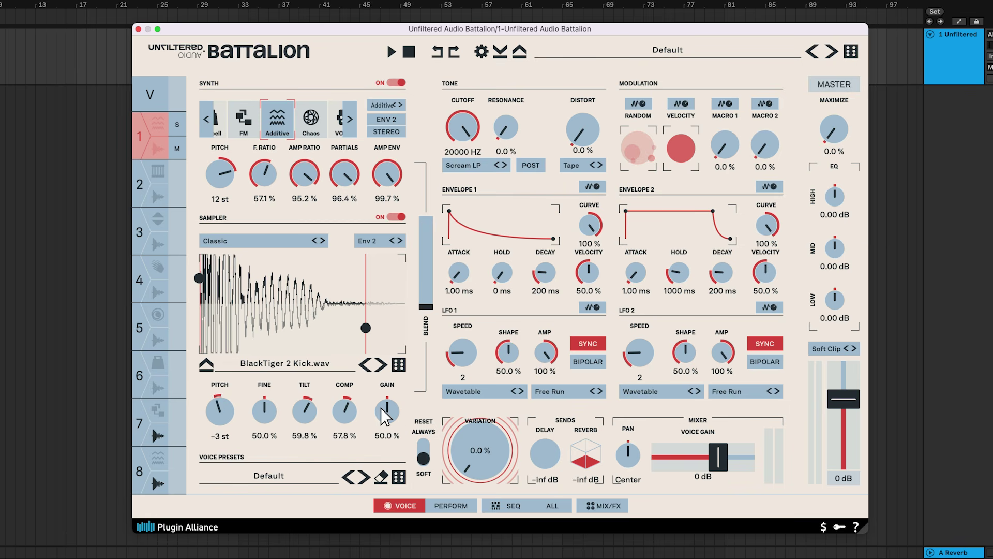
Check the sample loading options, then load random samples during playback until FarOut 2 Kick is chosen
left_click(331, 363)
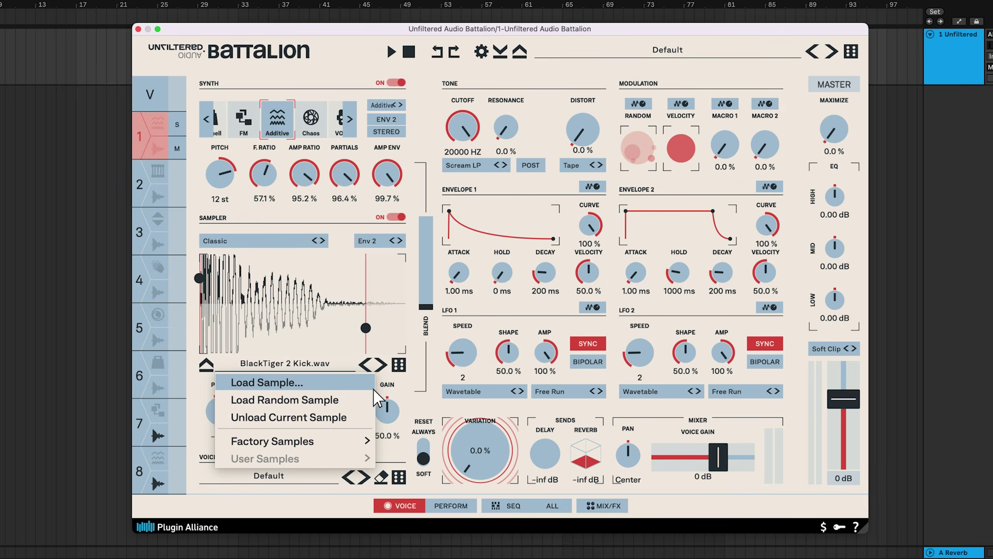
left_click(416, 394)
key("space")
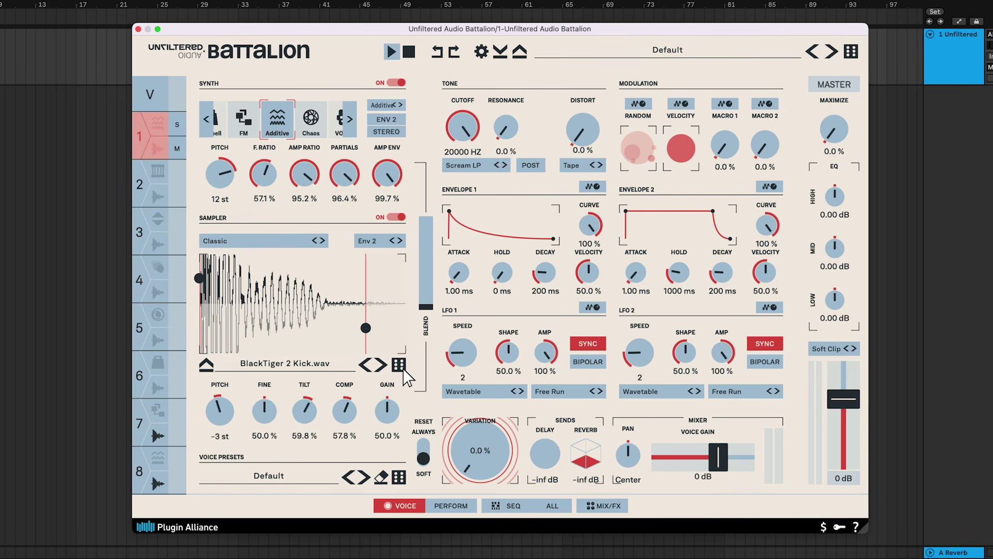
left_click(402, 368)
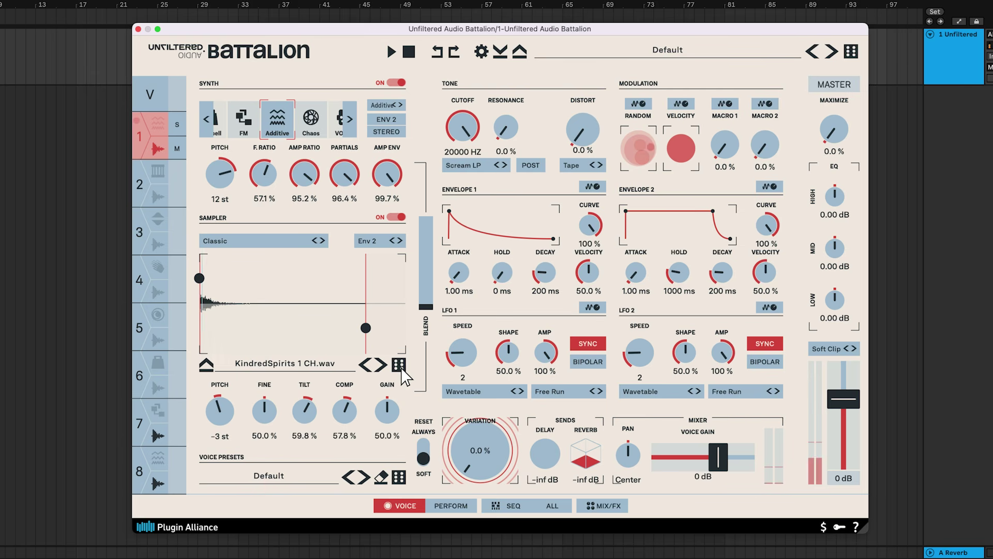
left_click(402, 367)
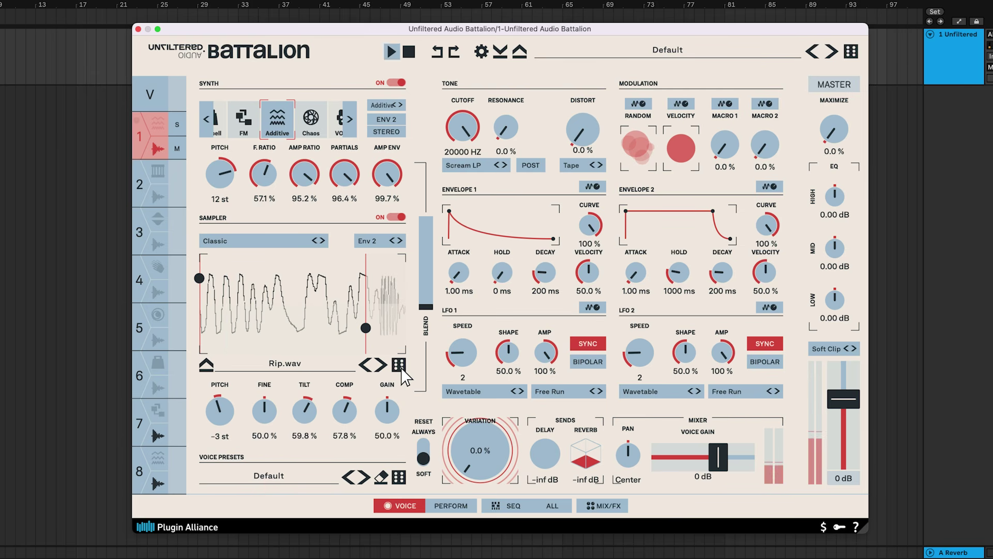
left_click(402, 368)
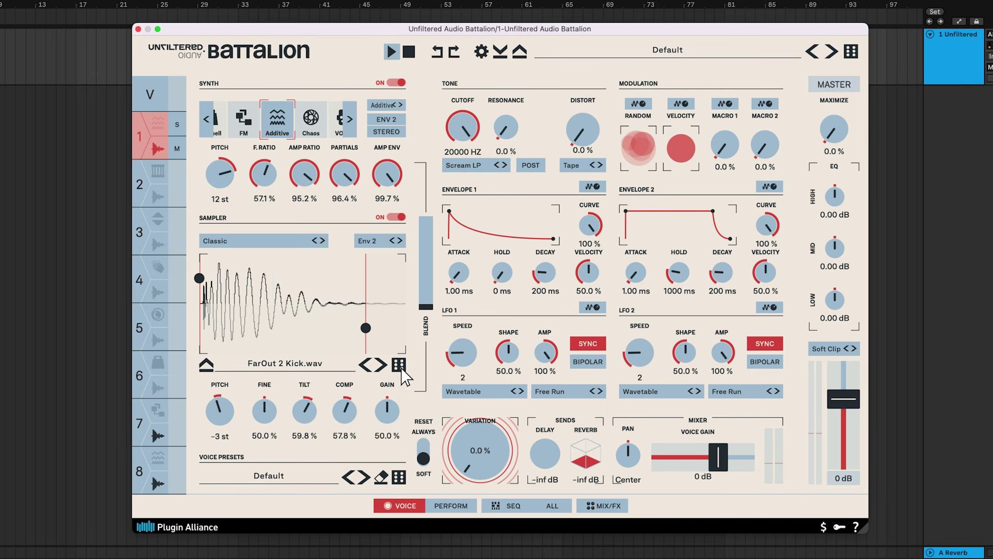
Switch the sampler through Phase Warp to Granular mode, with size 68.5 %, rate 63.8 %, speed 67.5 % and blur 72.1 %
left_click(298, 242)
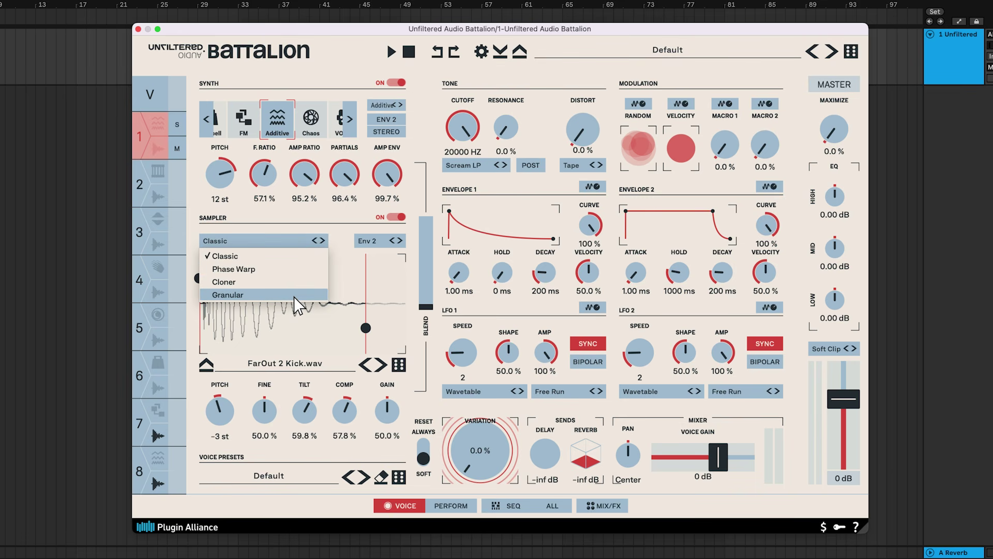
left_click(300, 269)
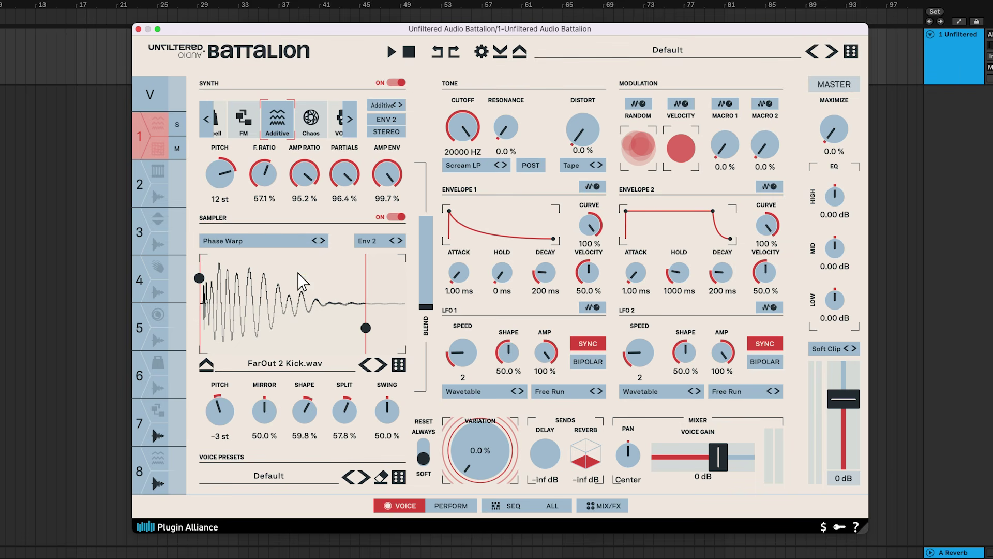
left_click(322, 241)
left_click(323, 241)
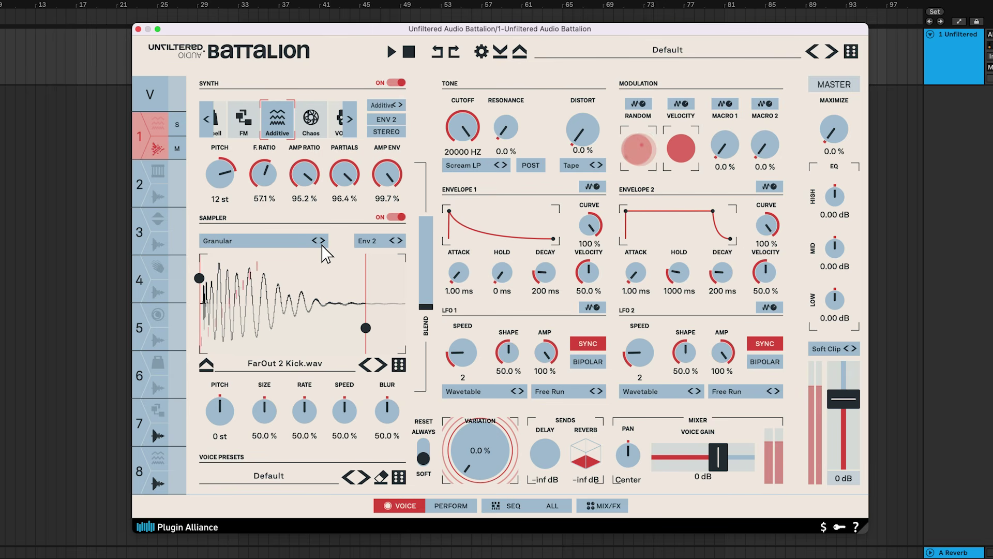
left_click_drag(275, 407, 351, 397)
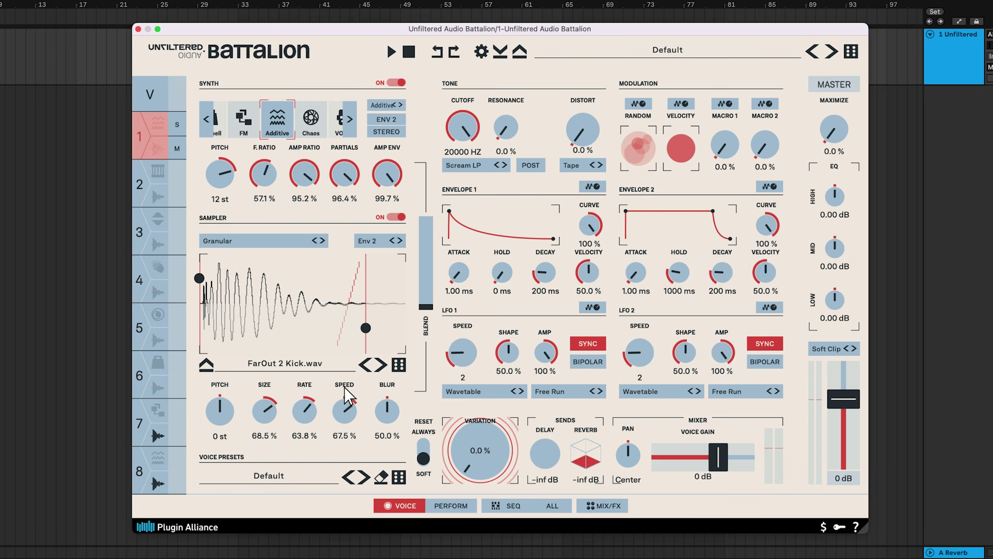
left_click_drag(390, 400, 400, 388)
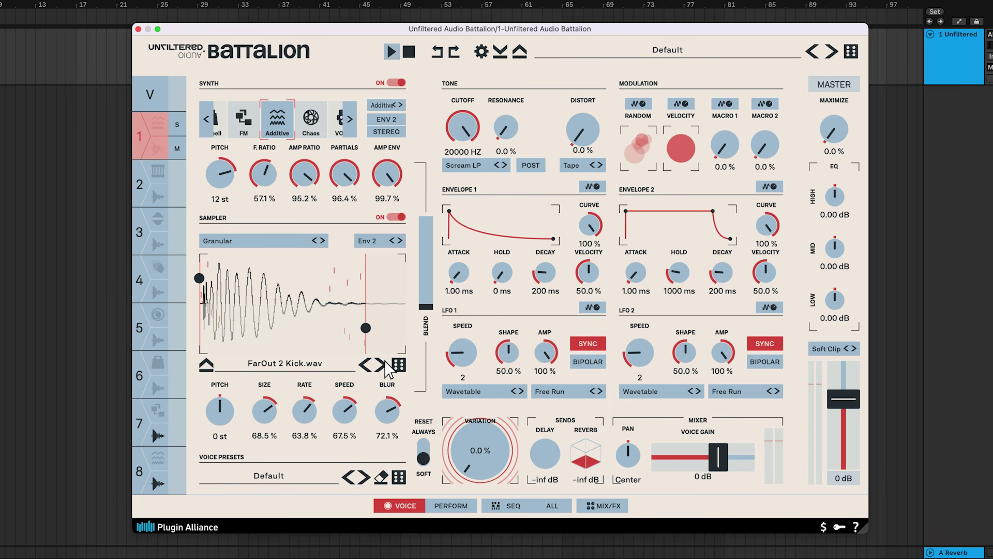
Switch the sampler to Cloner mode, setting fine to 48.0 %, tilt to 37.8 %, variation to 41.2 % and damp to 38.0 %
left_click(316, 242)
left_click_drag(274, 414, 279, 452)
left_click_drag(304, 411, 319, 458)
left_click_drag(345, 411, 354, 481)
left_click_drag(387, 411, 398, 483)
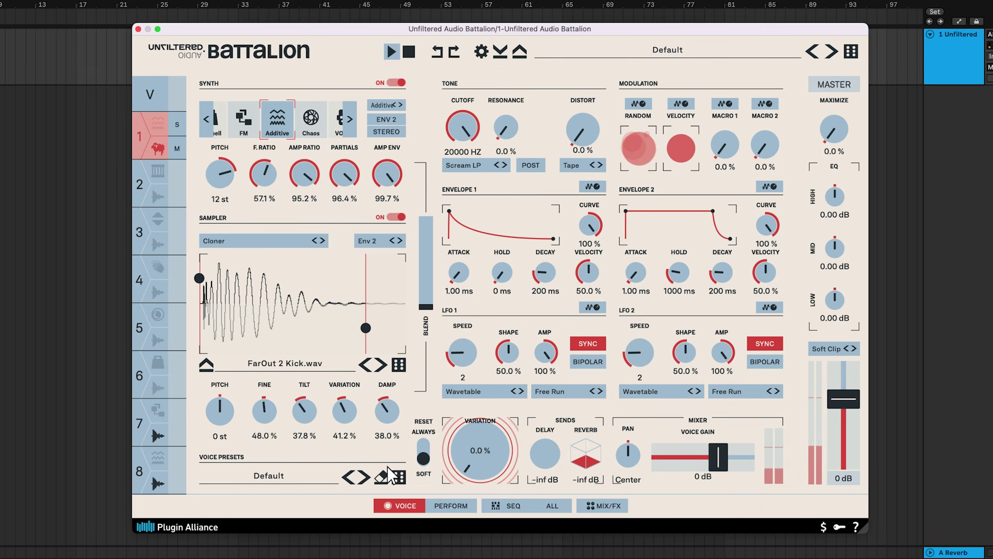
Switch the sampler to Phase Warp mode, setting mirror to 79.6 %, shape to 73.9 %, split to 72.9 % and swing to 79.9 %
left_click(315, 241)
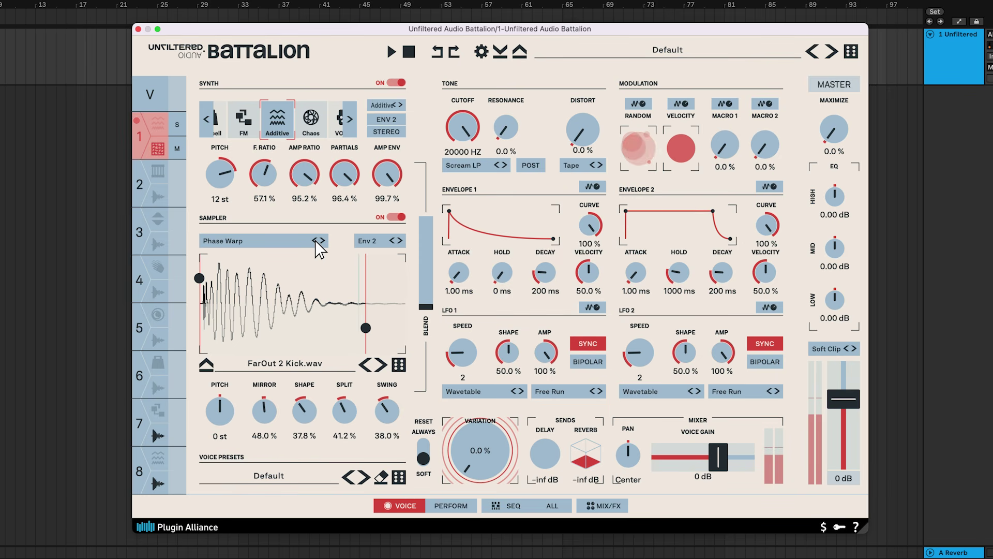
left_click_drag(265, 411, 302, 396)
left_click_drag(305, 362, 306, 356)
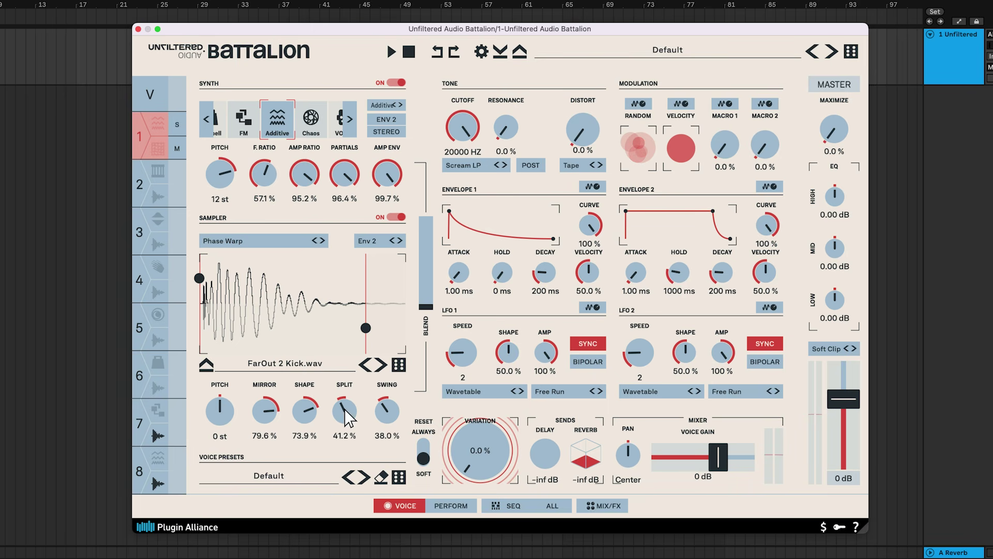
left_click_drag(346, 412, 352, 370)
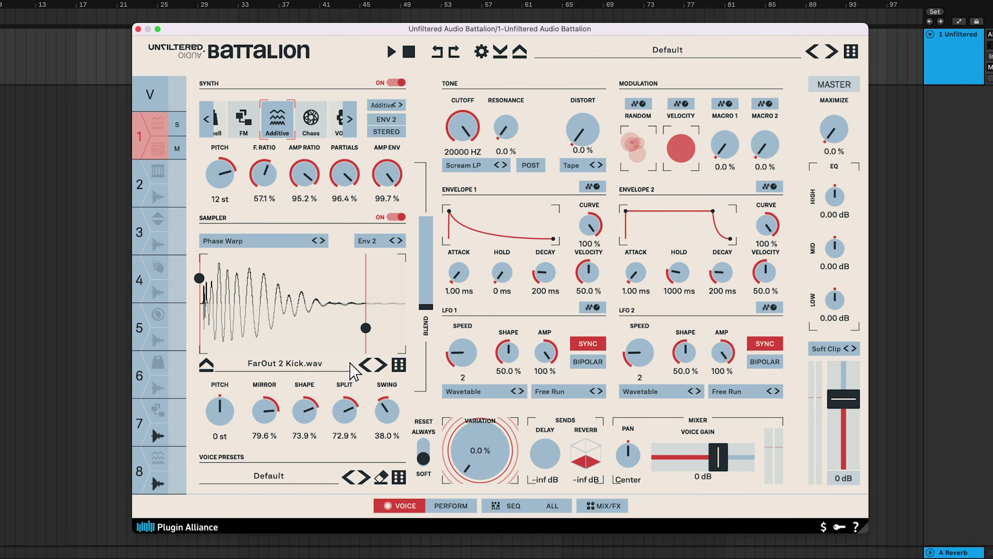
left_click_drag(392, 414, 400, 347)
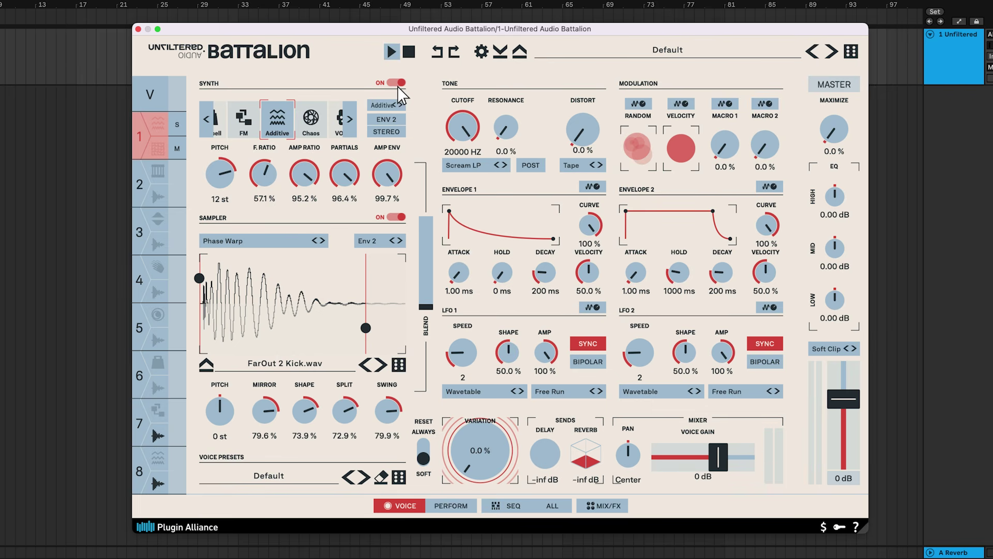
left_click(400, 217)
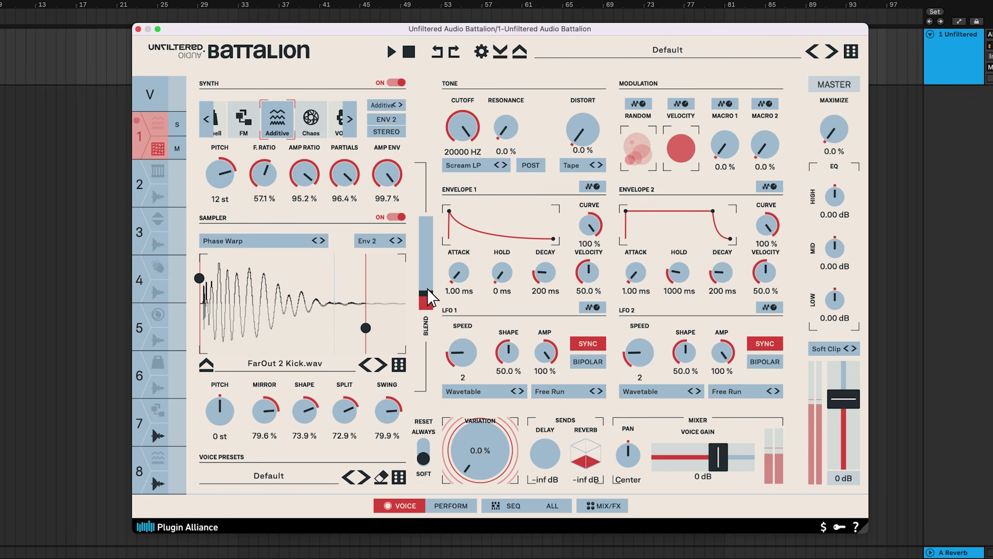
Shift the blend further toward one source, and set the Scream LP filter's cutoff to 14317 Hz and resonance to 31.7 %
left_click_drag(427, 308, 426, 248)
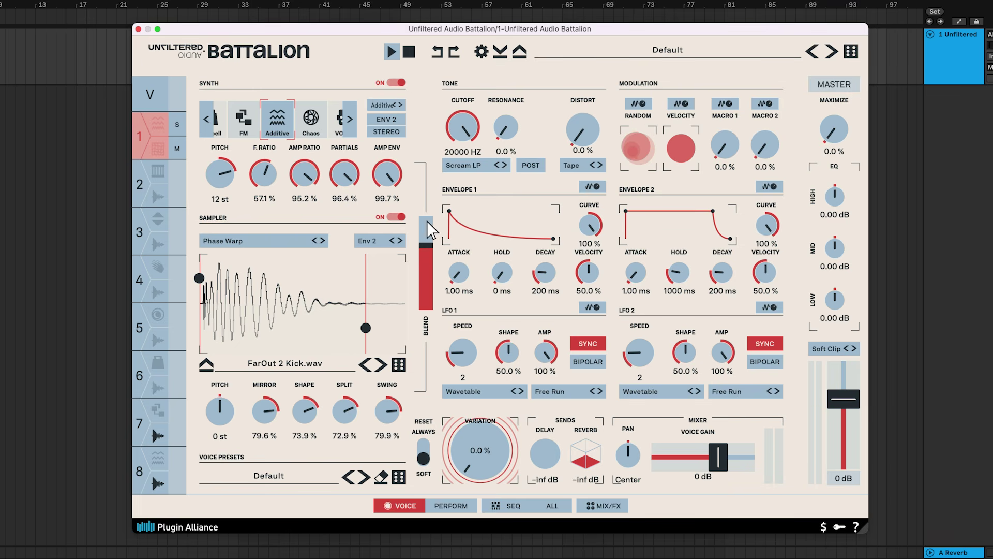
left_click(485, 166)
left_click(480, 165)
left_click_drag(467, 156, 468, 117)
left_click(531, 166)
Check the available distortion types, keep Tape, and set the distort amount to 28.9 %
left_click(574, 165)
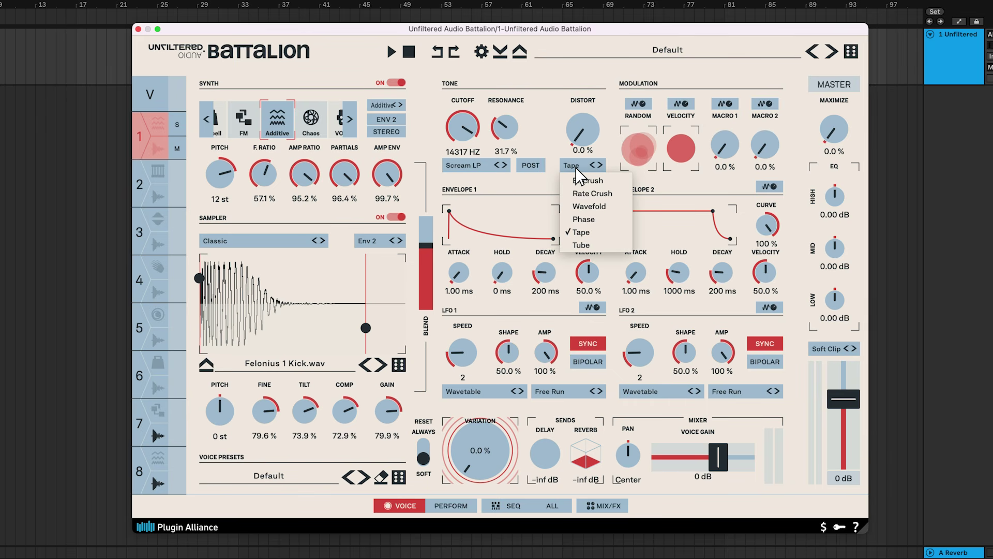
left_click(578, 165)
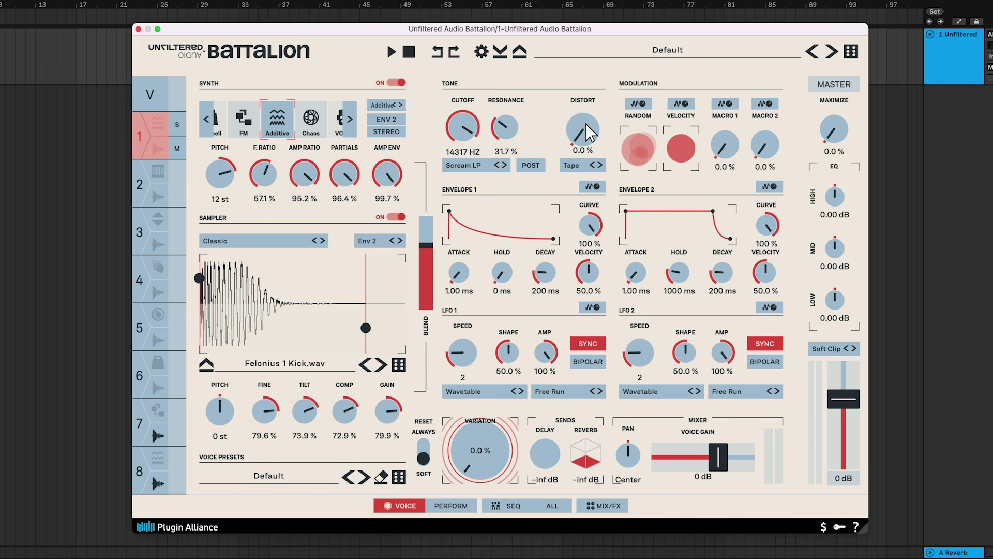
left_click_drag(585, 123, 586, 117)
left_click_drag(589, 79, 604, 8)
left_click_drag(609, 75, 611, 106)
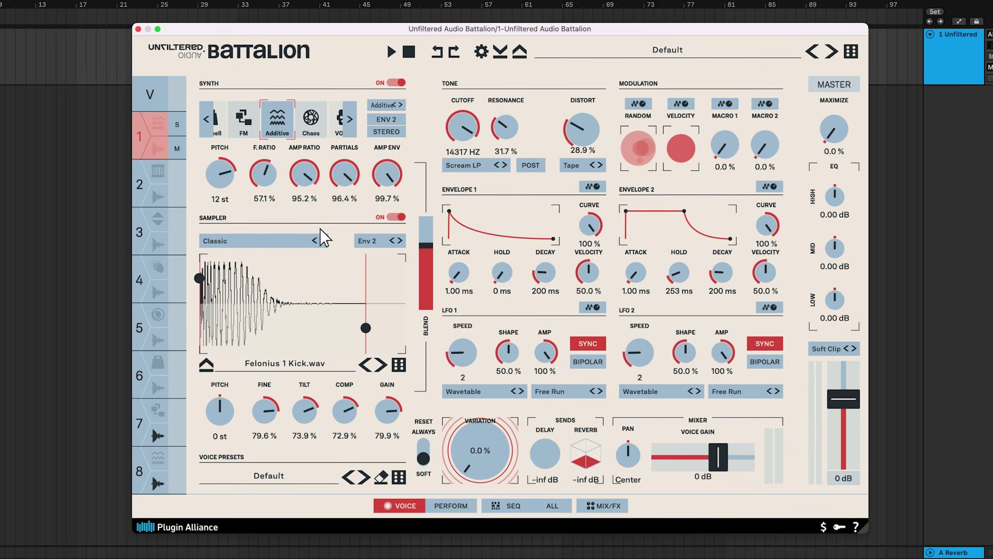
Assign the sampler to Env 1, try and undo a 205 ms hold, and set Envelope 1's velocity to 100 % and curve to 67.0 %
left_click(398, 241)
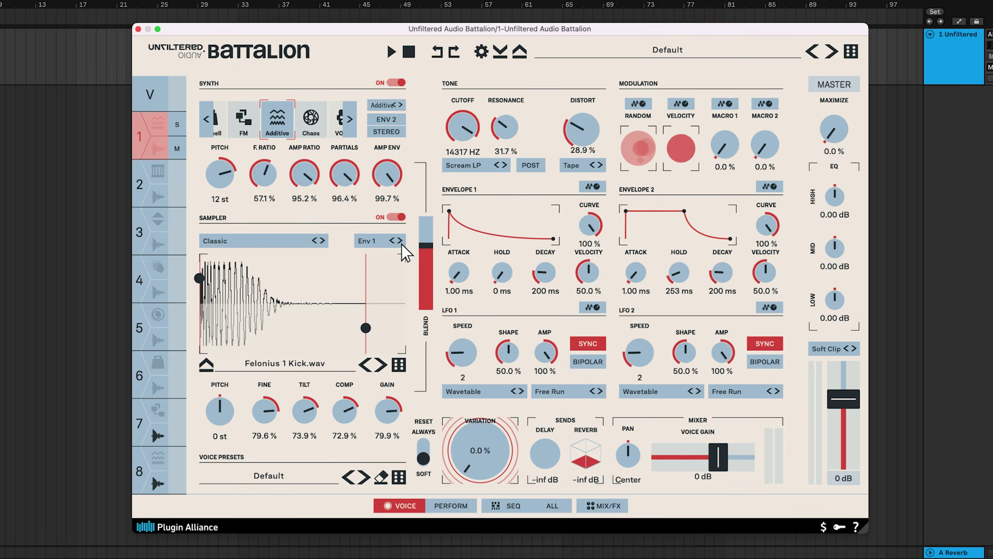
left_click(401, 121)
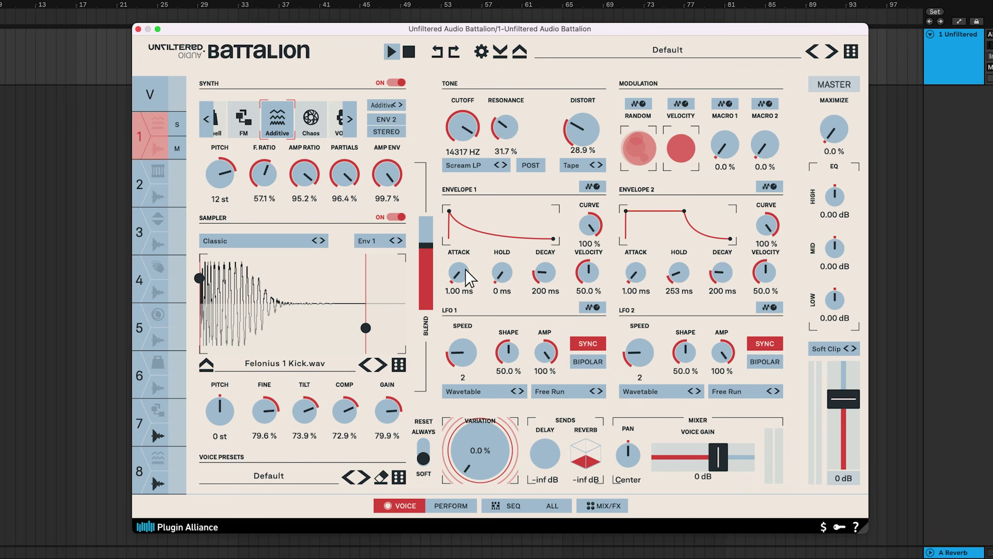
left_click_drag(500, 275, 505, 257)
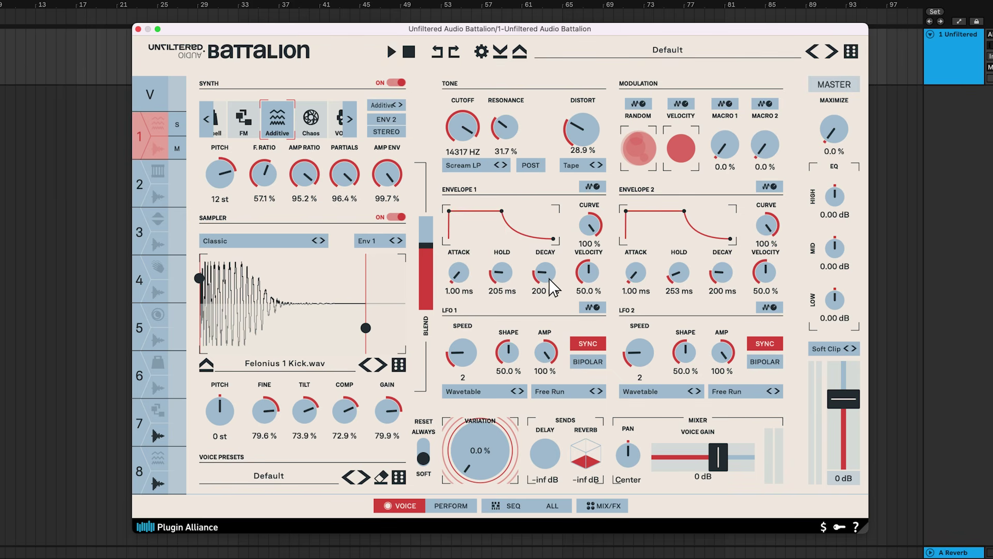
key("super+z")
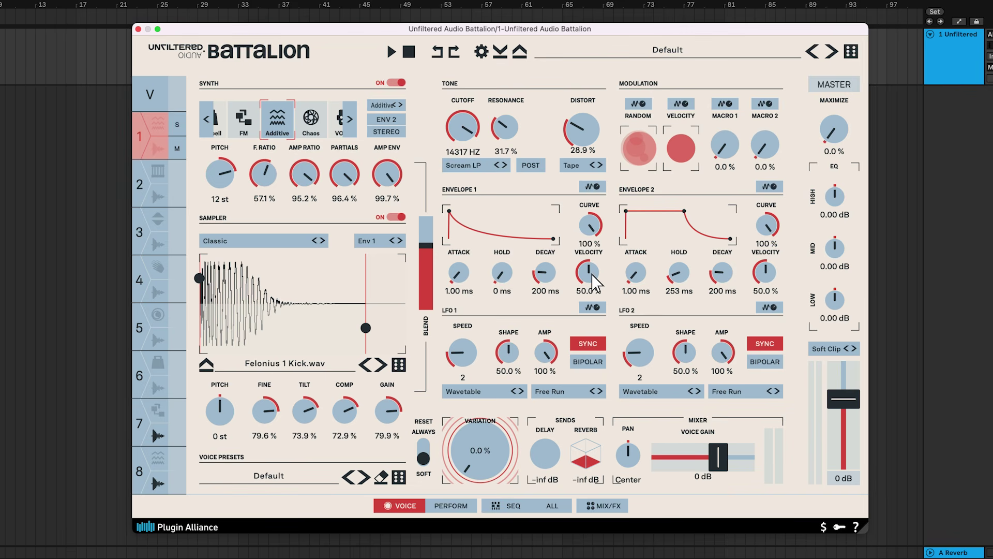
left_click_drag(602, 268, 612, 254)
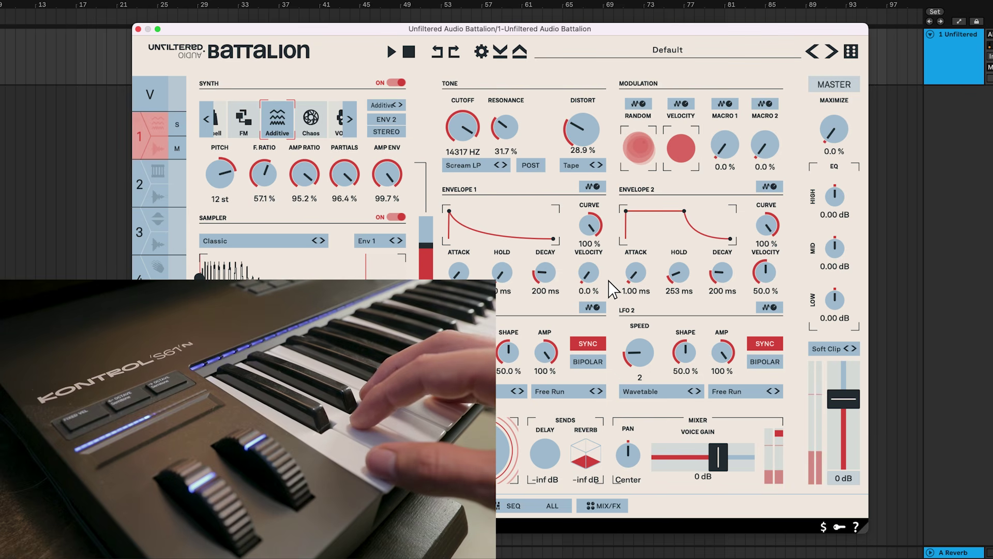
left_click_drag(594, 275, 599, 109)
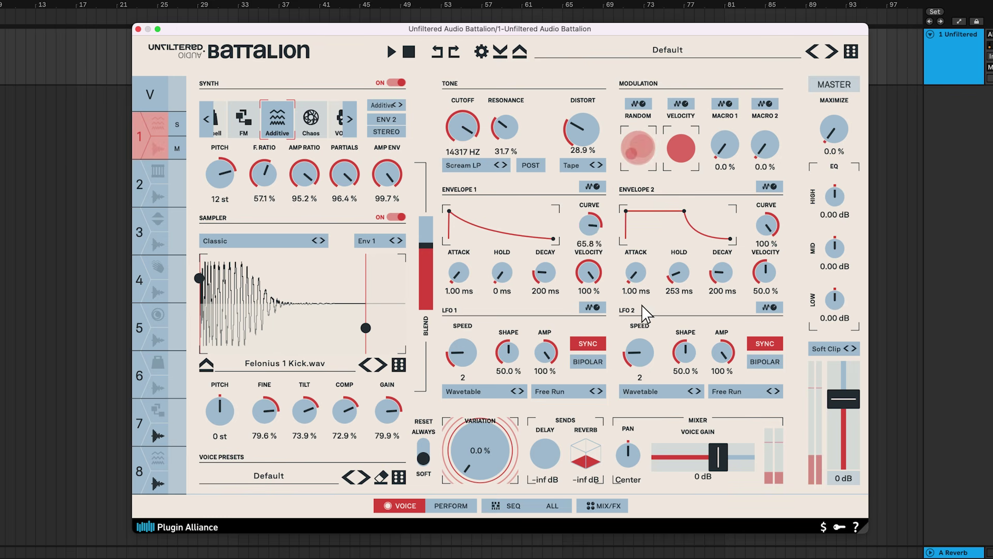
Assign LFO 1 as a modulation source for the synth's pitch
left_click(592, 307)
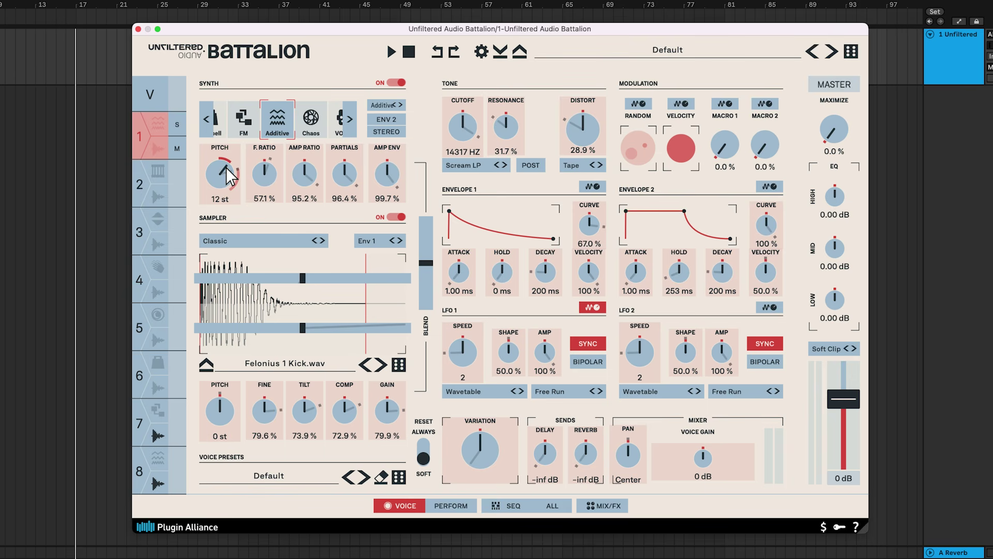
left_click_drag(227, 170, 224, 214)
left_click(592, 309)
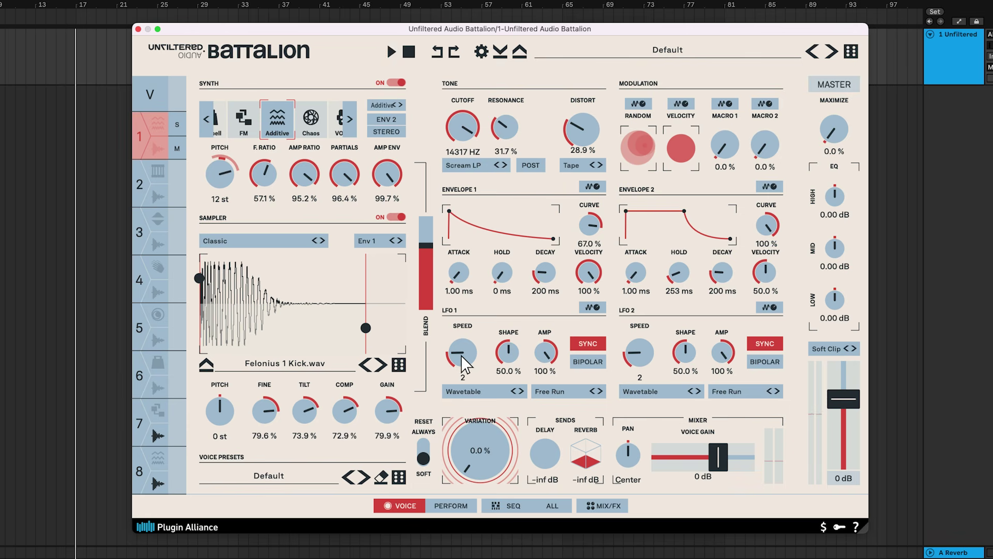
Try LFO 1 at a synced speed of 1/8th, turn its sync off and set the speed to 1.04 Hz
left_click_drag(463, 362, 460, 274)
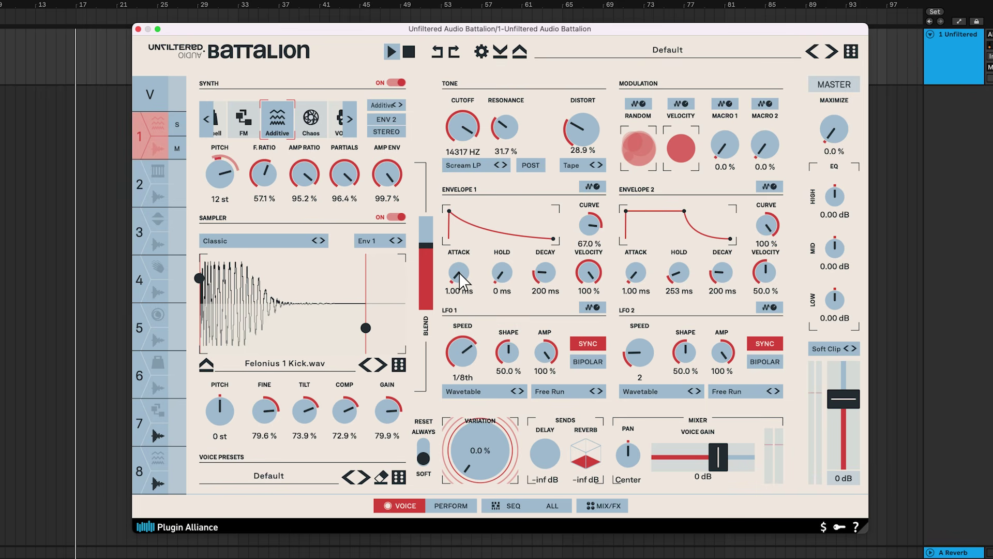
left_click(576, 342)
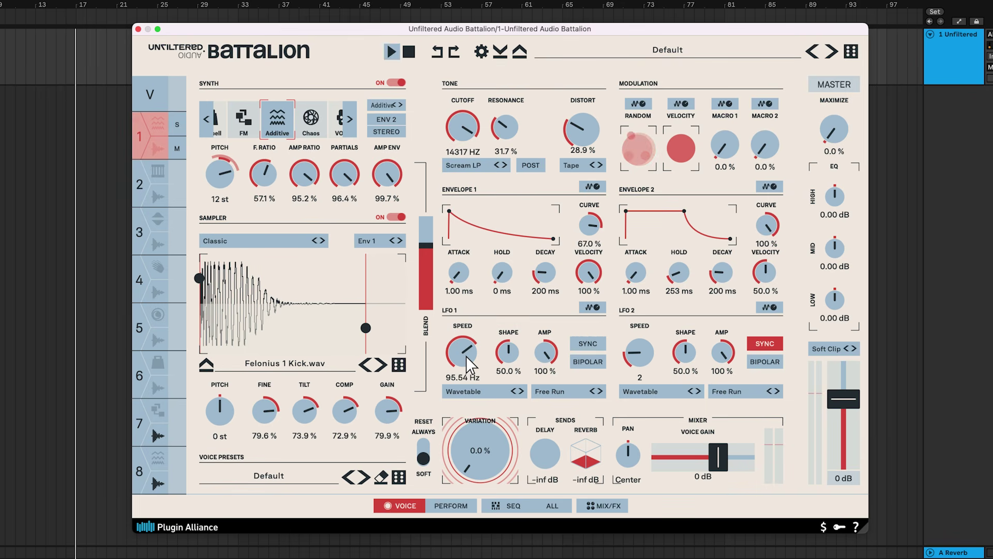
left_click_drag(465, 356, 470, 434)
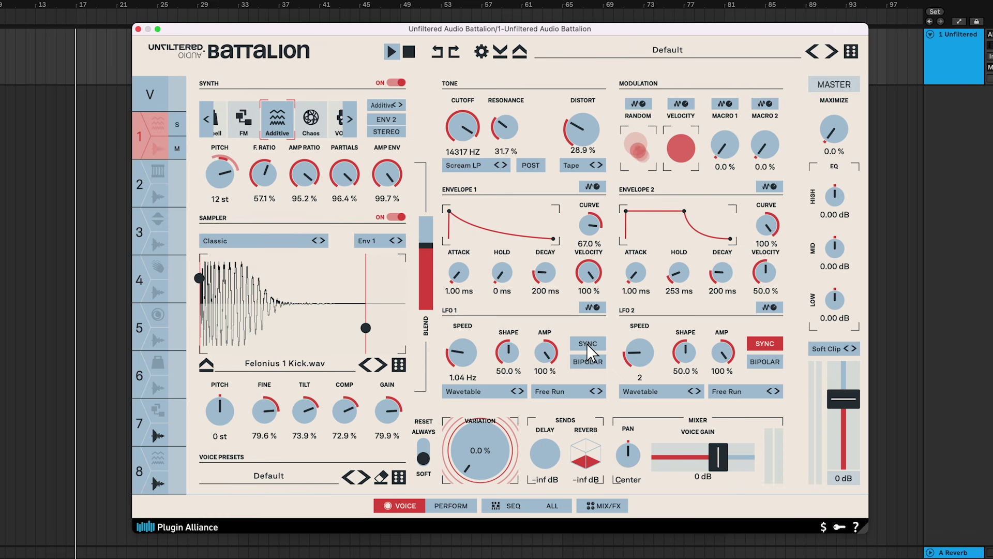
key("space")
key("space")
Cycle LFO 1's waveform through Triangle Tilt and Smooth Random and back to Wavetable
left_click(501, 394)
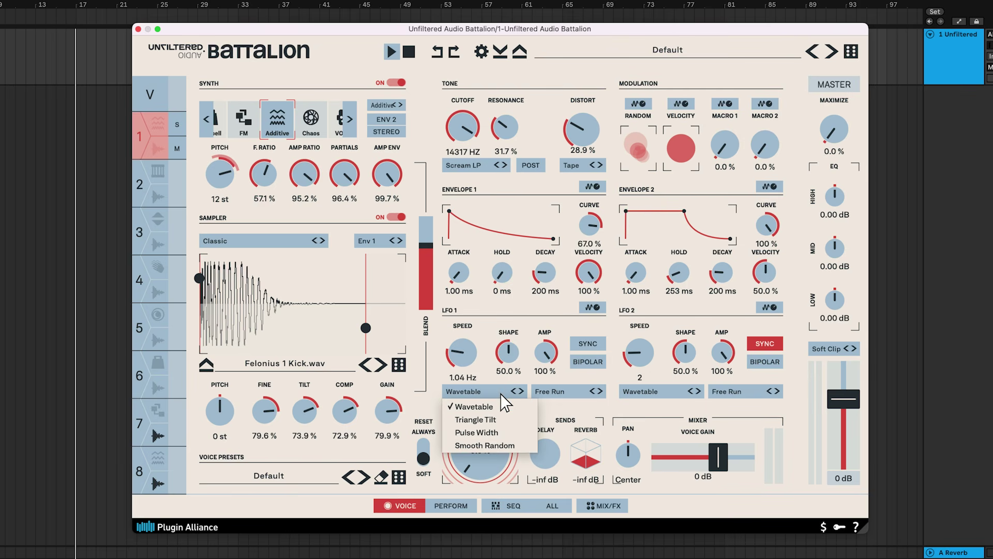
left_click(501, 394)
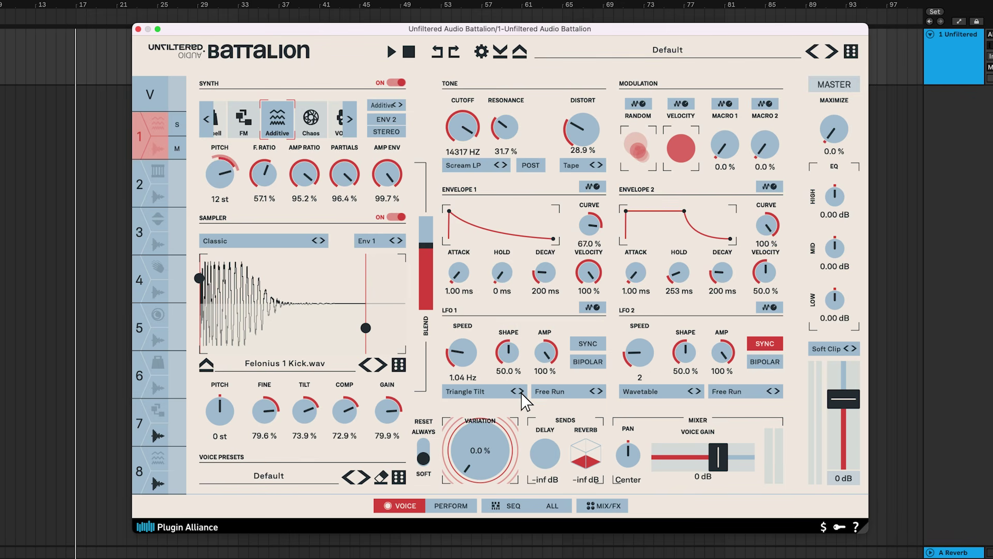
left_click(522, 392)
left_click(521, 392)
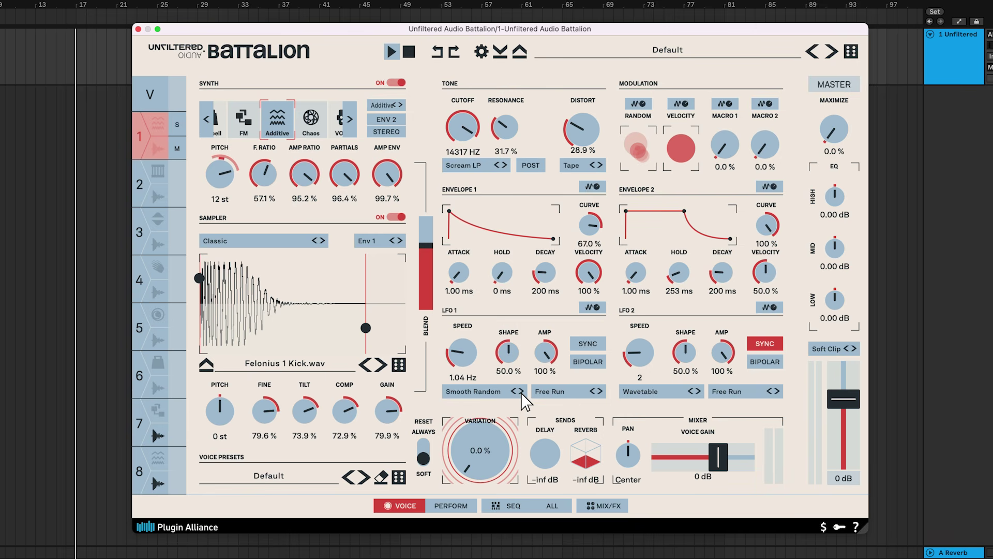
left_click(522, 392)
Set Envelope 1's hold to 422 ms, and make LFO 1 bipolar with shape at 0.0 % and amp at 100 %
left_click_drag(514, 284, 515, 239)
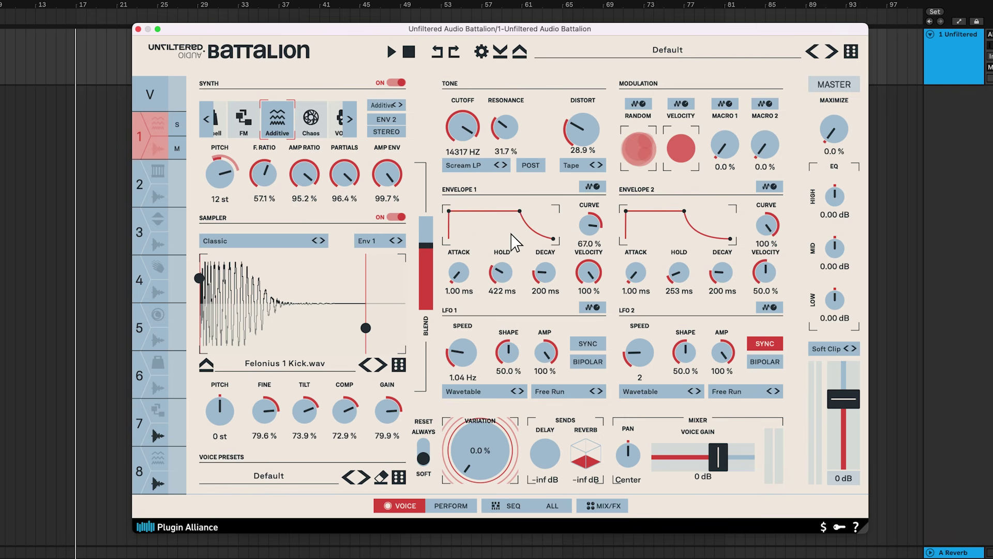
left_click(582, 365)
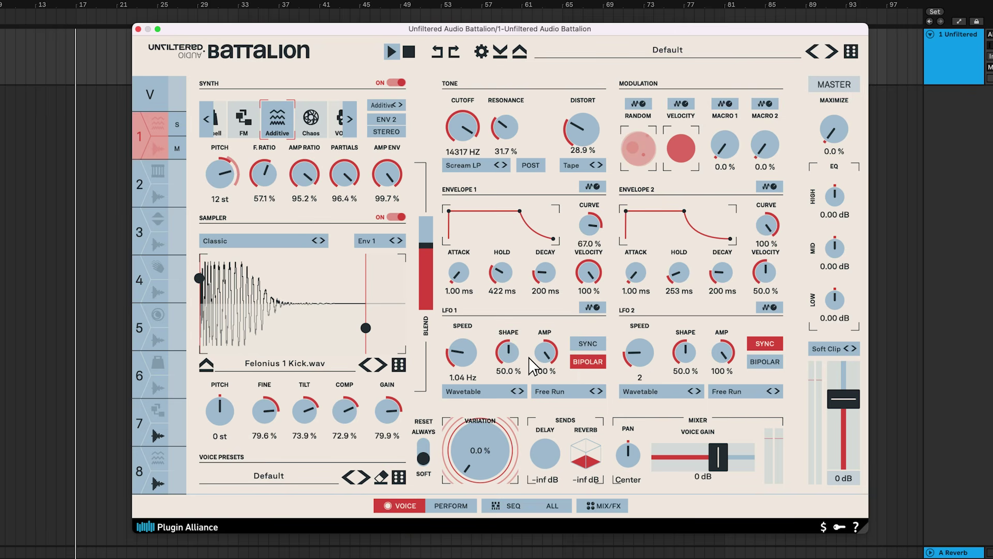
left_click_drag(509, 353, 512, 378)
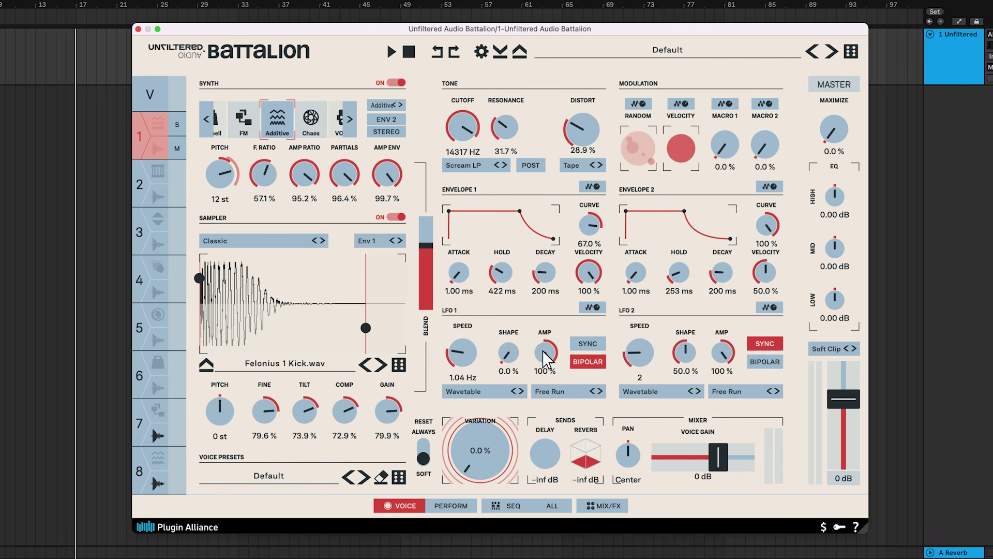
left_click_drag(548, 377, 551, 355)
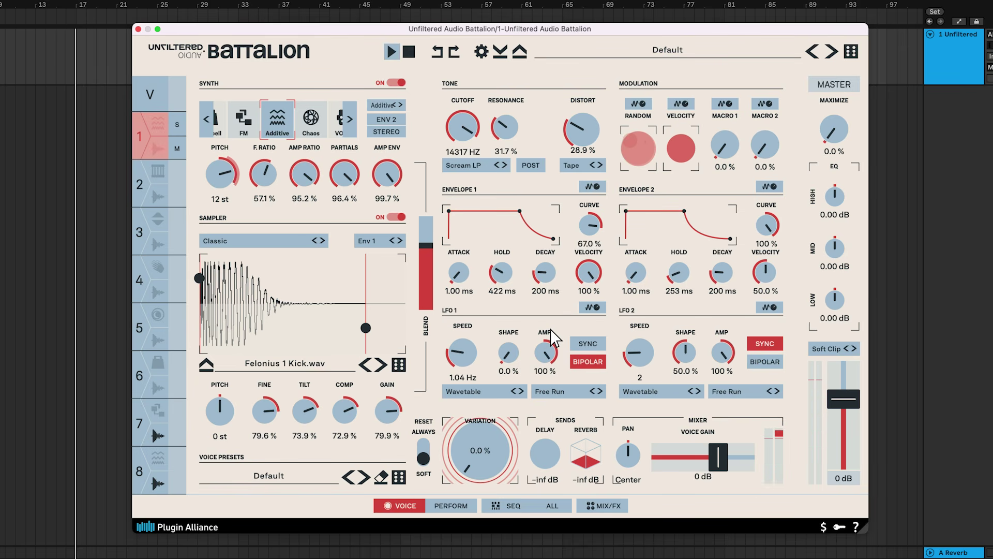
Set LFO 1 to Always Reset with shape 34.8 % and speed 0.21 Hz, and set Envelope 1's hold to 18.8 ms
left_click(579, 406)
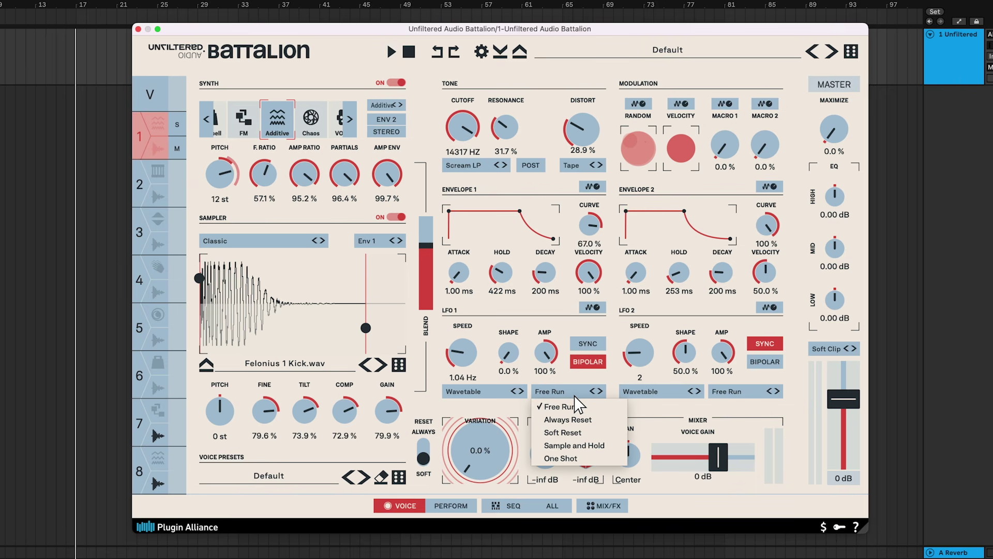
left_click(600, 423)
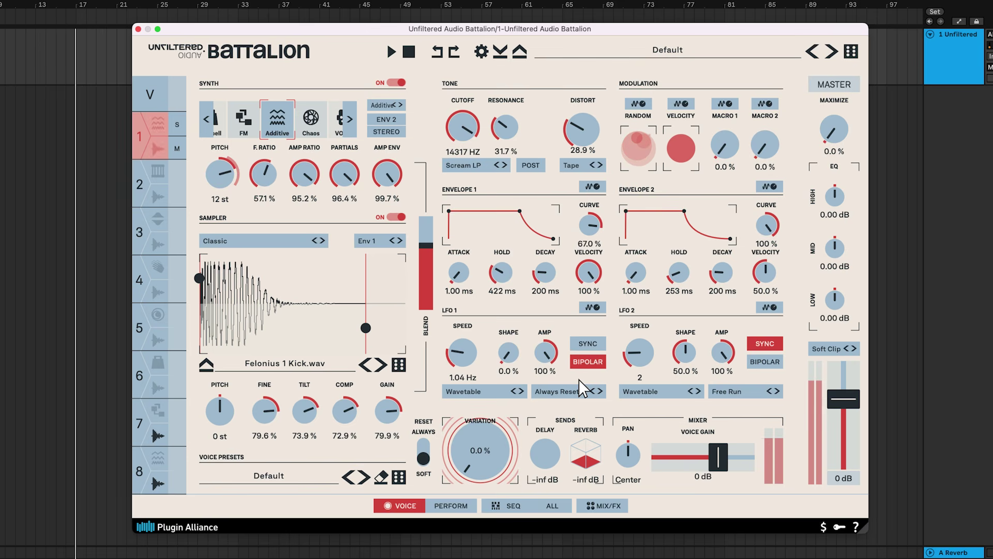
left_click_drag(512, 357, 509, 344)
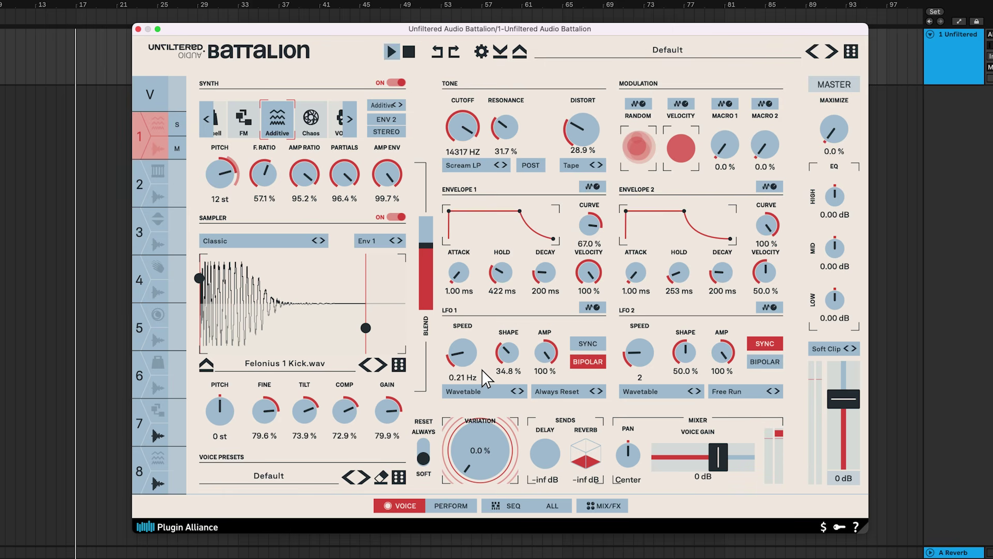
left_click_drag(501, 273, 501, 312)
Switch the synth engine to VOSIM and apply random modulation to its pitch, partials, FM and FM envelope
left_click(349, 123)
left_click(350, 123)
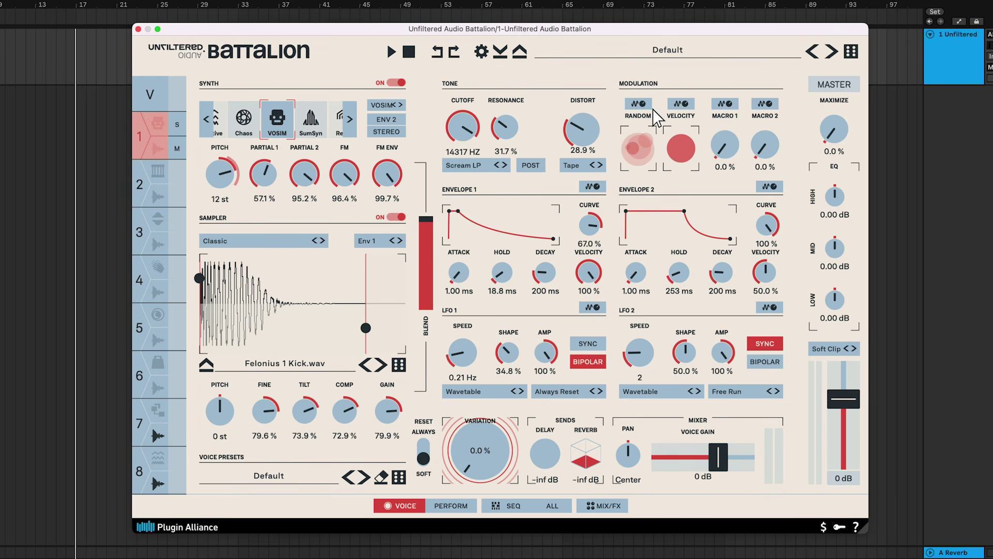
left_click(640, 103)
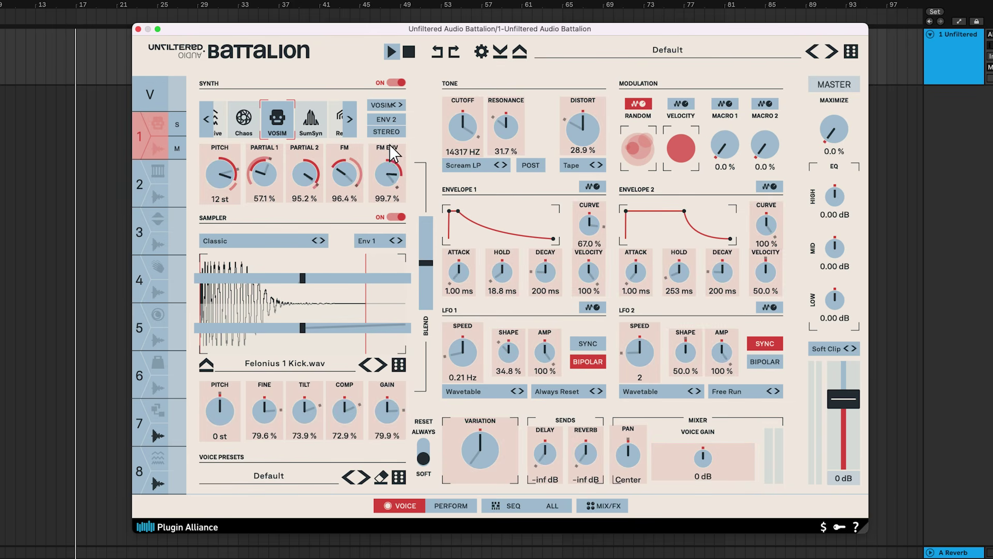
left_click(640, 106)
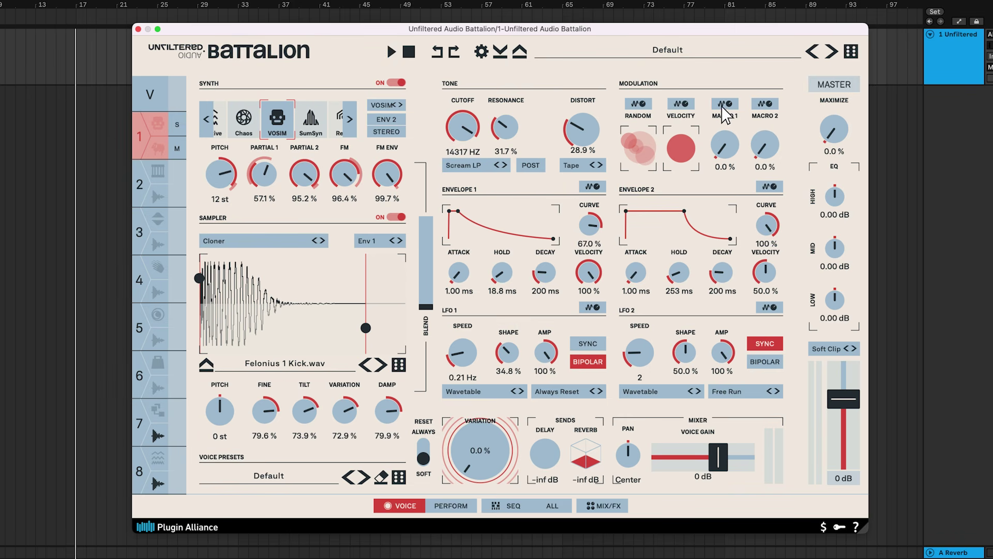
Assign Macro 1 to the filter's cutoff, resonance and the distort amount, and set the macro to 30.8 %
left_click(725, 103)
left_click_drag(464, 129, 495, 140)
left_click_drag(513, 107, 535, 103)
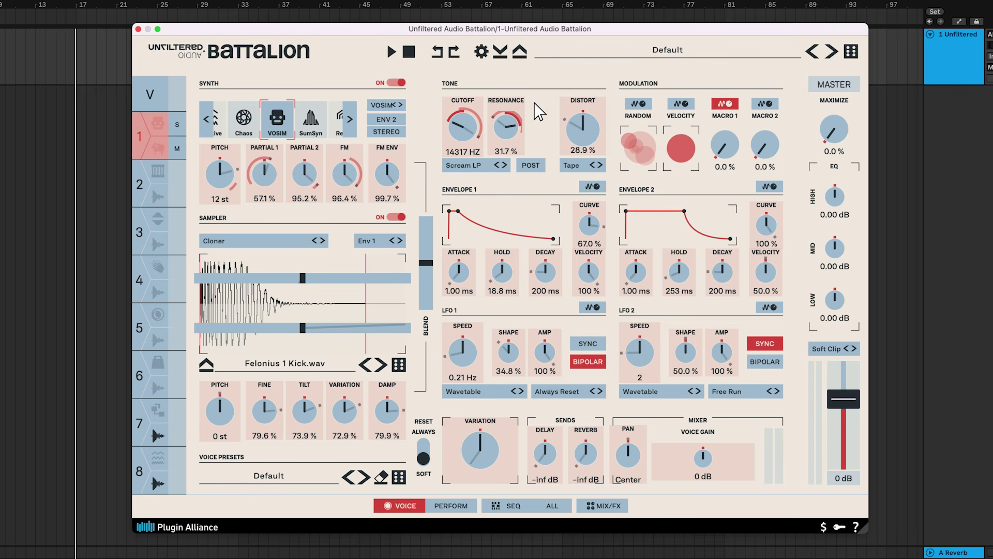
left_click_drag(580, 133, 588, 94)
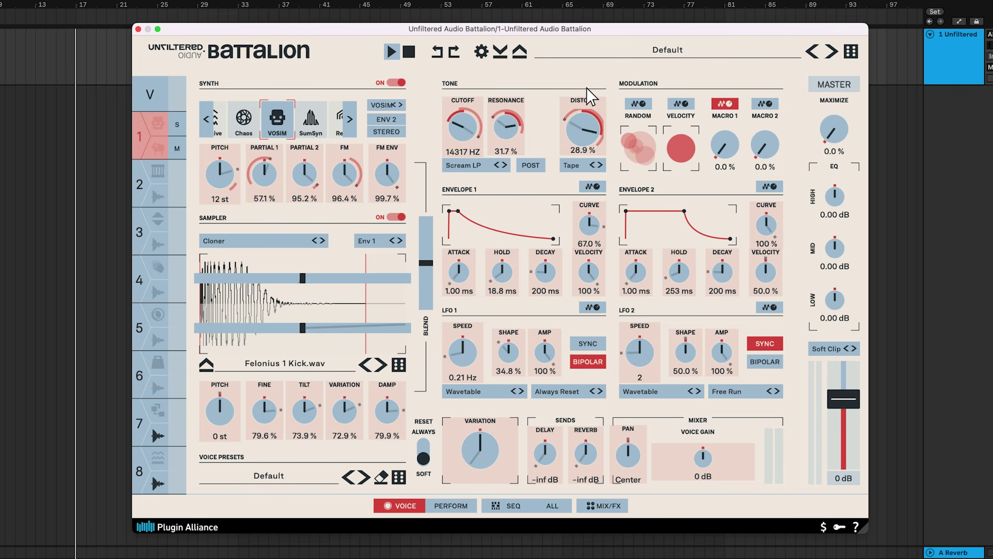
left_click(734, 107)
left_click_drag(731, 143, 750, 124)
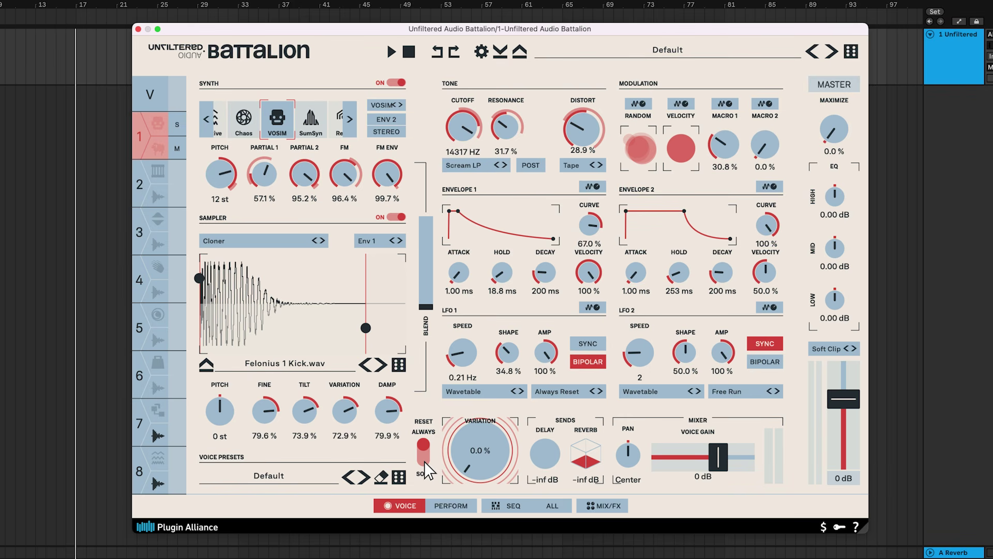
Set voice 1's reset mode to Soft, variation to 14.7 %, delay send to -2.4 dB and reverb send to -9.3 dB
left_click(425, 461)
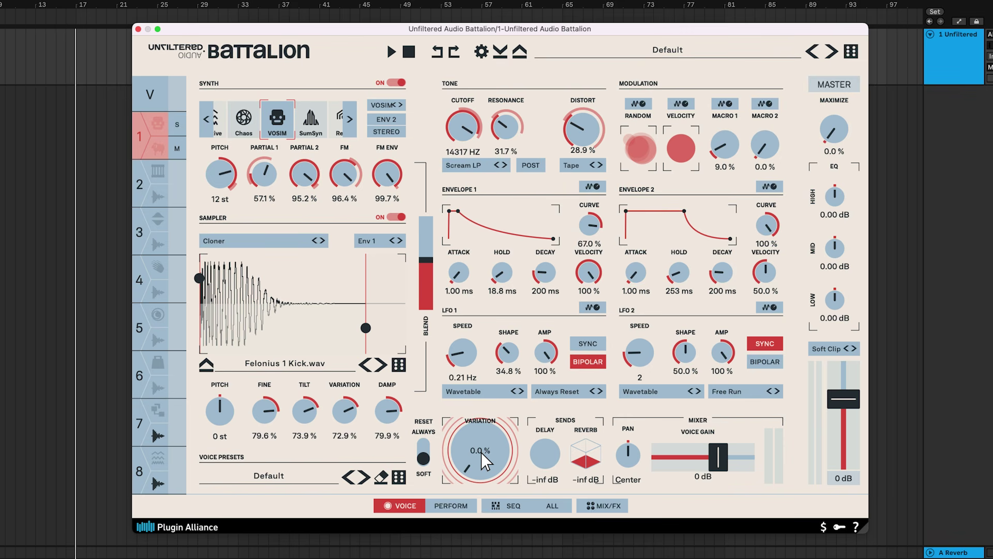
mouse_move(480, 450)
left_mouse_down()
mouse_move(527, 312)
mouse_move(495, 442)
left_mouse_up()
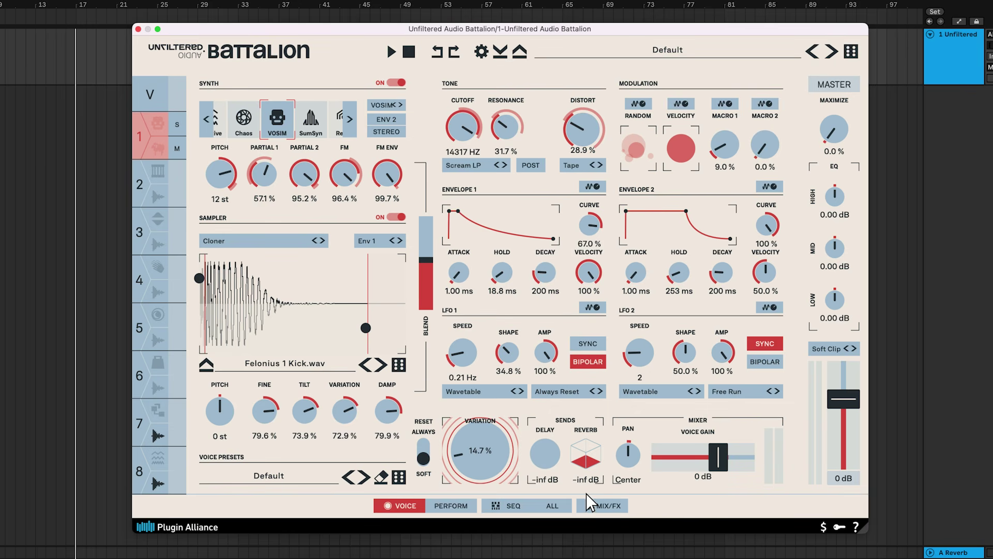
left_click_drag(547, 453, 555, 360)
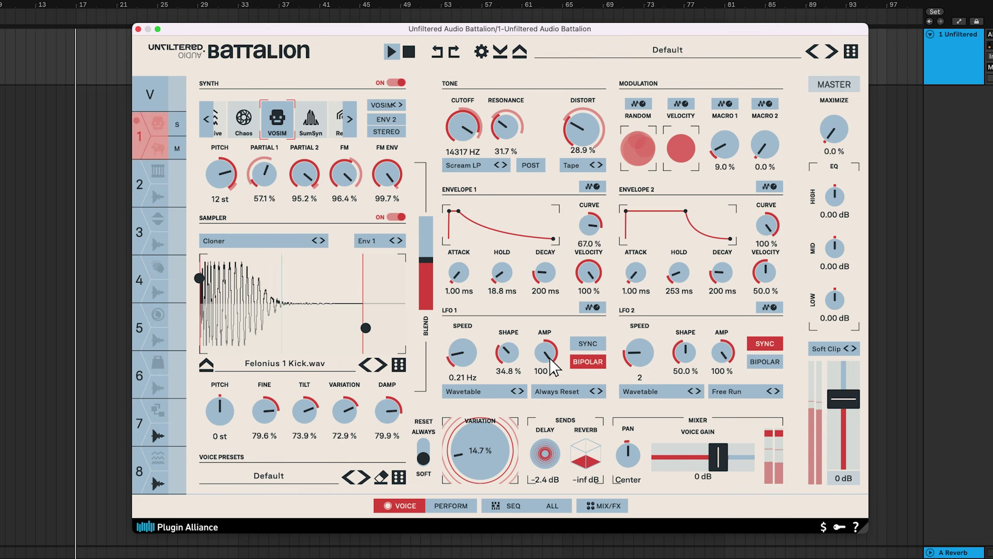
mouse_move(589, 456)
left_mouse_down()
mouse_move(594, 448)
mouse_move(594, 461)
left_mouse_up()
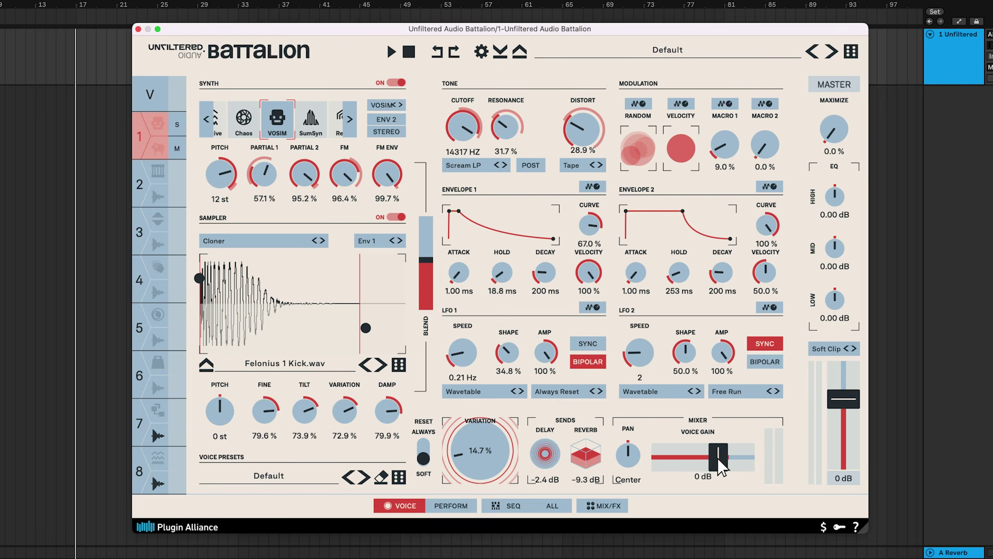
Step forward through voice 1's presets from AW V Add Impact Bass Syn 001 to AW V Air Pillow Kick 01
left_click(364, 477)
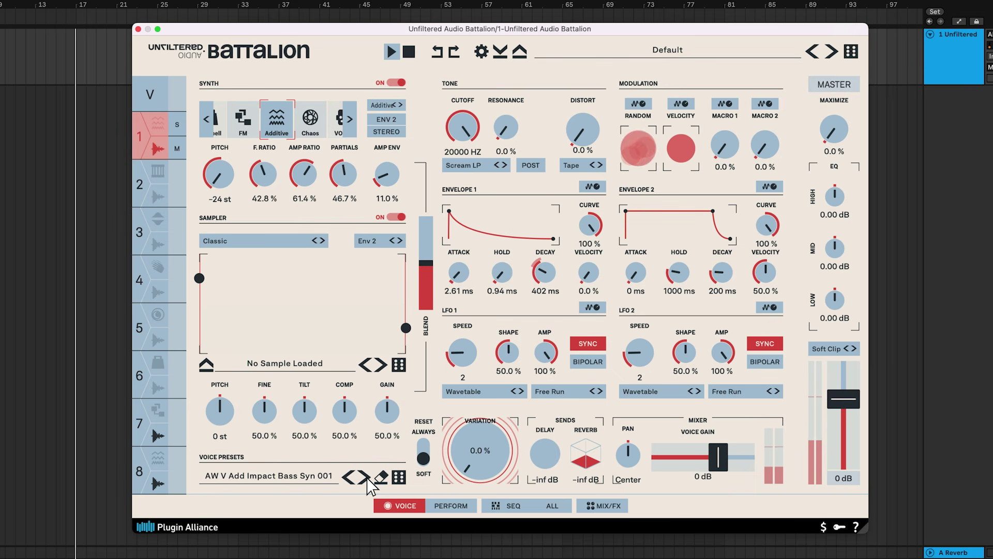
left_click(366, 477)
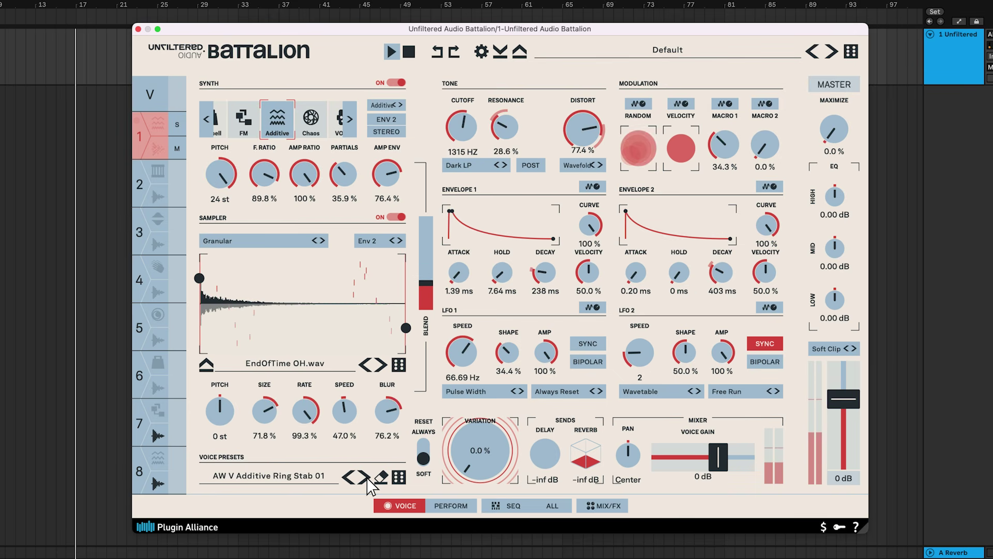
left_click(366, 478)
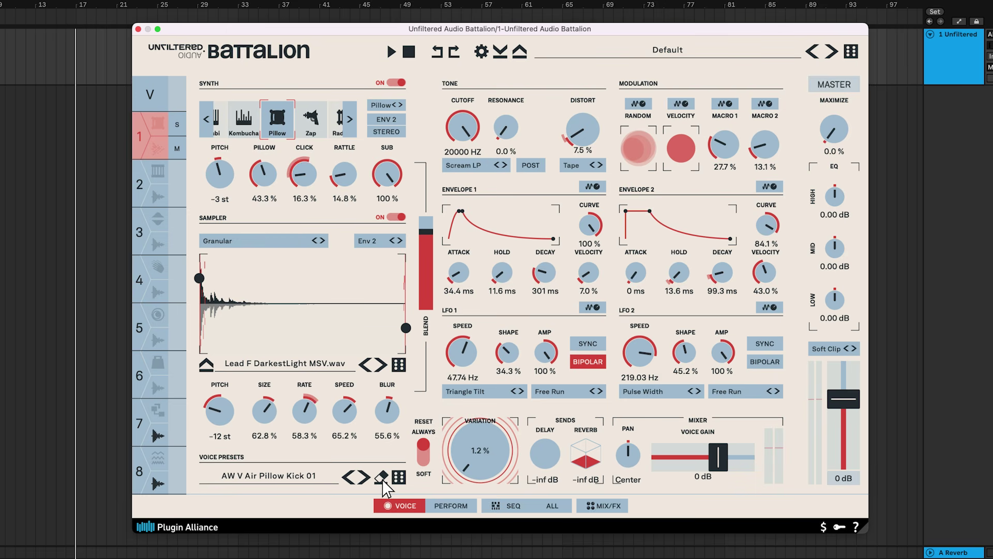
Reset voice 1 to its initial settings and randomize its parameters three times
left_click(382, 477)
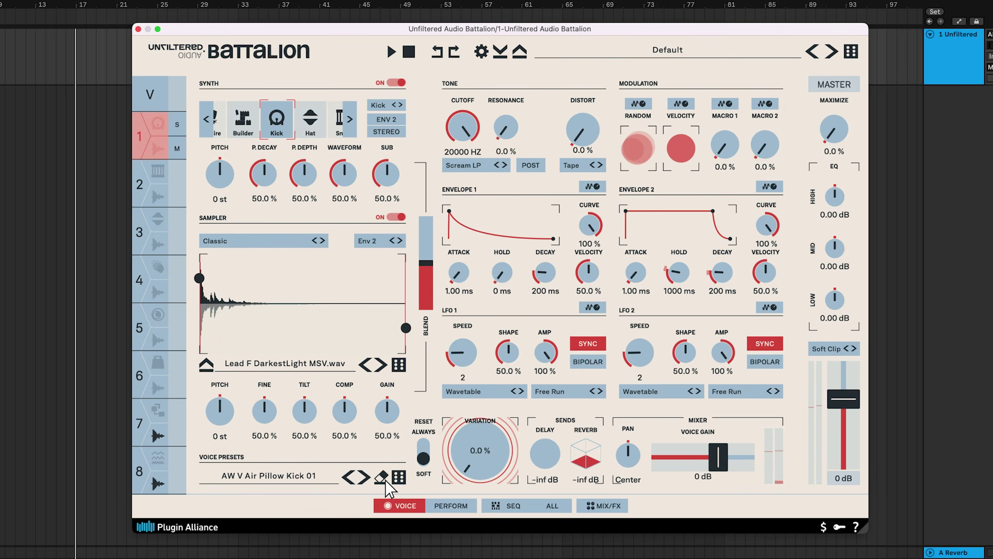
left_click(399, 481)
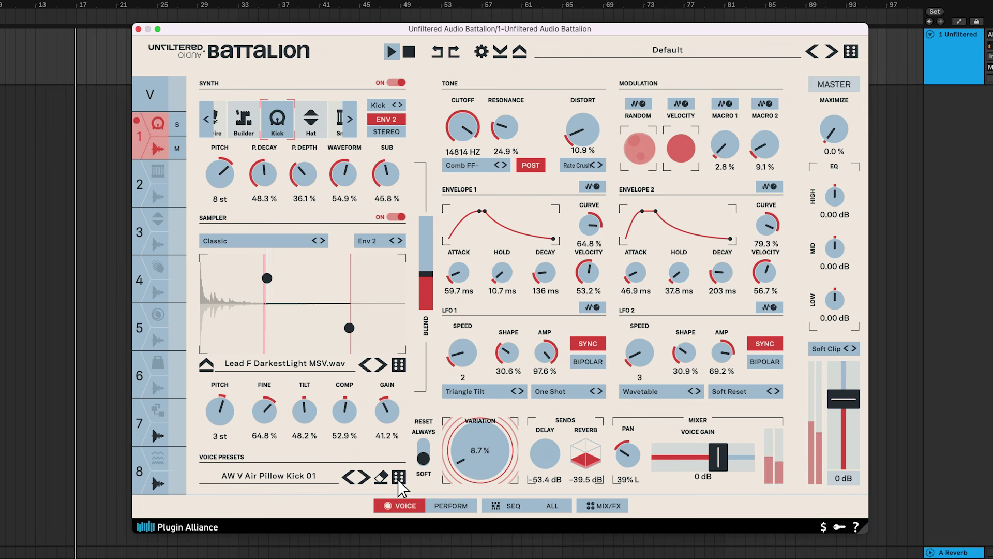
left_click(399, 479)
left_click(399, 479)
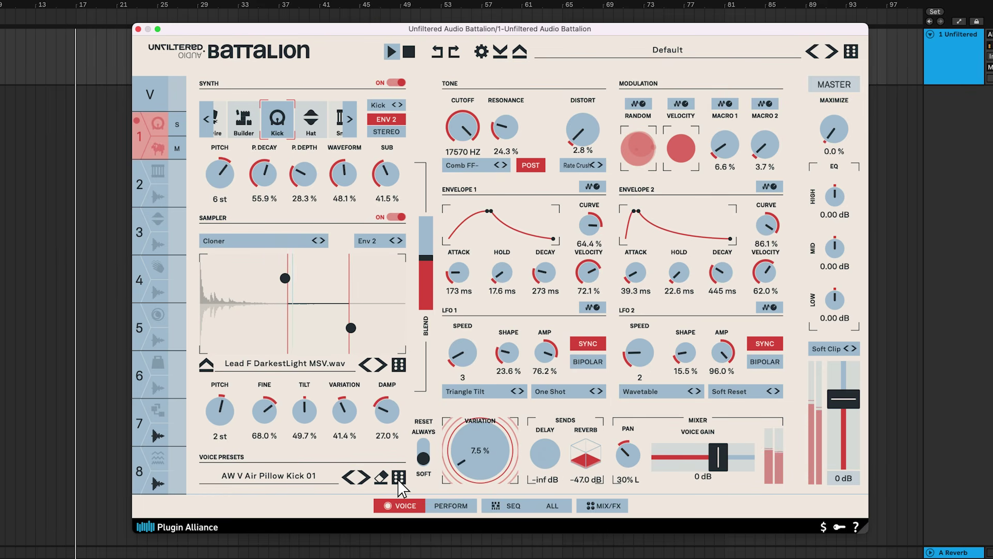
Open the performance controls and play the WG Cybertruck Dragrace preset
left_click(455, 506)
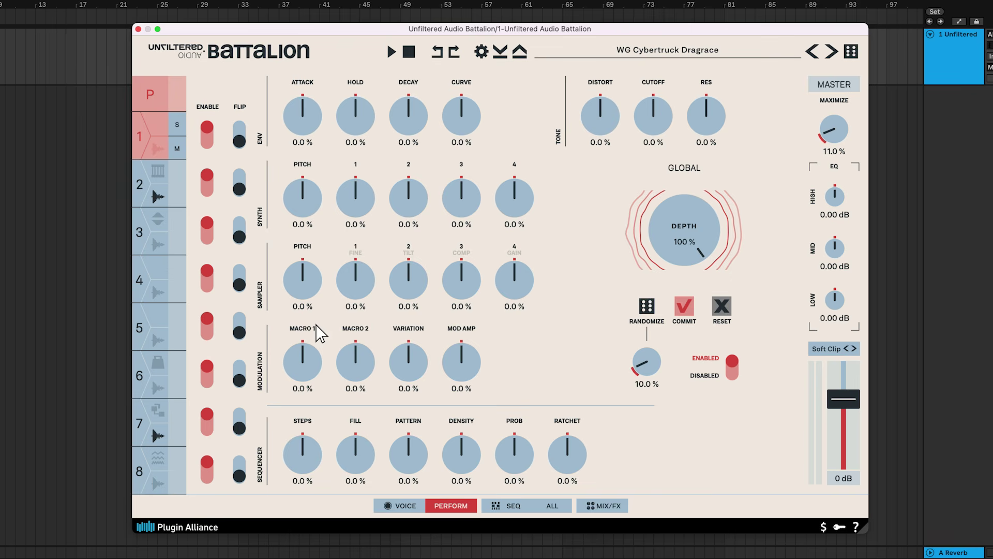
key("space")
left_click(207, 134)
key("space")
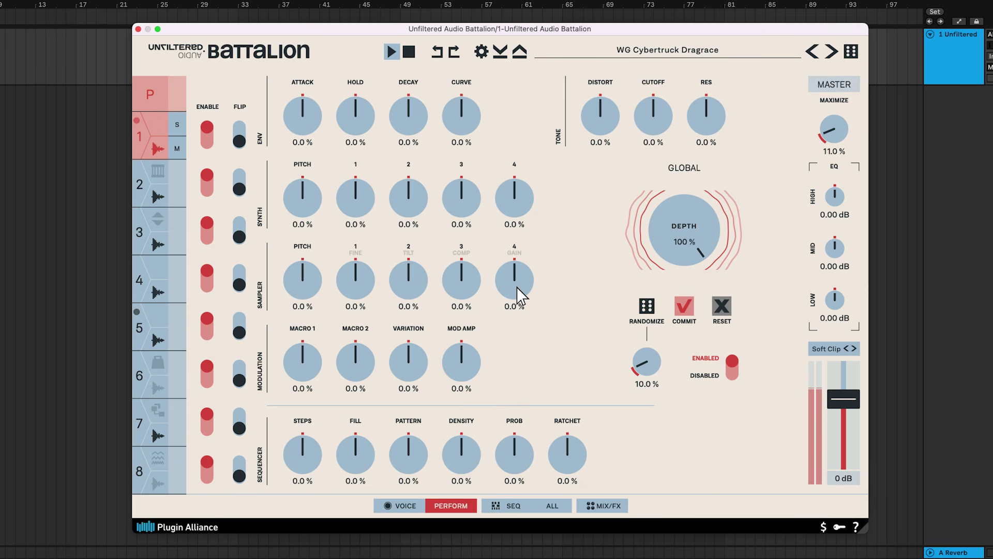
Offset the envelope attack -8.3 %, hold -50.7 %, decay -2.6 % and curve 20.5 %, and the synth pitch 41.6 % and parameter 1 49.6 %
left_click_drag(308, 113, 317, 172)
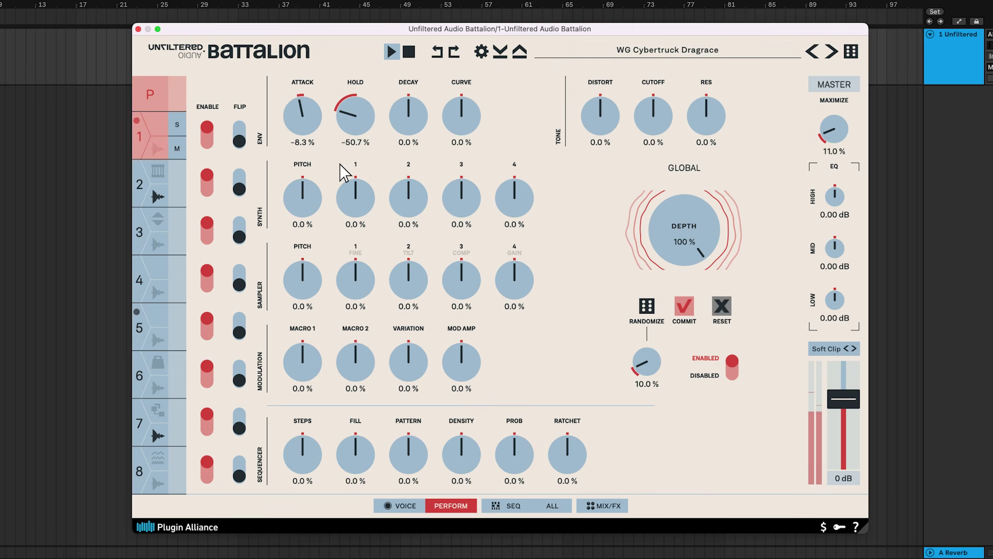
left_click_drag(403, 126, 408, 99)
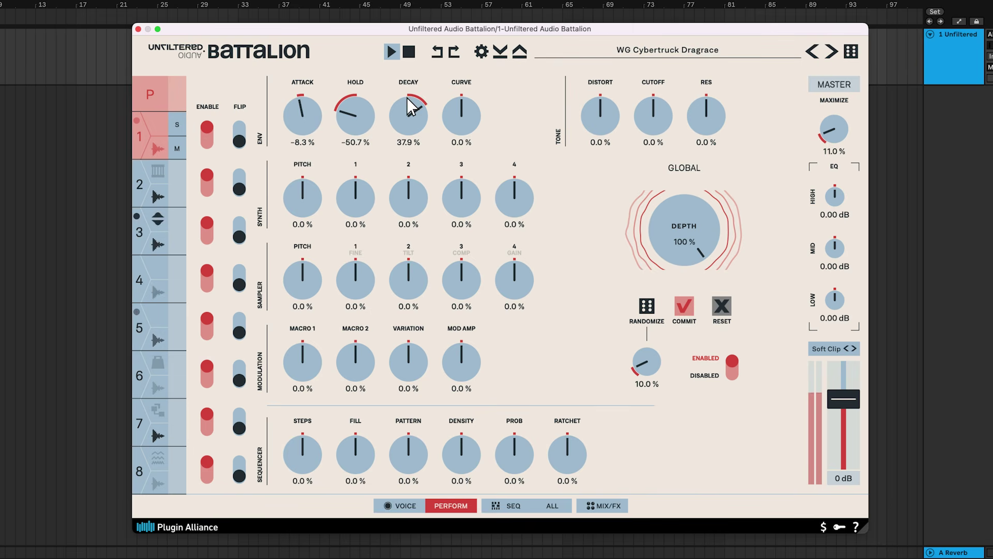
mouse_move(459, 119)
left_mouse_down()
mouse_move(459, 150)
mouse_move(460, 101)
left_mouse_up()
left_click_drag(324, 201, 359, 153)
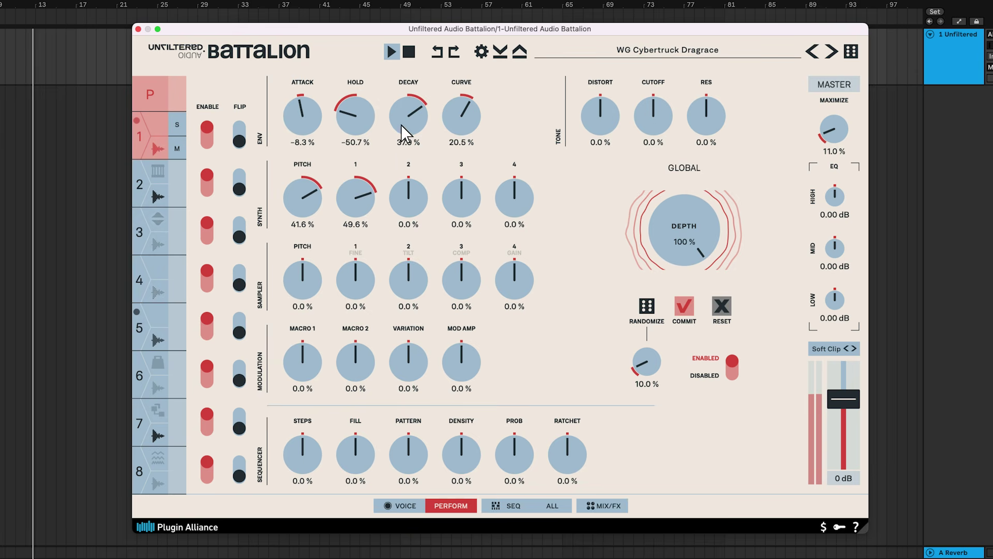
left_click_drag(401, 125, 402, 160)
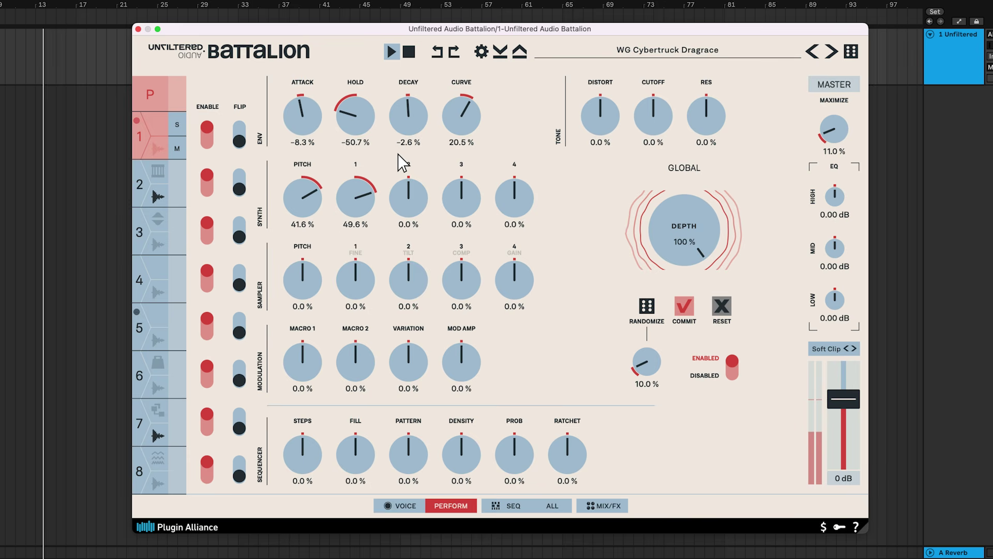
Offset the sampler's pitch by -61.5 %, tilt by -54.7 %, comp by 59.3 % and gain by 47.0 %, and stop playback
left_click_drag(315, 284, 310, 334)
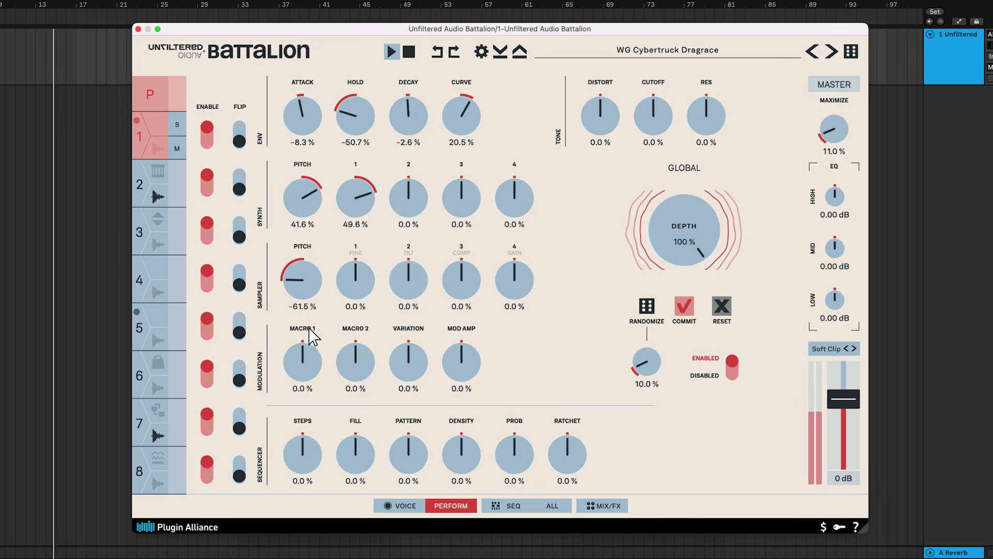
left_click_drag(406, 274, 412, 328)
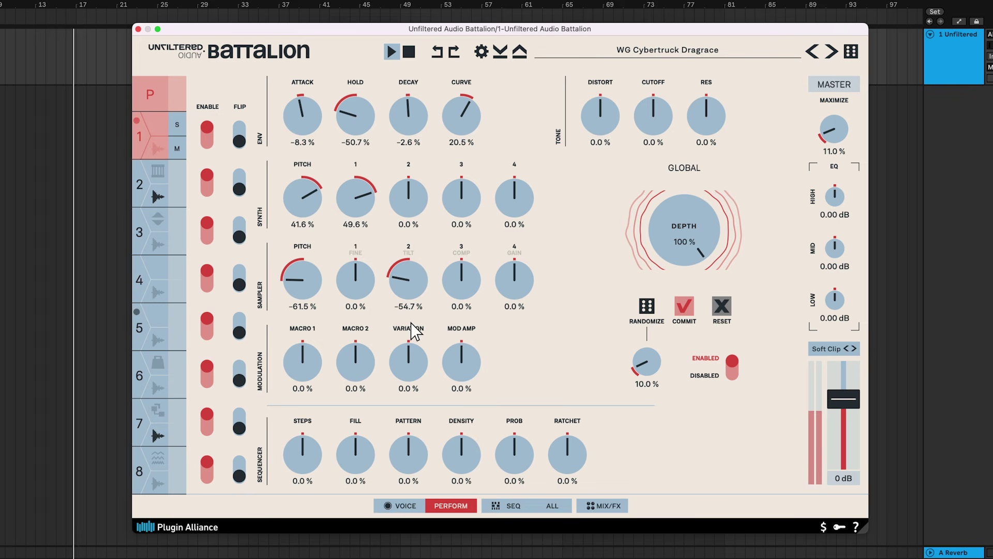
left_click_drag(462, 290, 519, 240)
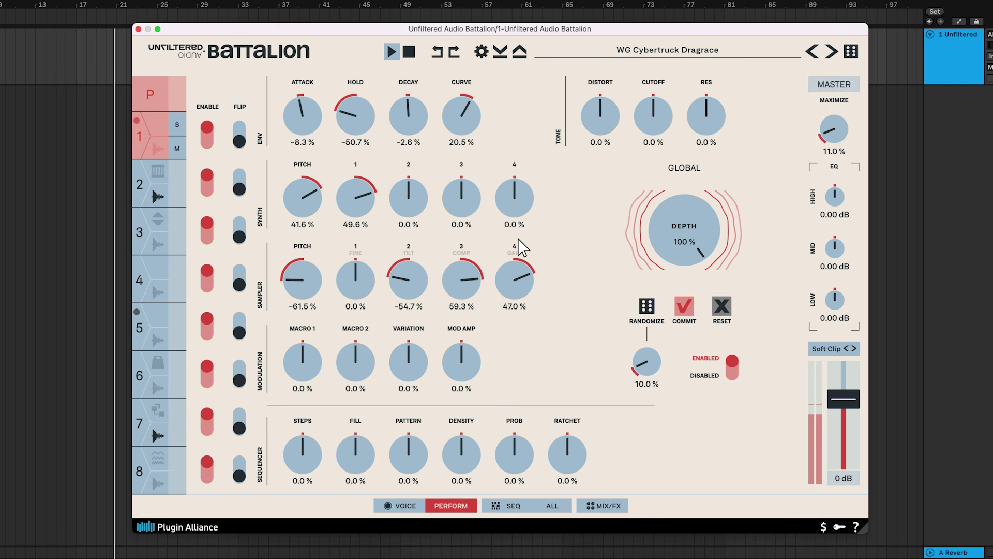
key("space")
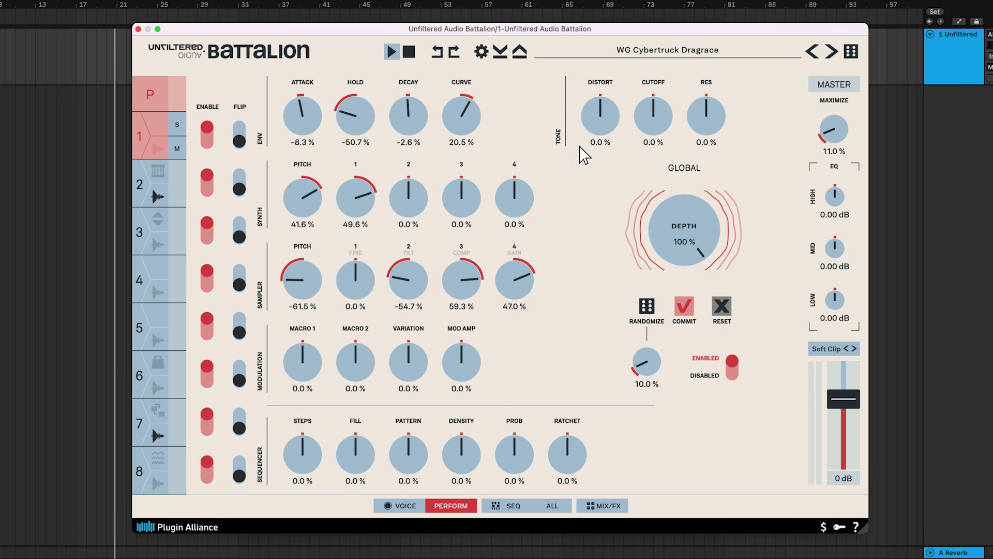
Offset distort by 48.1 %, cutoff by -53.3 % and resonance by 30.5 %, and audition the global depth down to 0.6 %
left_click_drag(601, 137, 608, 100)
left_click_drag(649, 123, 653, 151)
left_click_drag(700, 117, 703, 104)
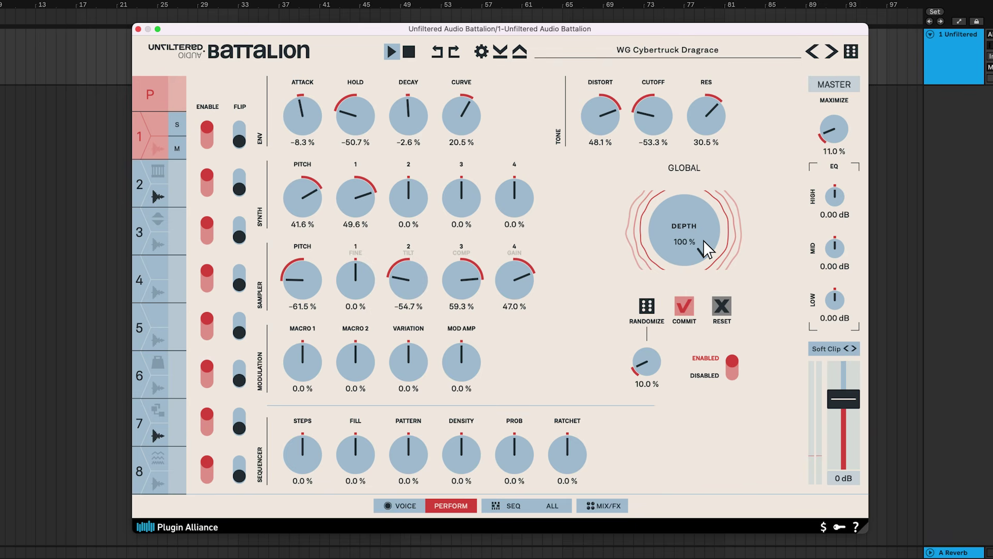
left_click_drag(703, 240, 713, 330)
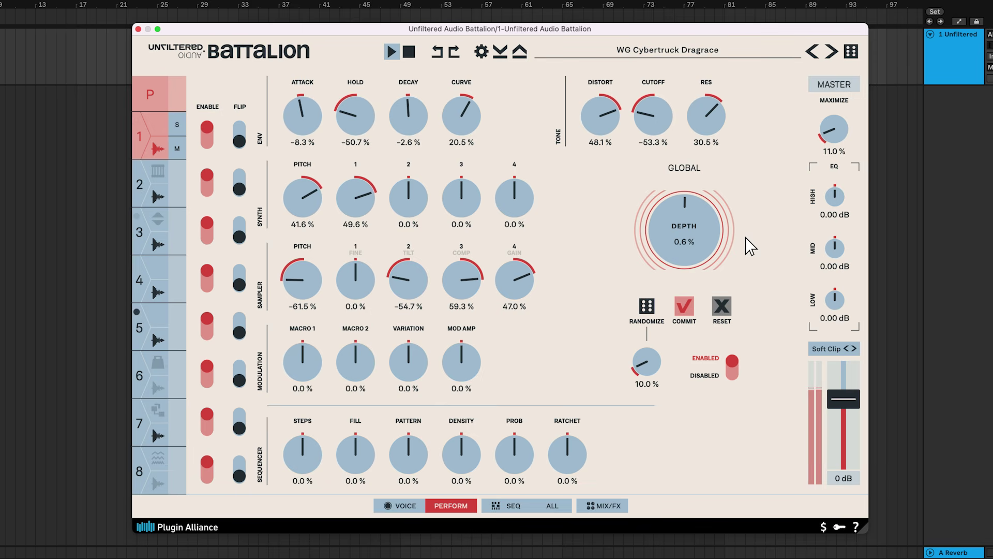
key("space")
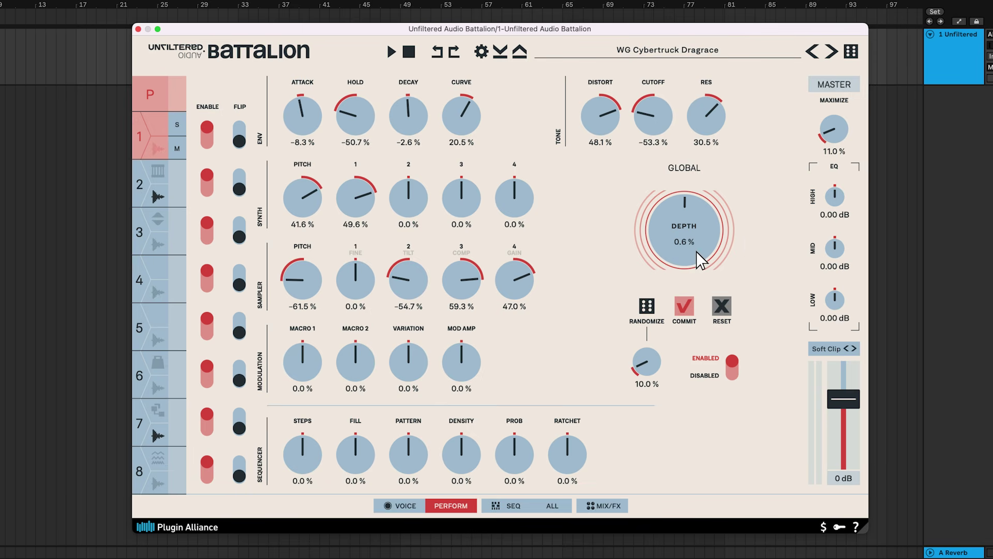
Randomize the performance offsets, raise the randomization amount to 85.1 % and randomize them again
left_click(649, 314)
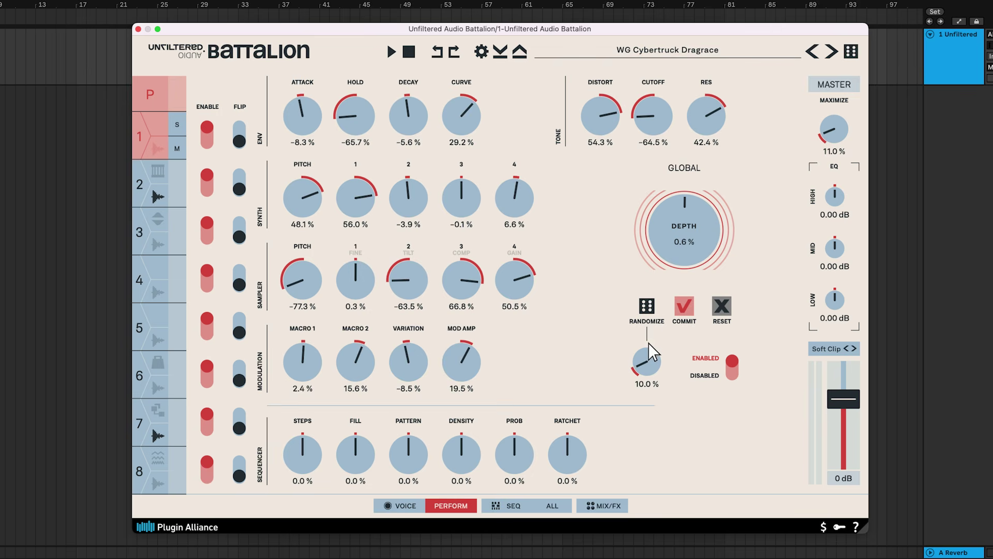
left_click_drag(649, 349, 643, 257)
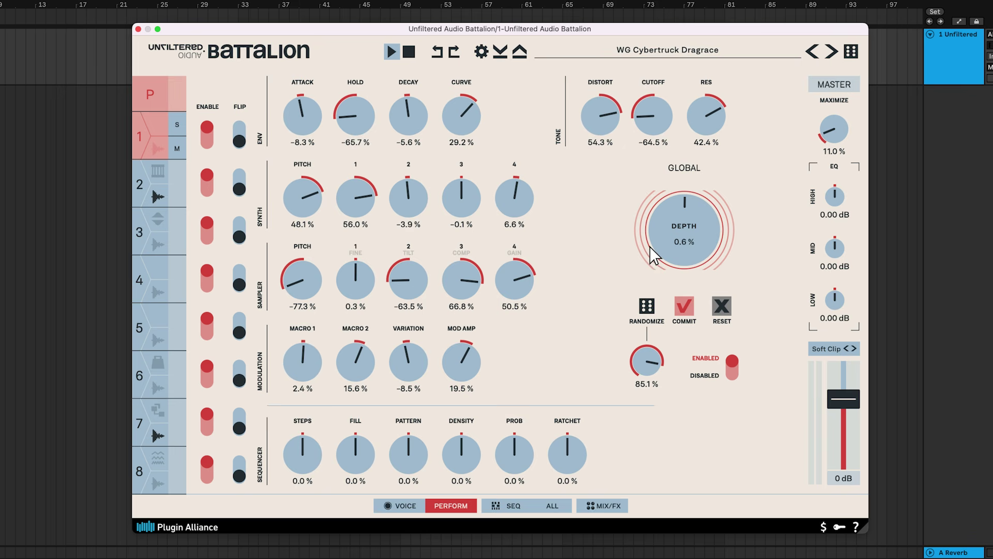
left_click(647, 307)
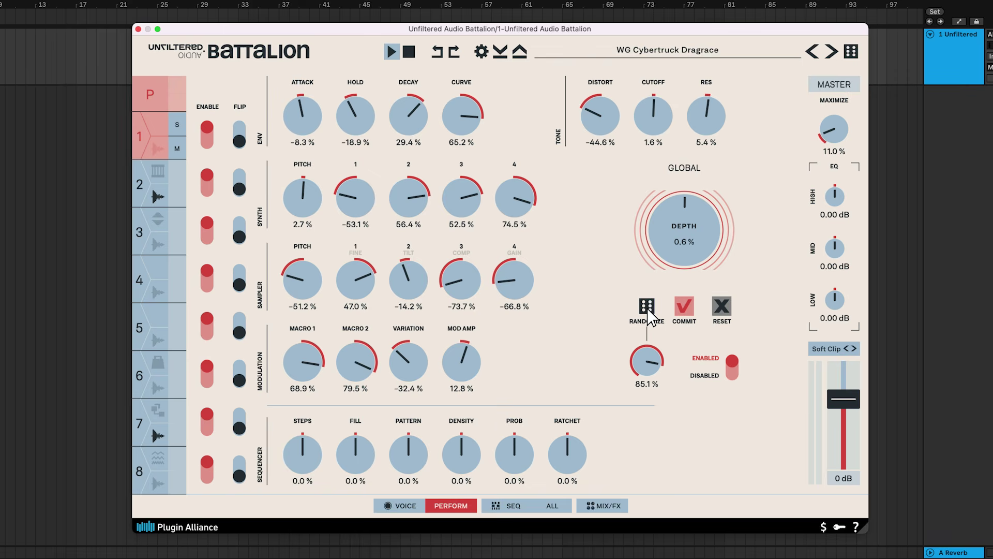
Commit the performance offsets to the voices, checking voice 1's parameters before and after
left_click(406, 507)
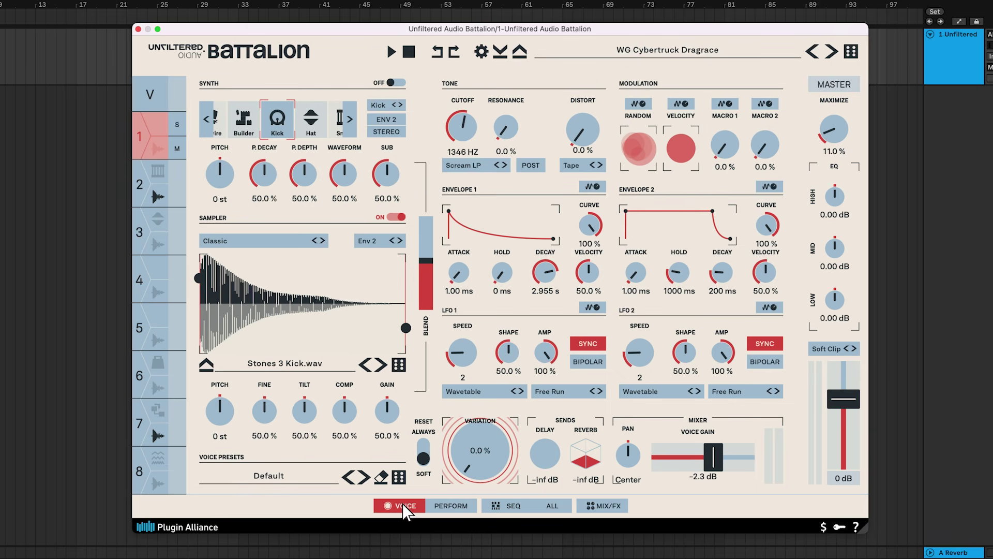
left_click(448, 507)
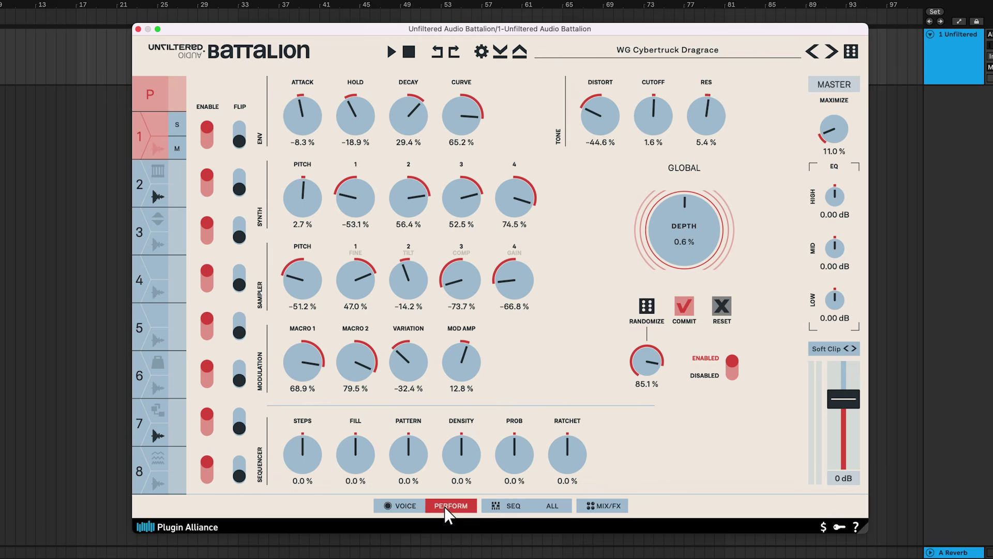
left_click(683, 314)
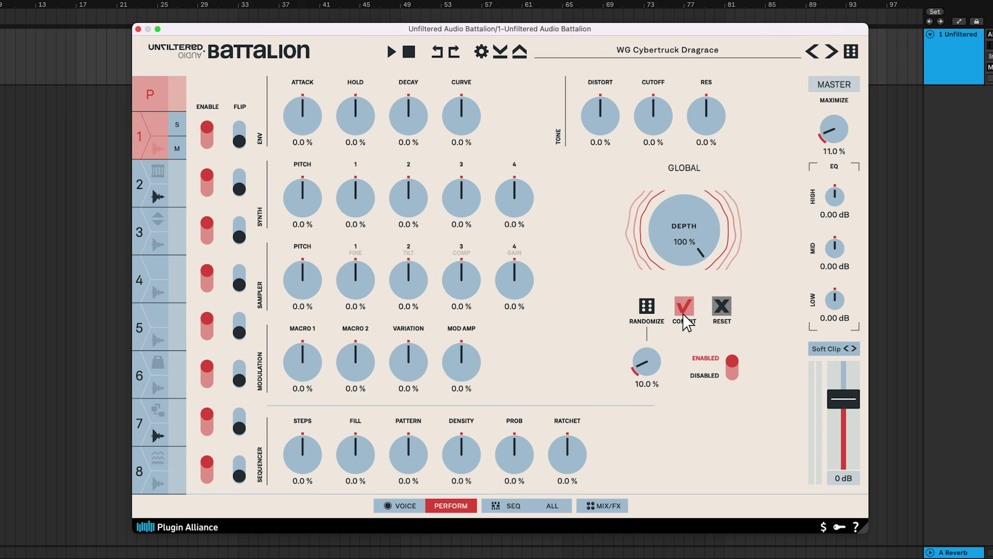
left_click(412, 508)
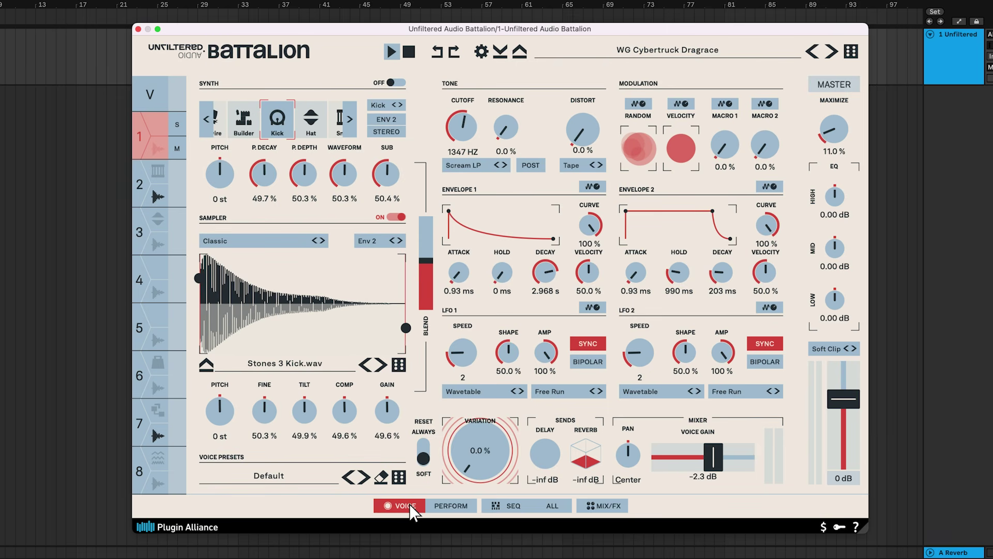
left_click(450, 507)
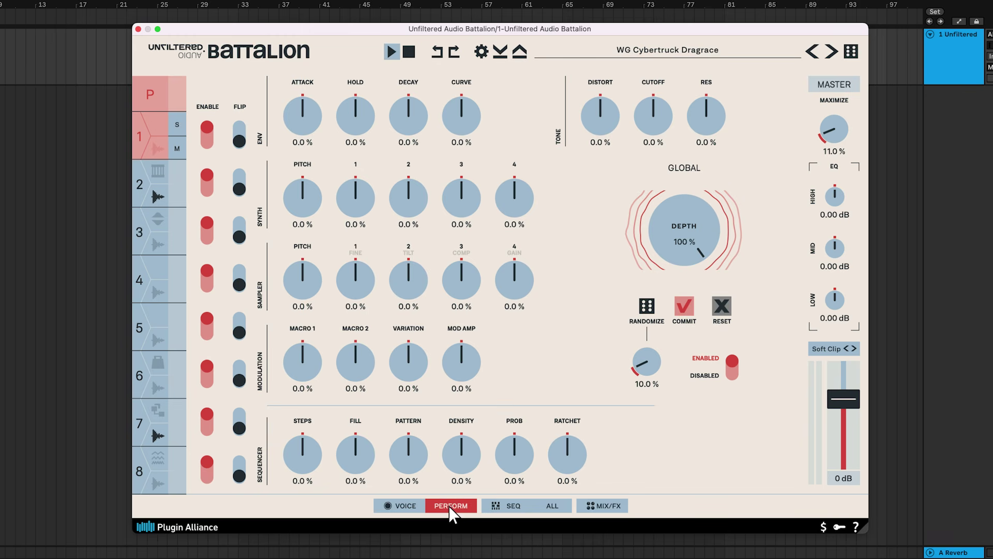
Randomize the performance offsets, reset them, randomize them again and switch the performance controls to Disabled
left_click(650, 308)
left_click(720, 310)
left_click(656, 310)
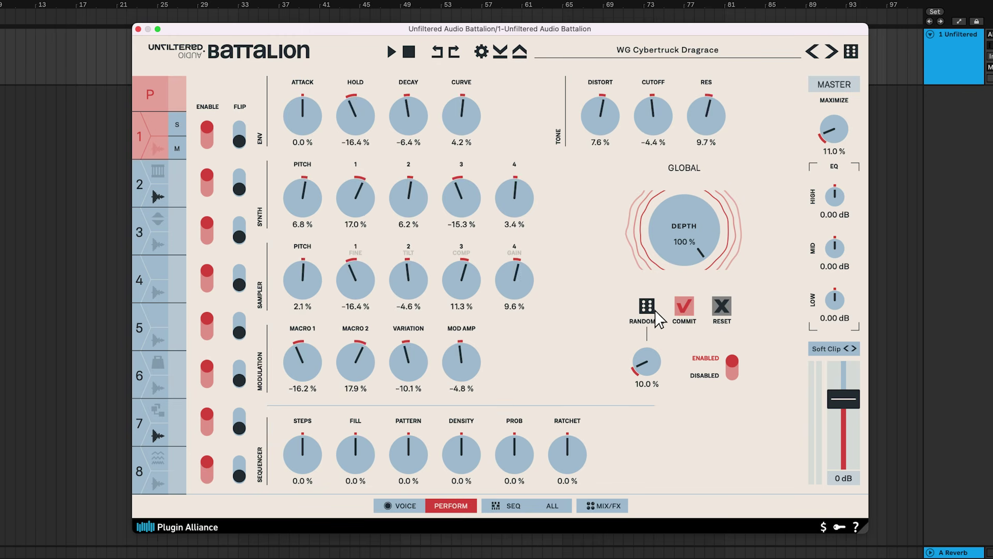
left_click(733, 371)
key("space")
Open voice 1's step sequencer, solo the voice and play its sequence
left_click(512, 506)
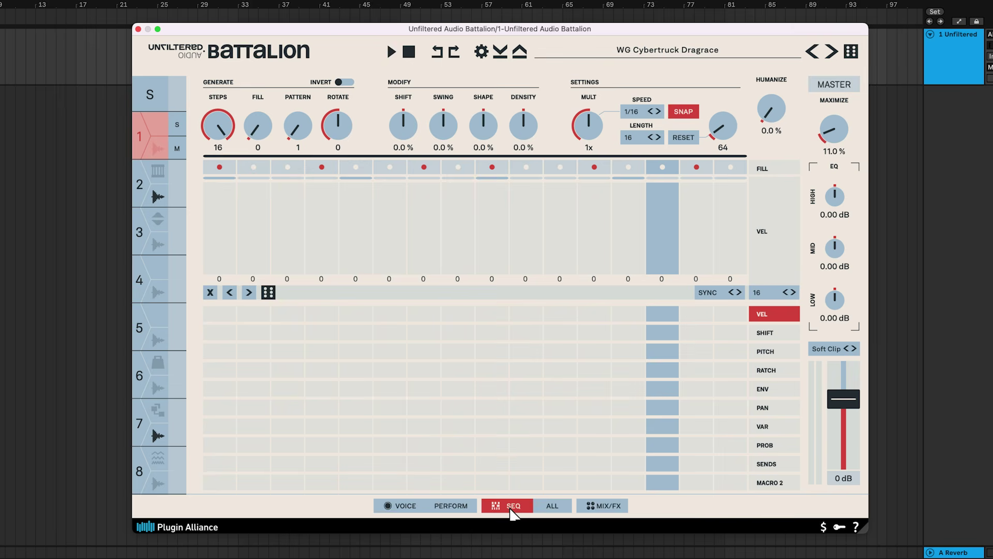
key("space")
left_click(181, 129)
left_click_drag(193, 133, 239, 122)
key("space")
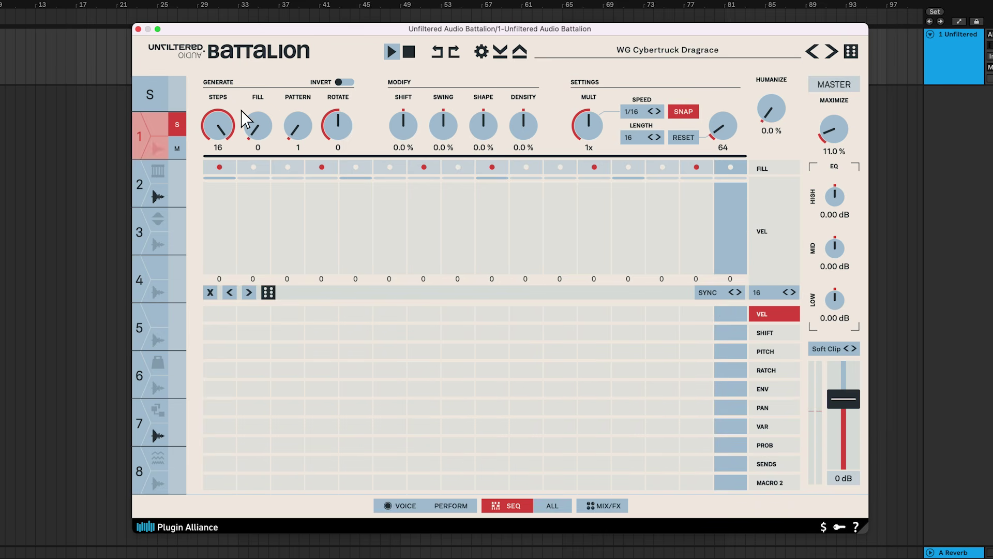
Set the generated fill of voice 1's sequence to 7 and audition it
key("space")
left_click_drag(261, 123, 258, 61)
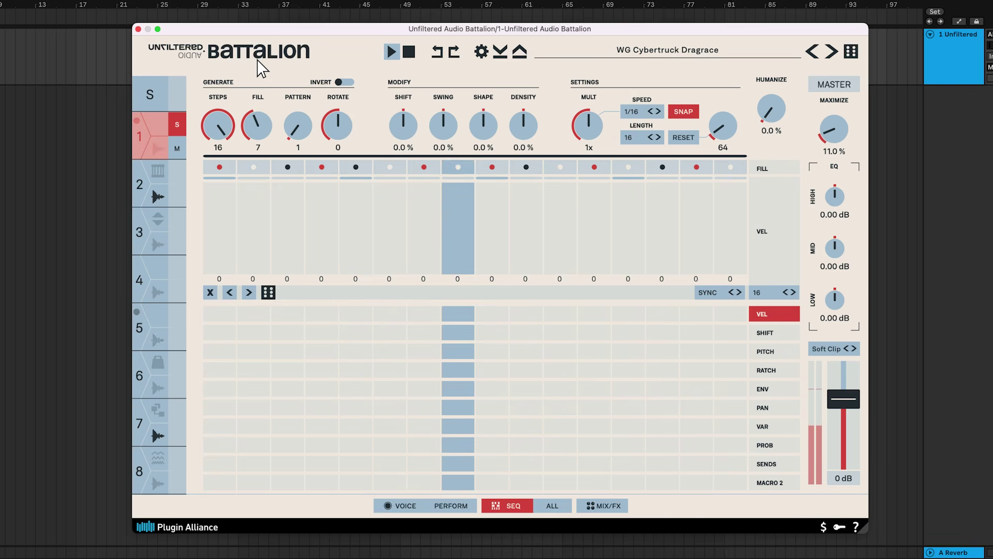
key("space")
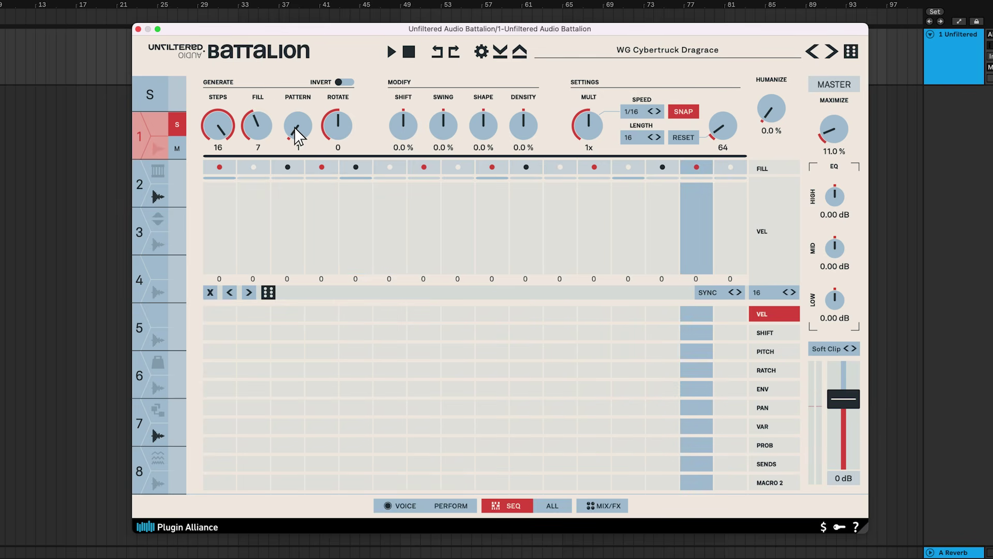
Set the sequence's generated pattern to 192 and its rotation to 5, auditioning each change
left_click_drag(297, 136, 295, 85)
key("space")
key("space")
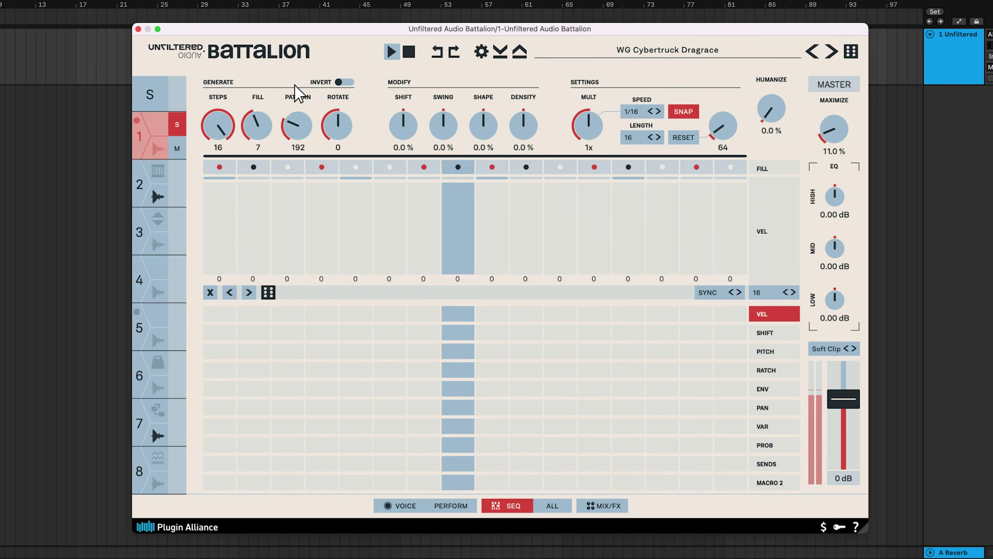
key("space")
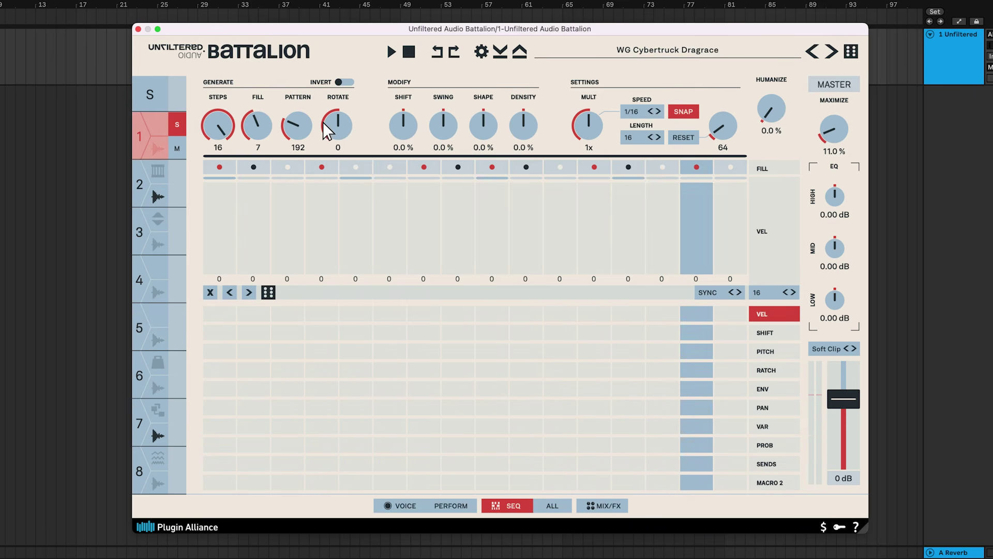
left_click_drag(323, 122, 340, 107)
key("space")
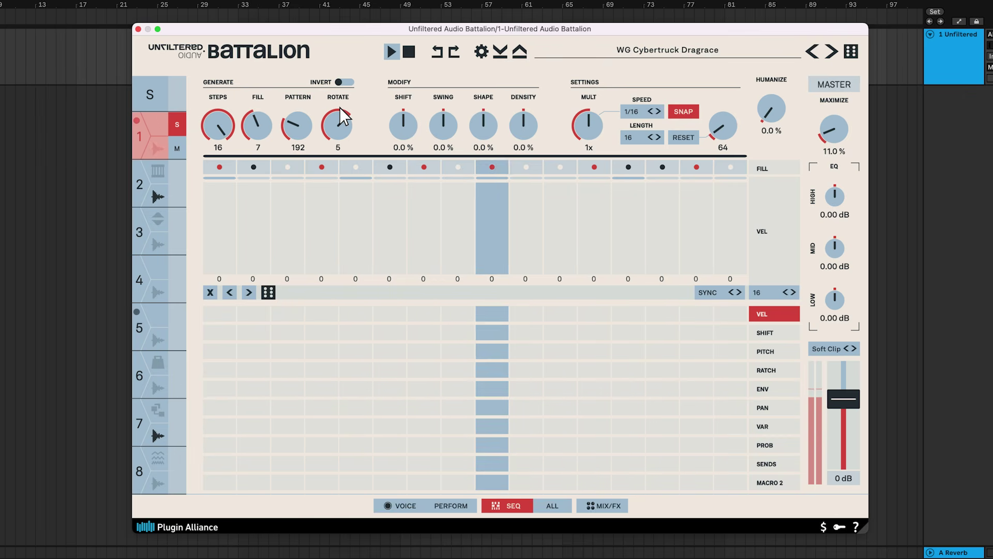
Solo voice 5 and set its sequence shift to -1.8 % and swing to 4.8 %, auditioning the changes
left_click(160, 323)
left_click(177, 316)
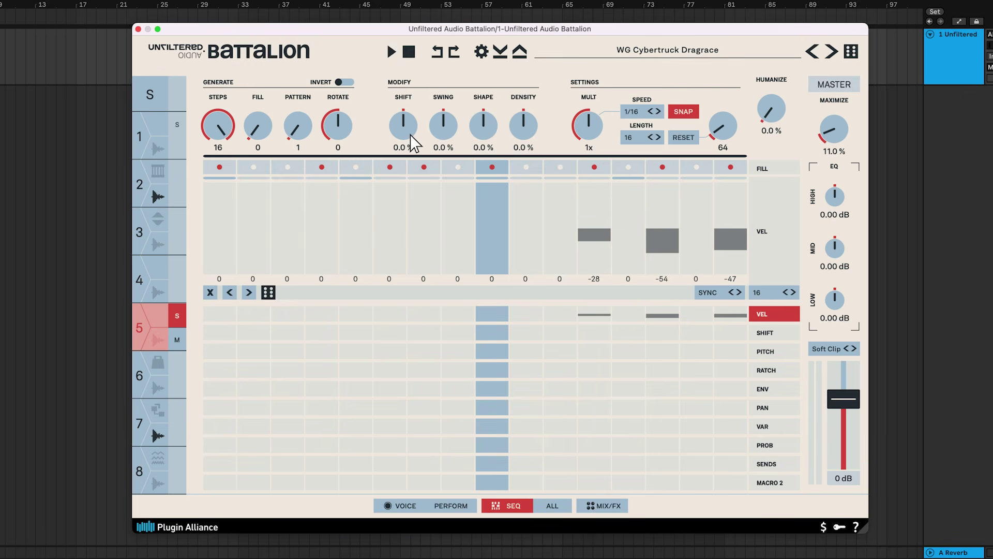
left_click_drag(412, 137, 416, 114)
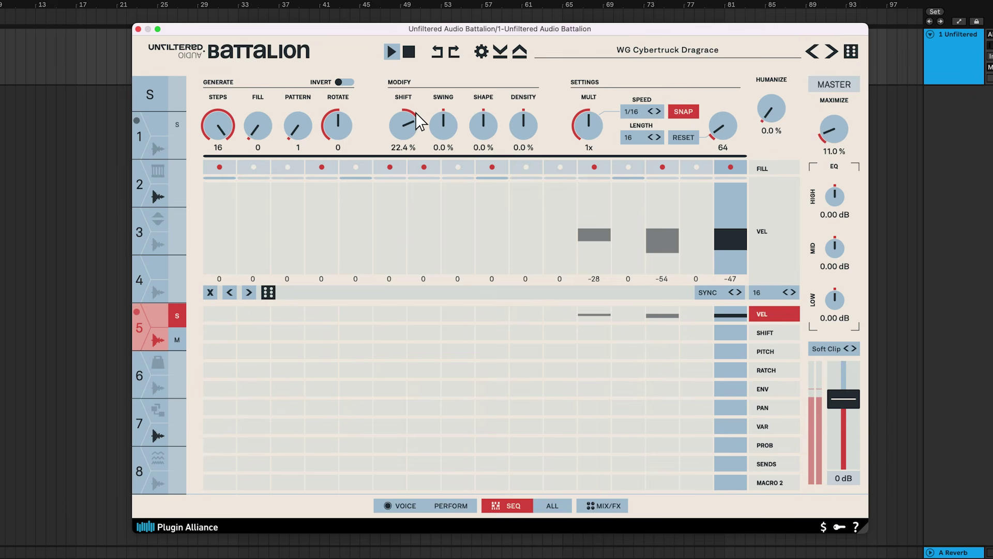
left_click_drag(415, 113, 412, 166)
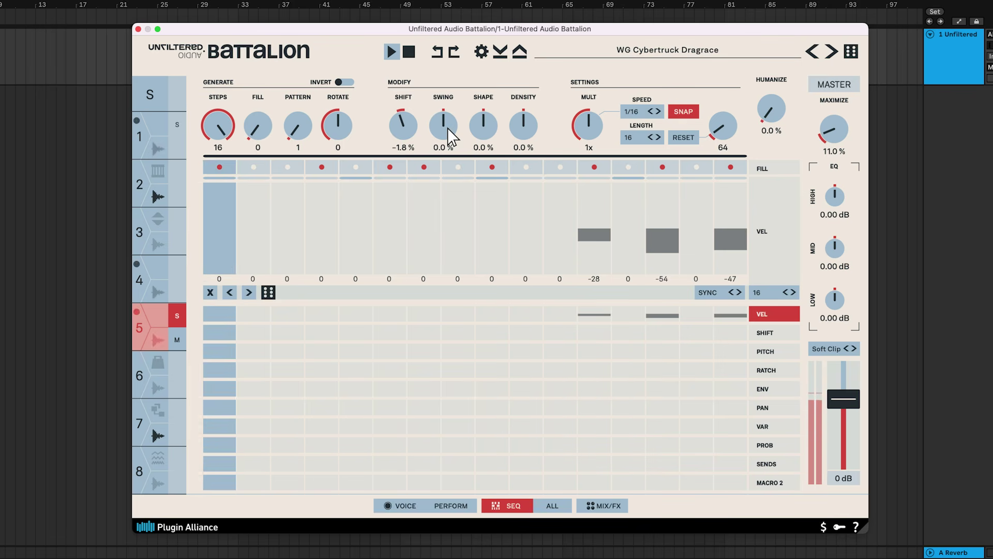
left_click_drag(444, 129, 468, 130)
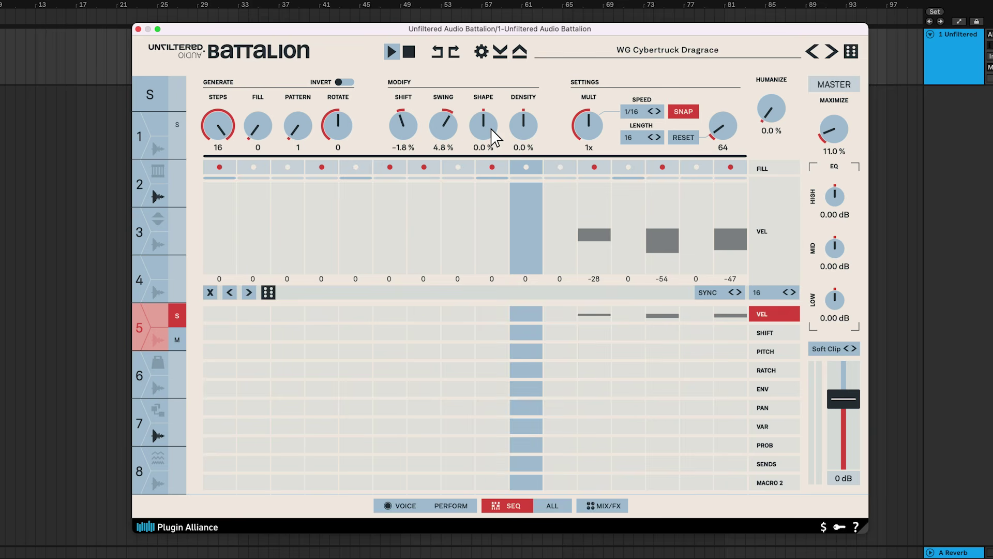
Audition strongly negative and positive shape values on voice 5's sequence, settle on 21.4 % and stop playback
left_click_drag(494, 137, 479, 193)
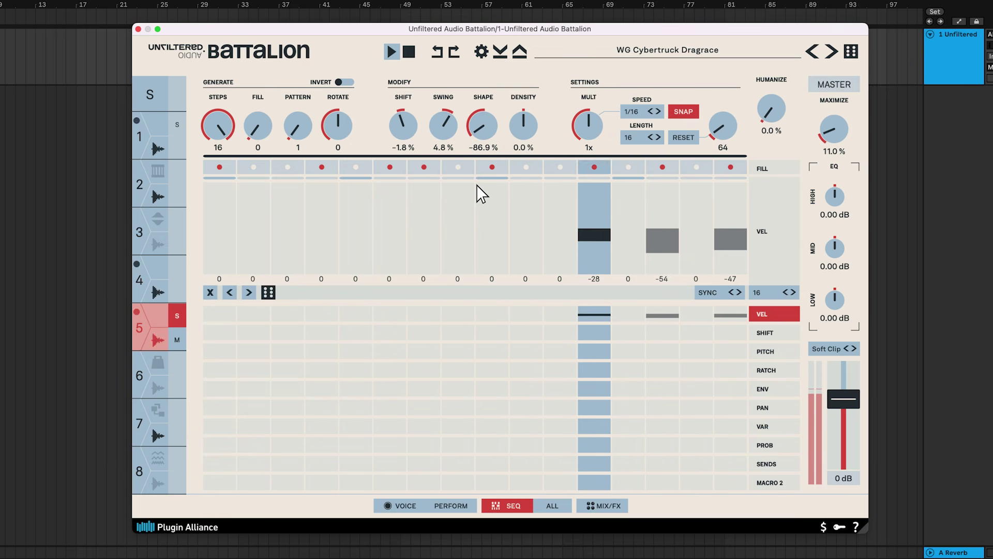
left_click_drag(478, 192, 492, 62)
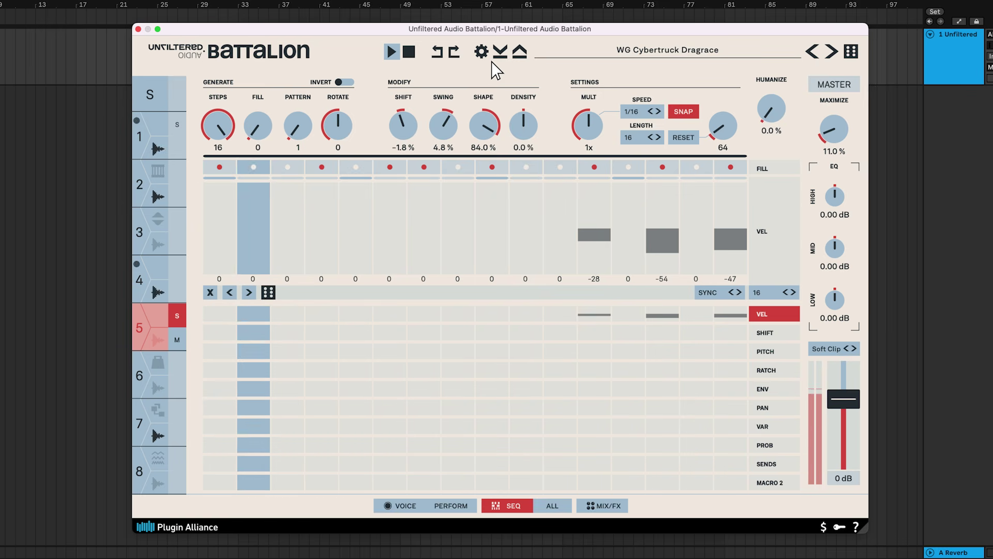
left_click_drag(492, 61, 510, 120)
key("space")
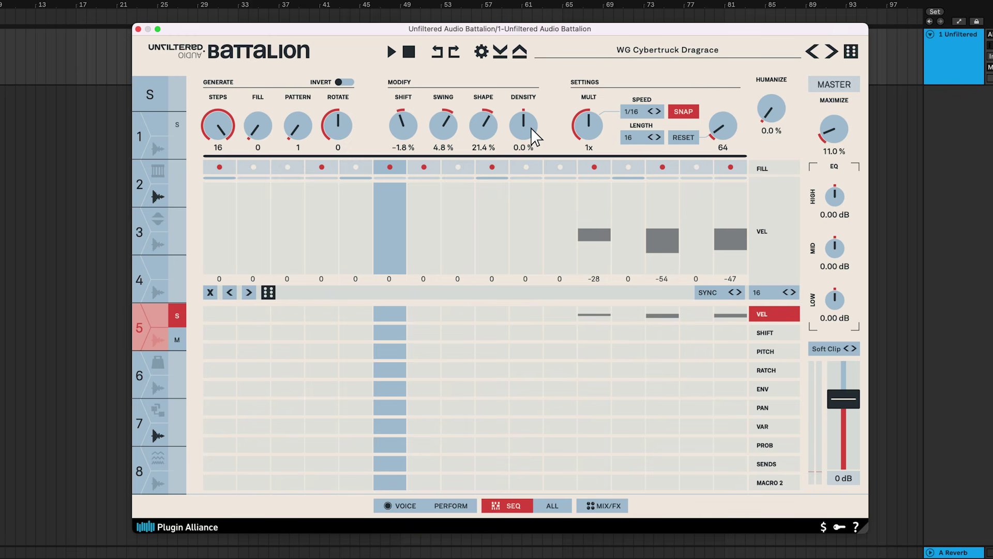
Audition different density amounts on voice 5's sequence and set the density to -60.4 %
key("space")
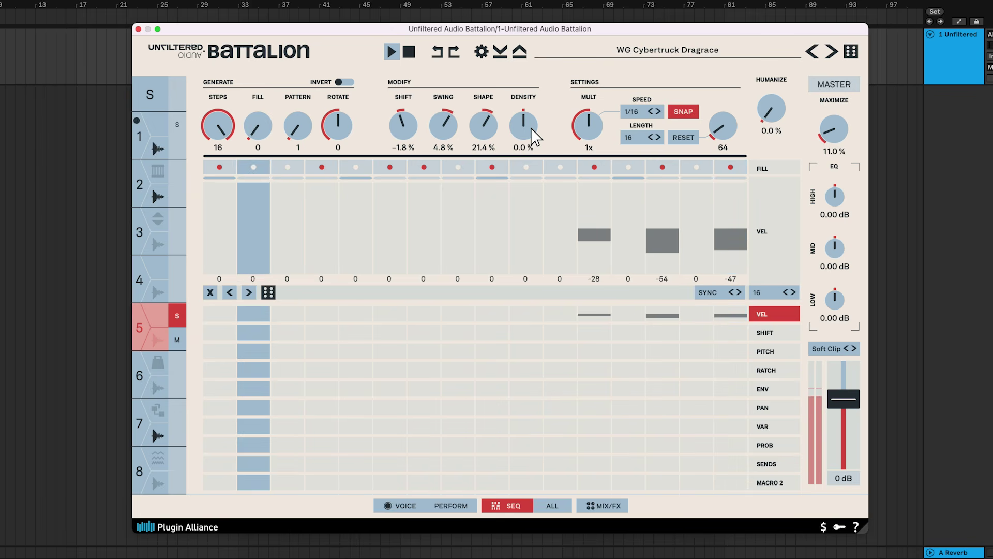
left_click_drag(532, 128, 549, 62)
left_click_drag(536, 114, 534, 179)
key("space")
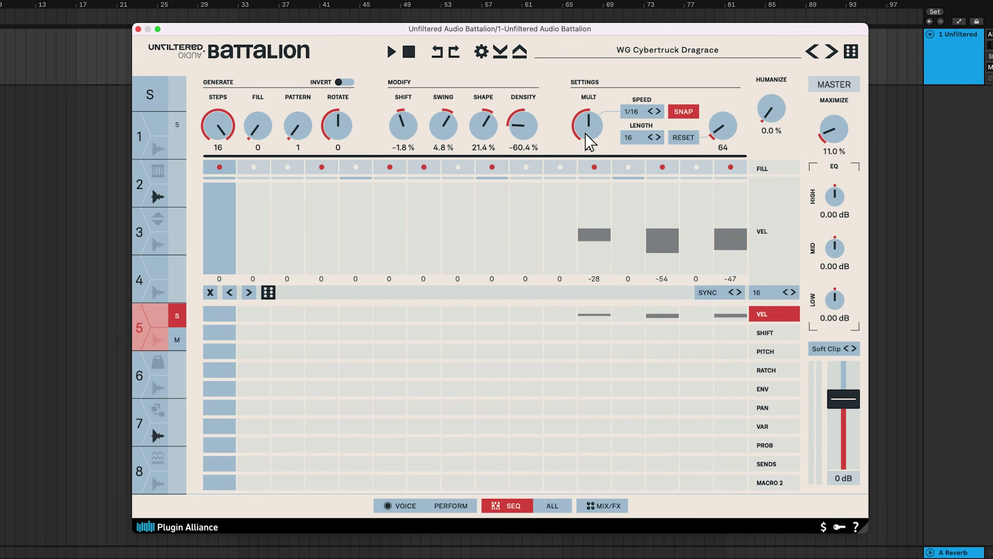
key("space")
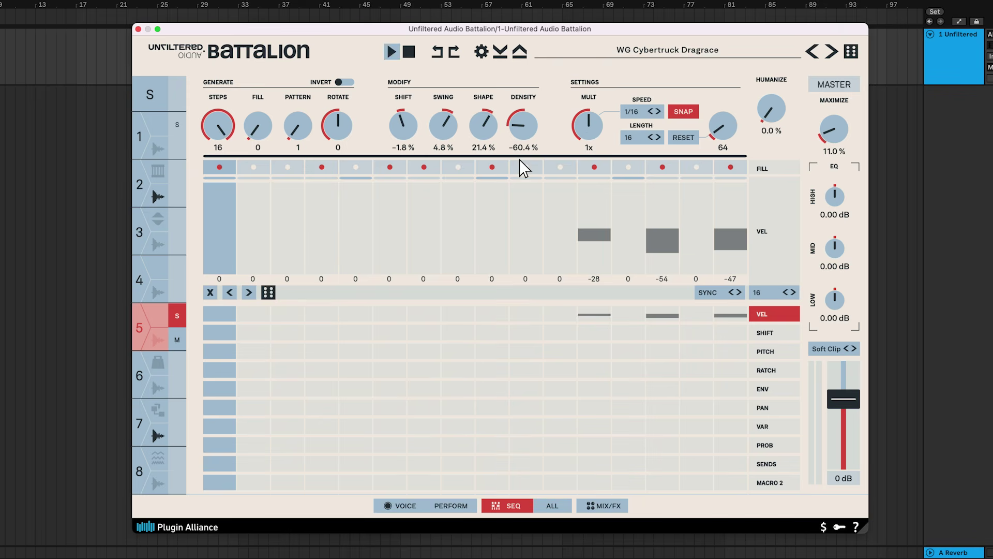
key("space")
Return to voice 1, turn off its solo and set its sequence speed multiplier to /2, auditioning the change
left_click(150, 129)
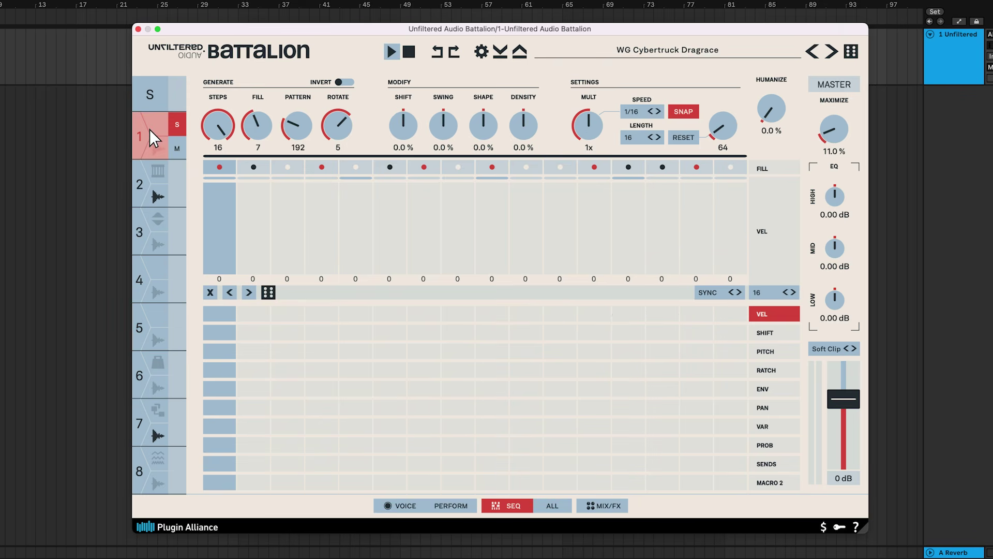
left_click(181, 128)
key("space")
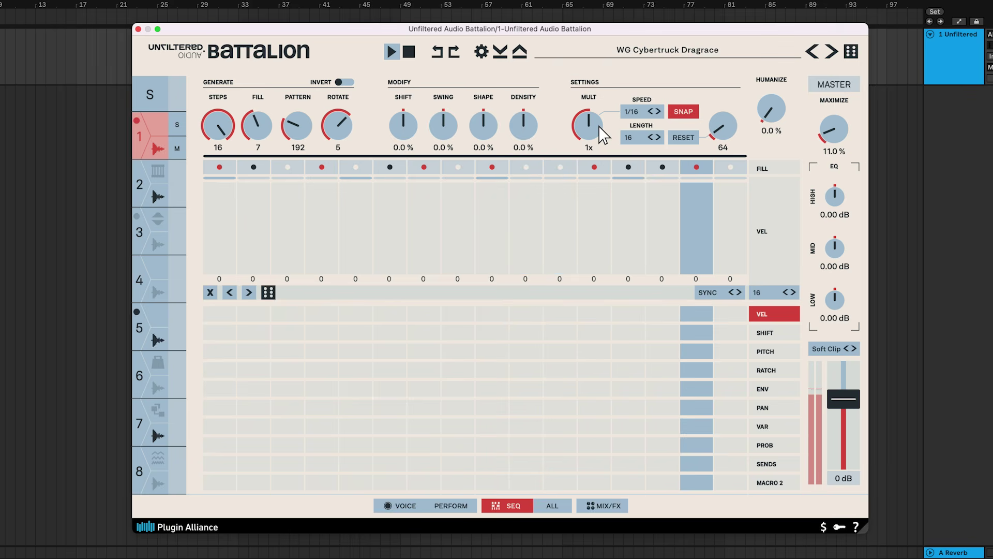
key("space")
key("space")
left_click_drag(599, 130, 597, 132)
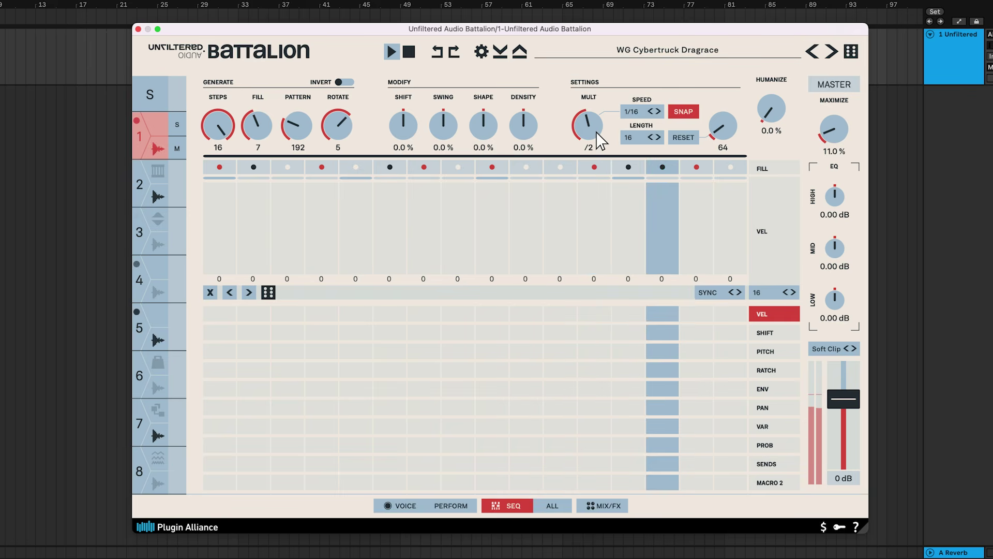
key("space")
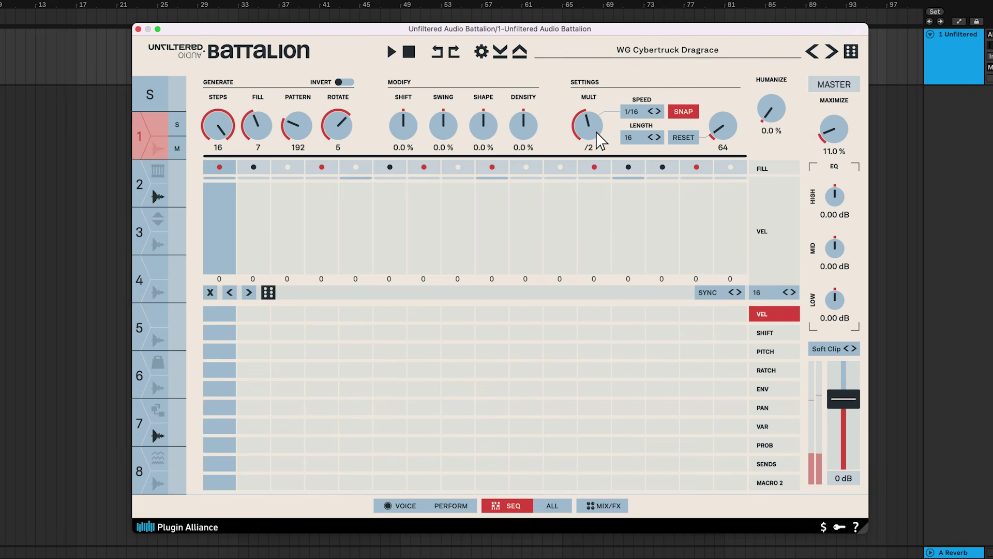
Audition voice 1's sequence at speeds of 1/4 and 1/2, and set the speed to 1/8
left_click(640, 115)
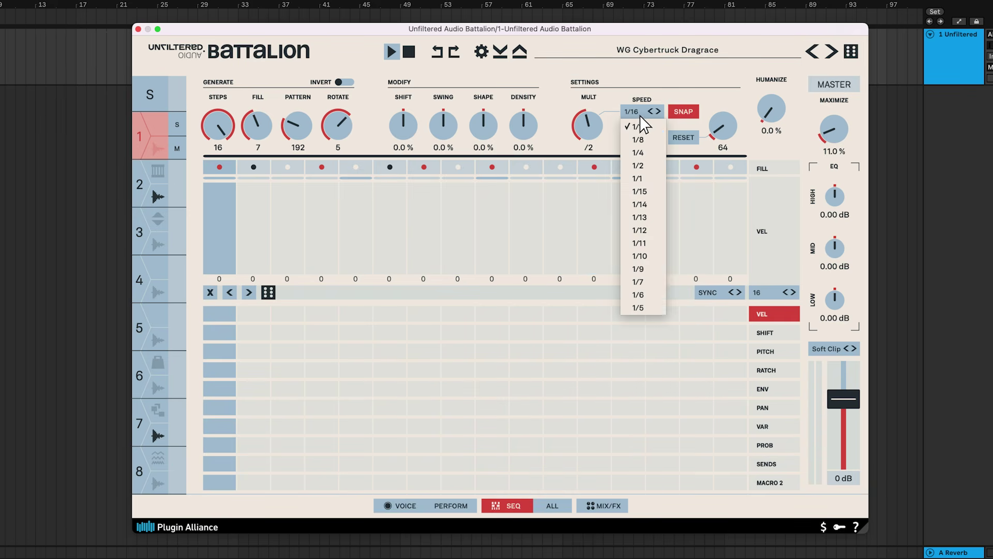
left_click(649, 162)
key("space")
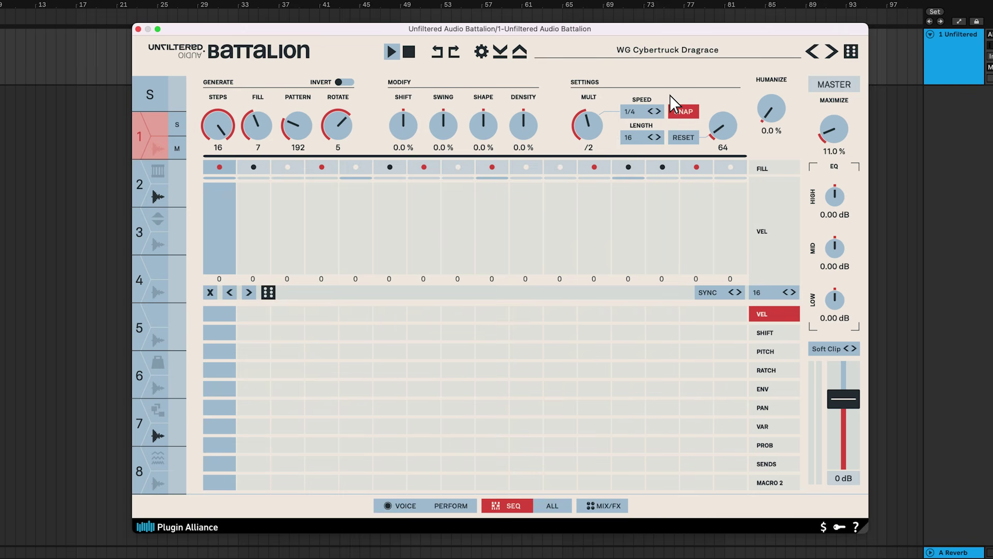
key("space")
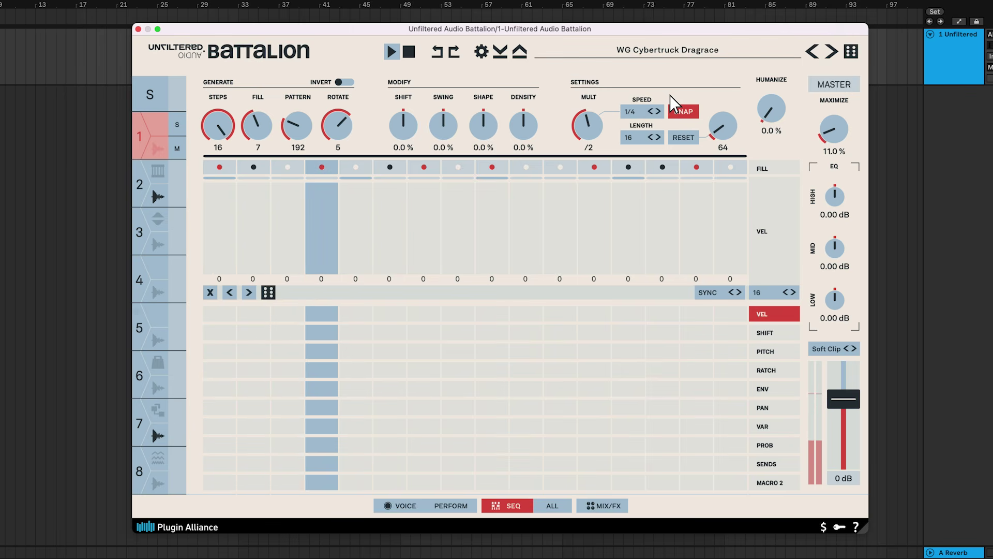
key("space")
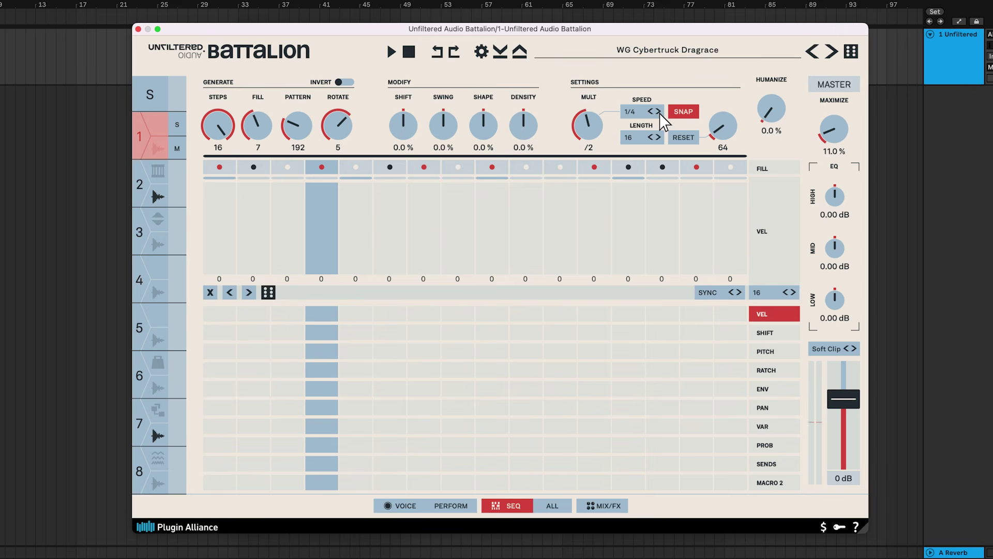
key("space")
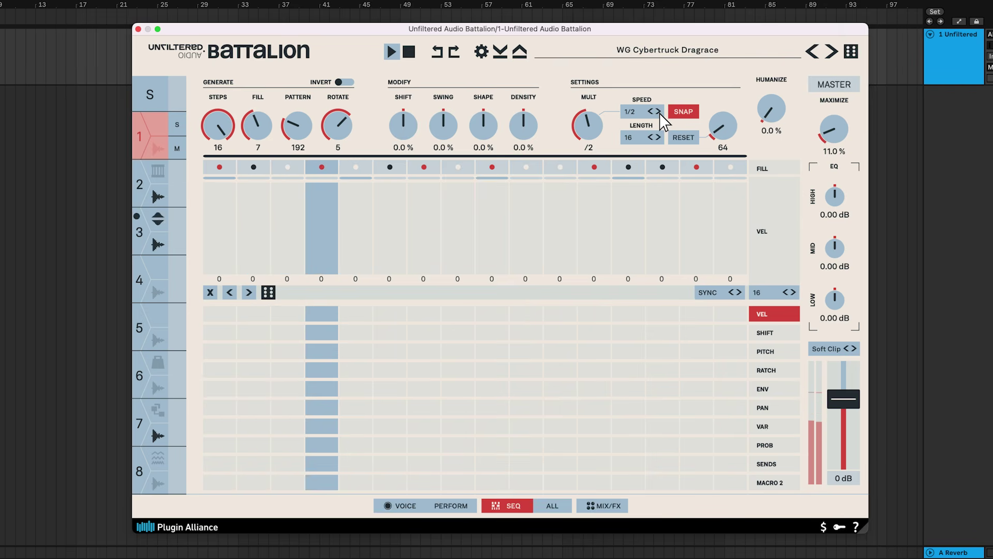
left_click(659, 112)
left_click(659, 112)
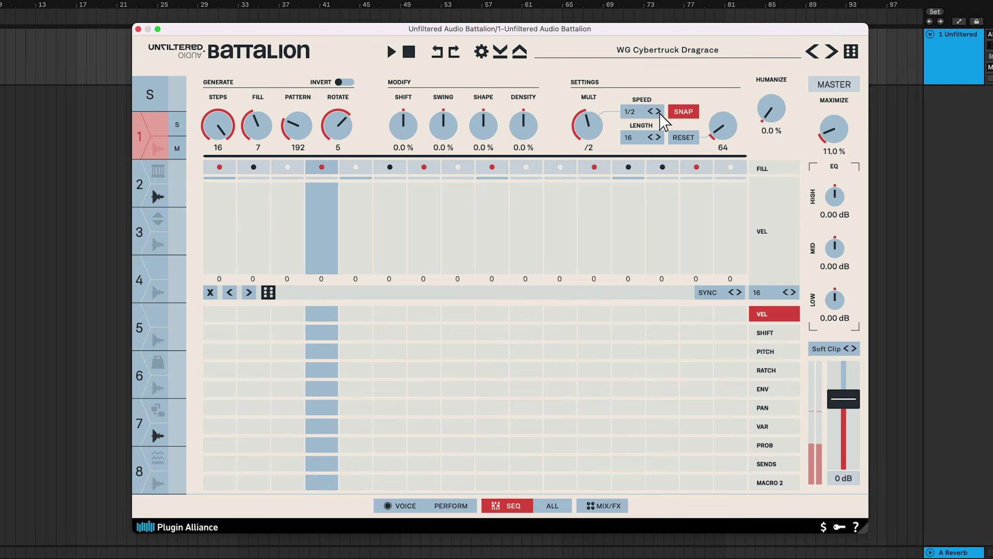
Try sequence lengths of 8 and 64 steps for voice 1, and return the length to 16
left_click(639, 139)
key("space")
left_click(424, 167)
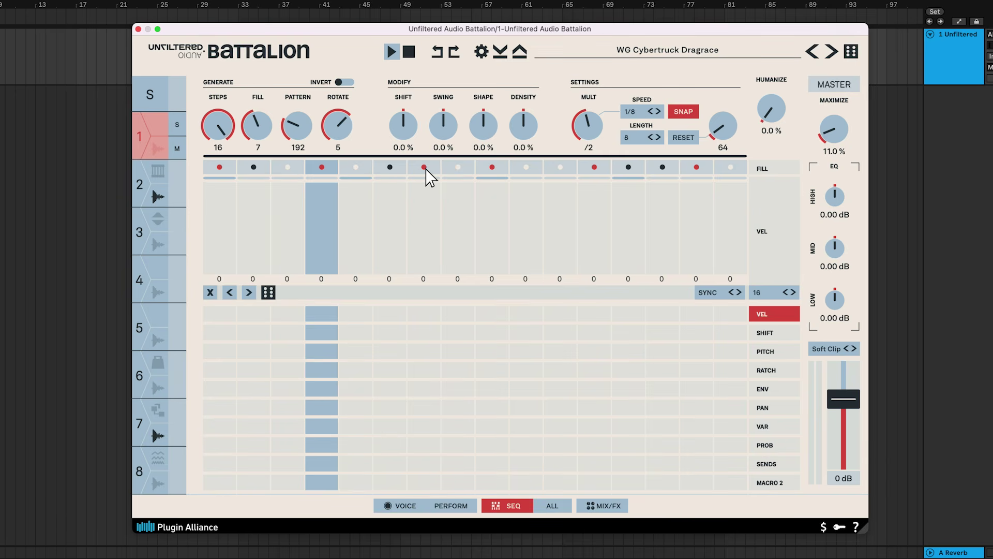
left_click(640, 138)
scroll(642, 137, "down", 5)
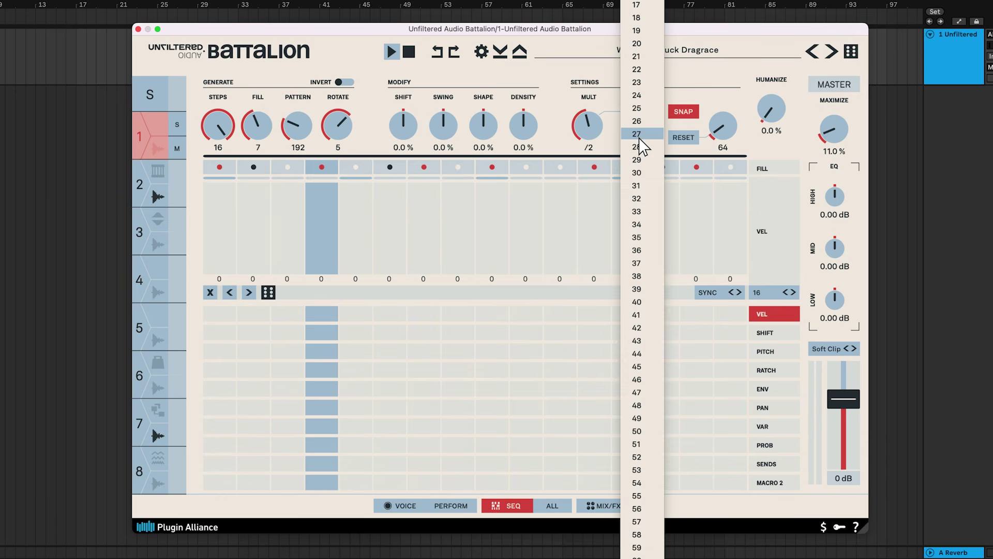
left_click(636, 437)
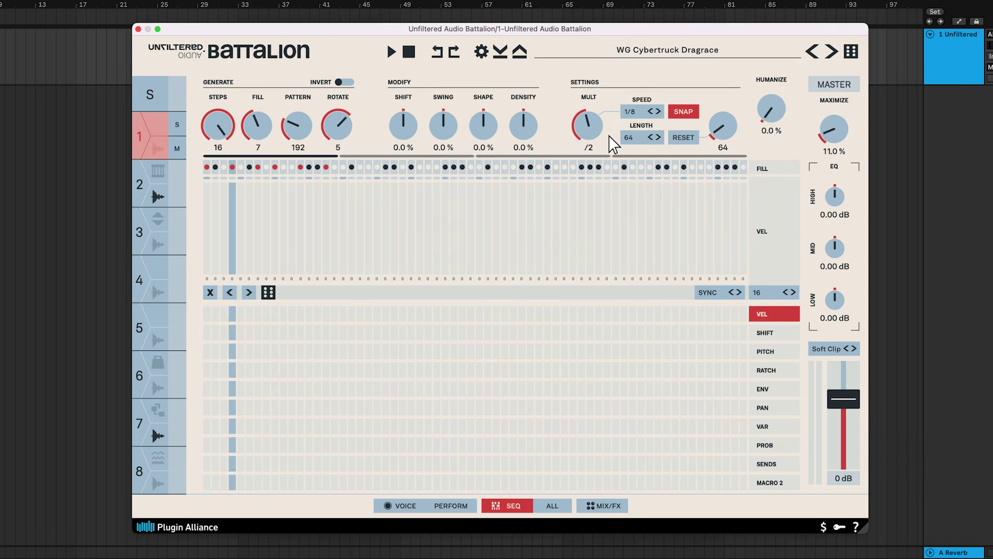
left_click(632, 140)
scroll(634, 145, "up", 10)
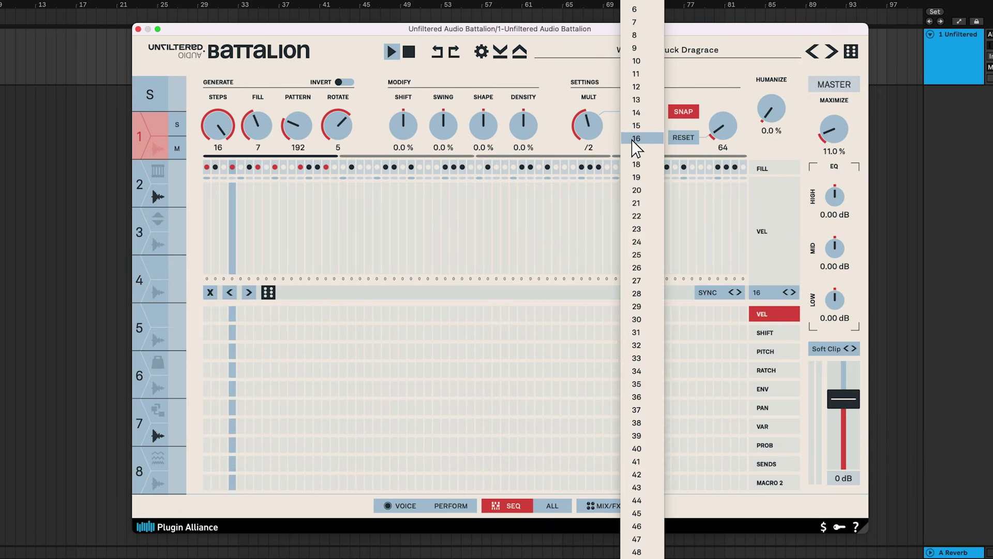
left_click(635, 139)
Reduce voice 1's generated pattern to 8 steps
left_click(687, 117)
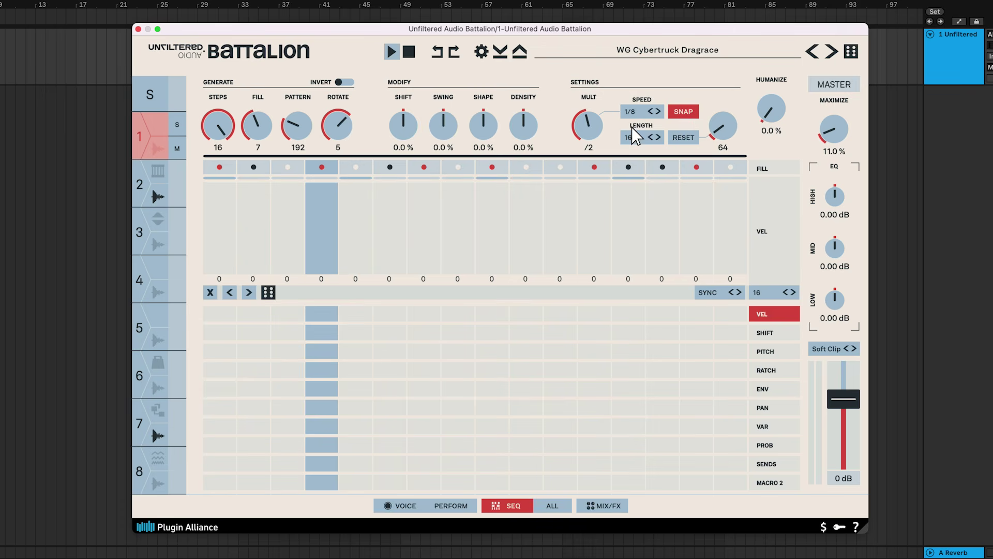
left_click_drag(222, 136, 224, 229)
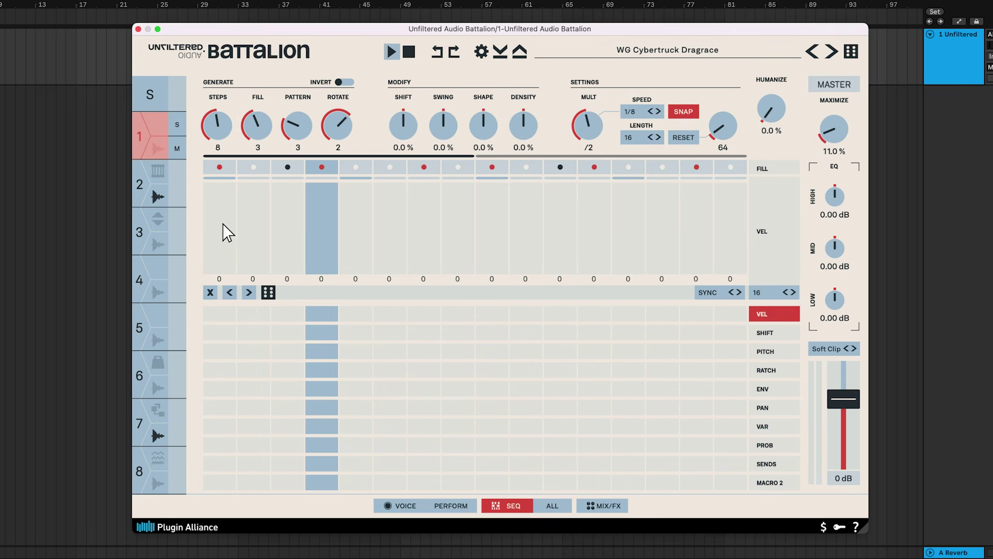
key("space")
Try longer snapped sequence lengths, restore the length to 16 and set the sequence reset value to 4
left_click(658, 138)
left_click(658, 138)
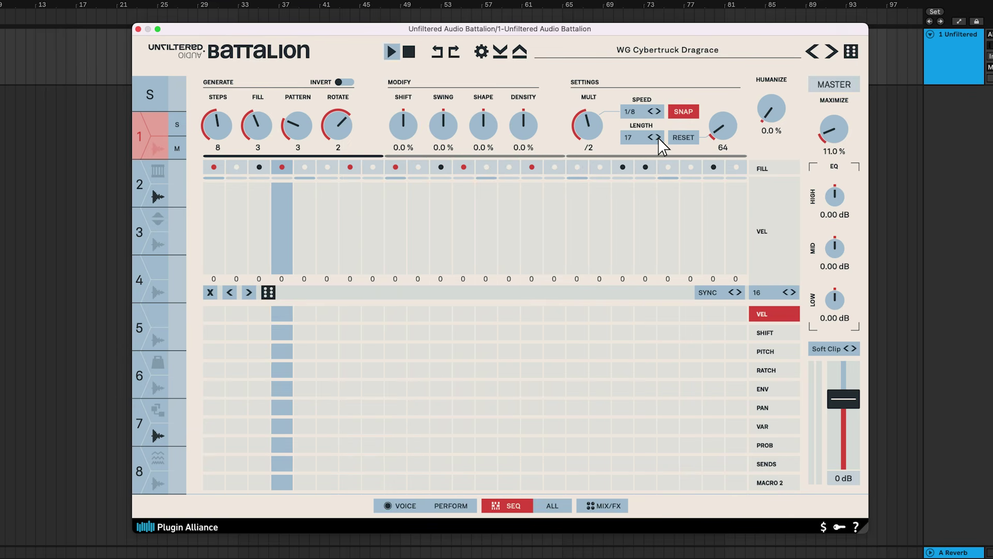
left_click(658, 137)
left_click(658, 138)
left_click(658, 138)
left_click(683, 139)
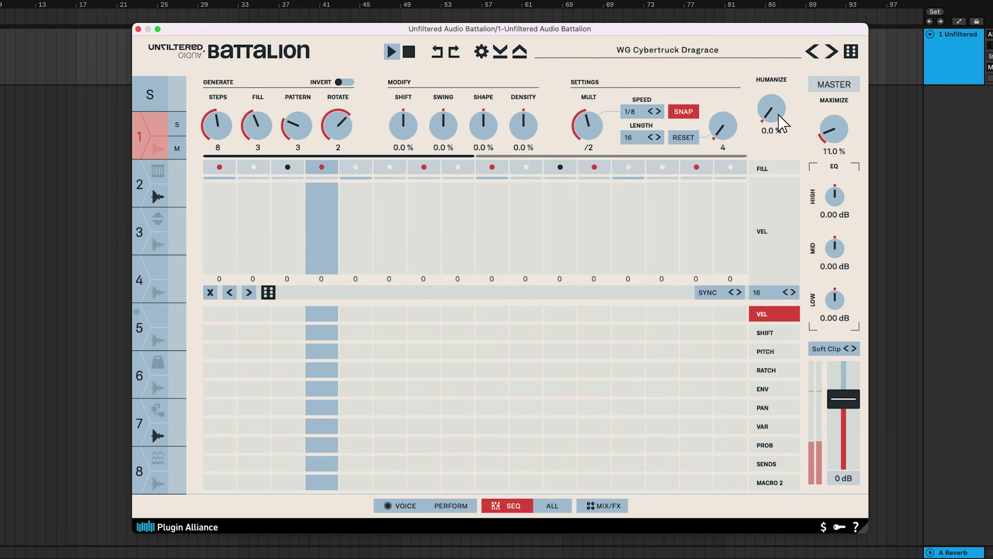
Audition higher humanize amounts up to 100 % on the playing sequence and settle on 26.6 %
left_click_drag(781, 122, 778, 24)
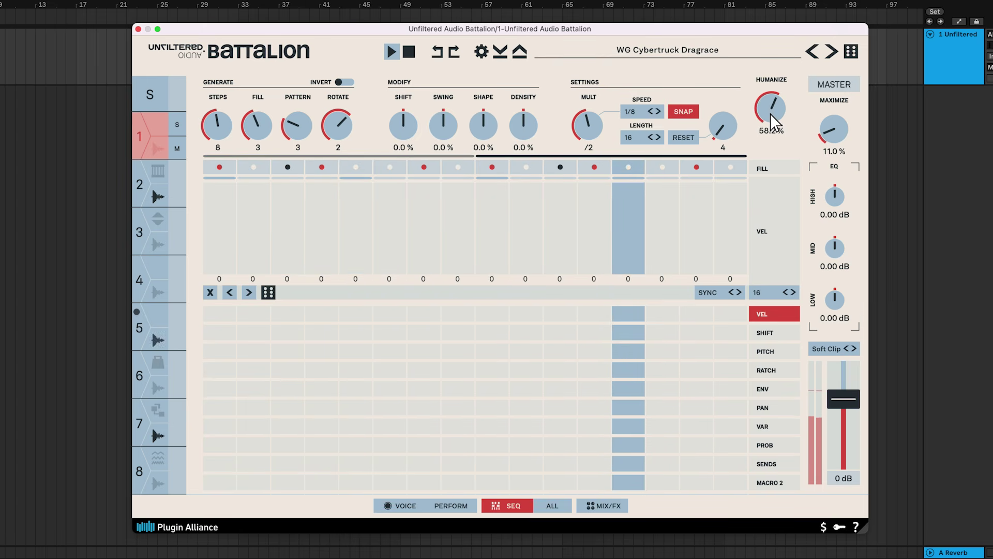
left_click_drag(772, 115, 771, 41)
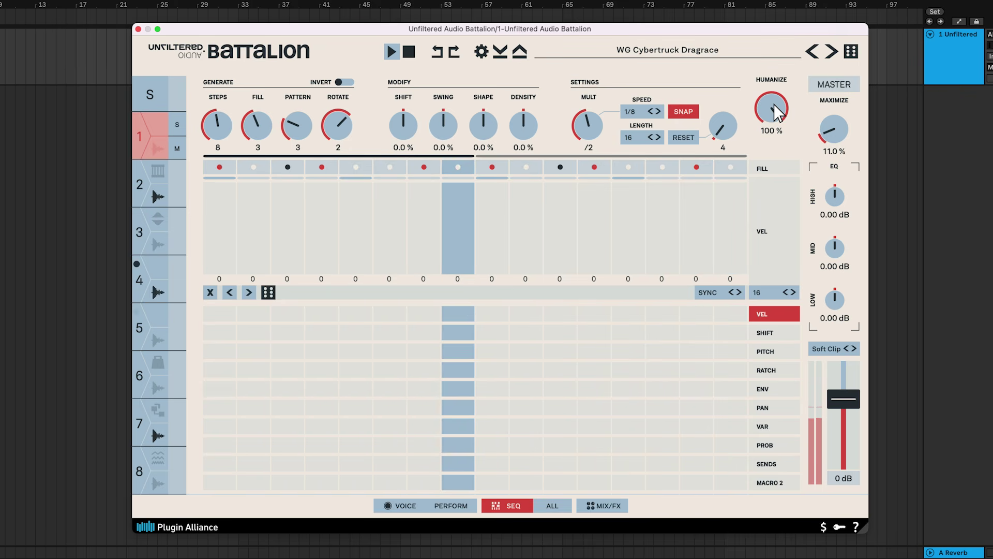
left_click_drag(776, 108, 774, 224)
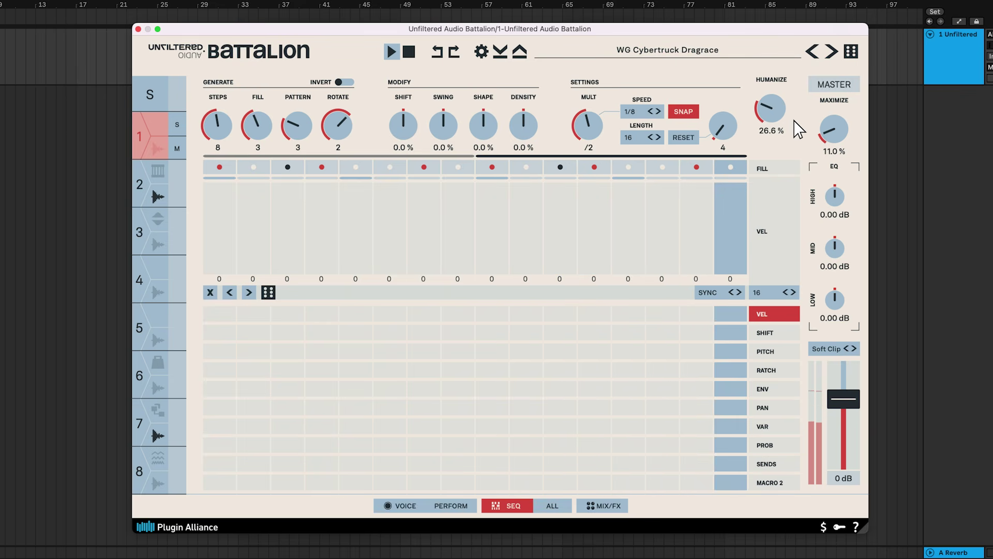
Draw a pitch curve across voice 1's 16 steps, dipping to -4 at the start and peaking at 11
left_click(776, 354)
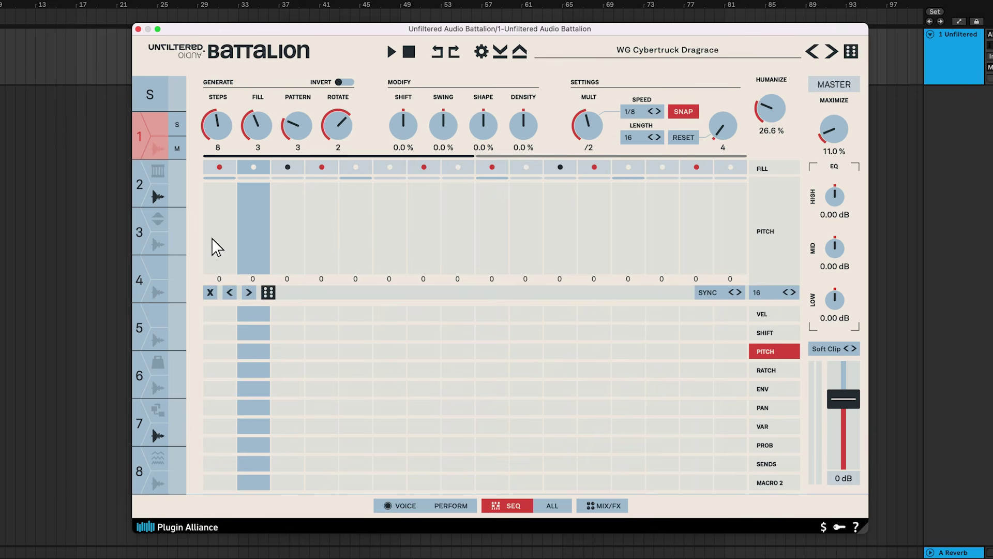
mouse_move(212, 239)
left_mouse_down()
mouse_move(566, 212)
mouse_move(744, 241)
left_mouse_up()
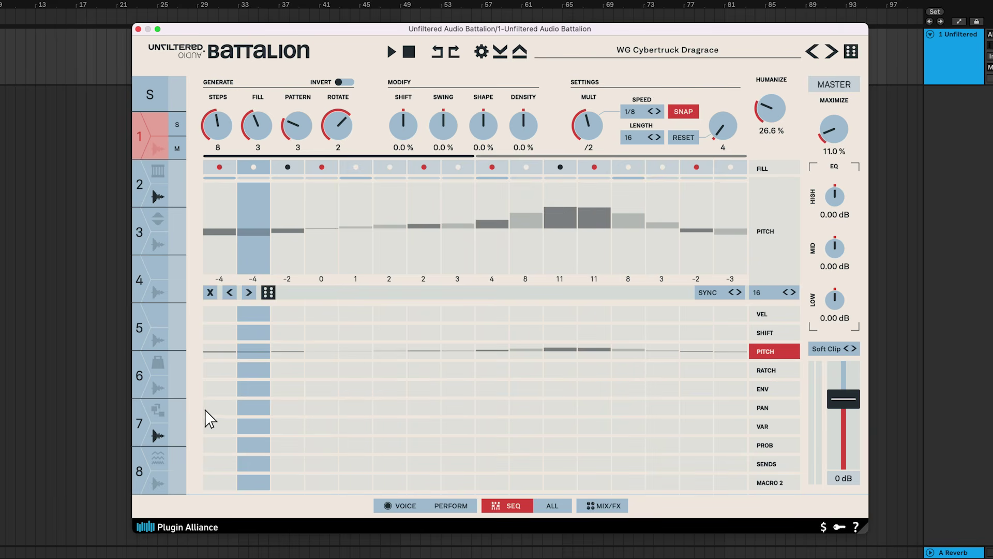
Draw varying pan values between -100 and 100 across voice 1's 16 steps and randomize them
mouse_move(205, 410)
left_mouse_down()
mouse_move(490, 402)
mouse_move(651, 419)
mouse_move(745, 410)
left_mouse_up()
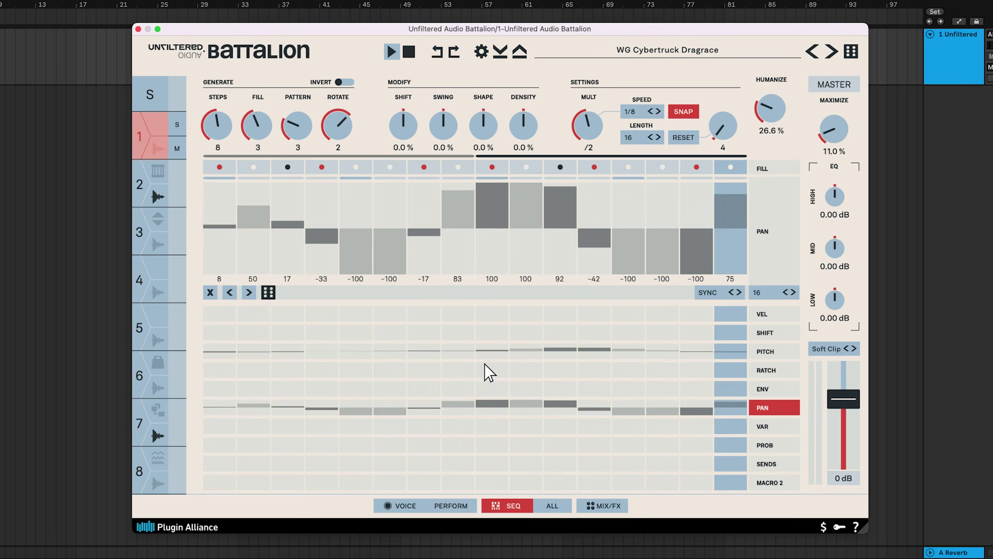
left_click(267, 294)
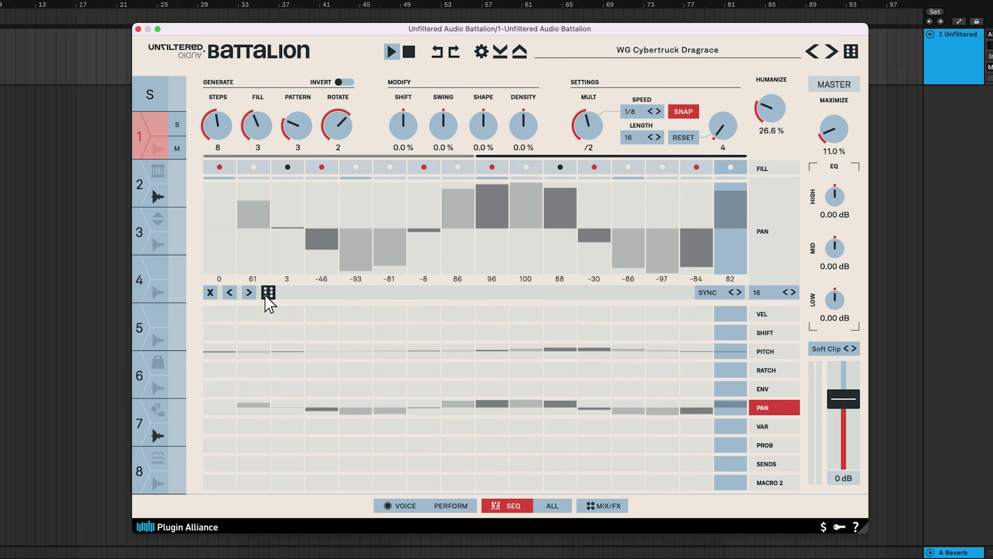
Clear all pan values from voice 1's lane and set the lane's playback mode to FREE
left_click(229, 293)
left_click(211, 294)
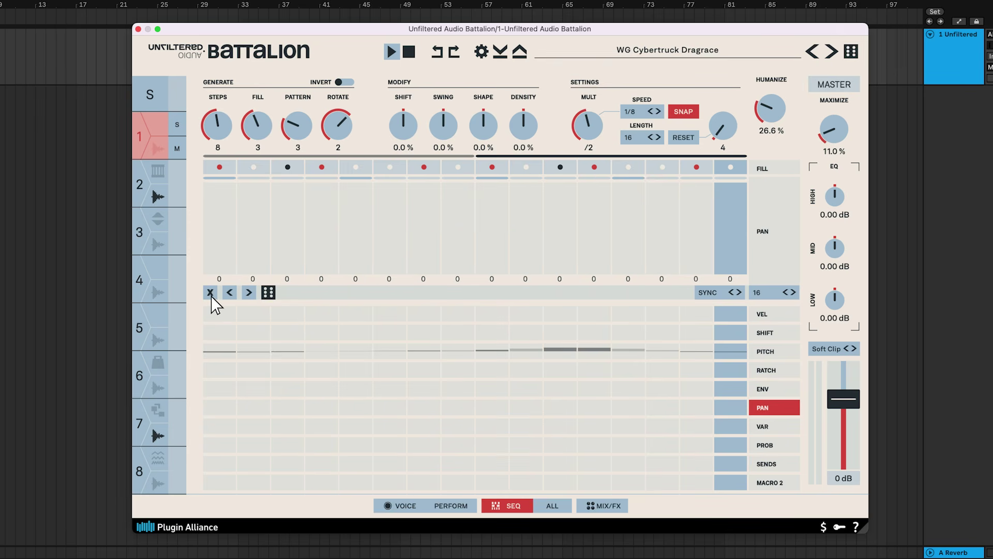
left_click(716, 294)
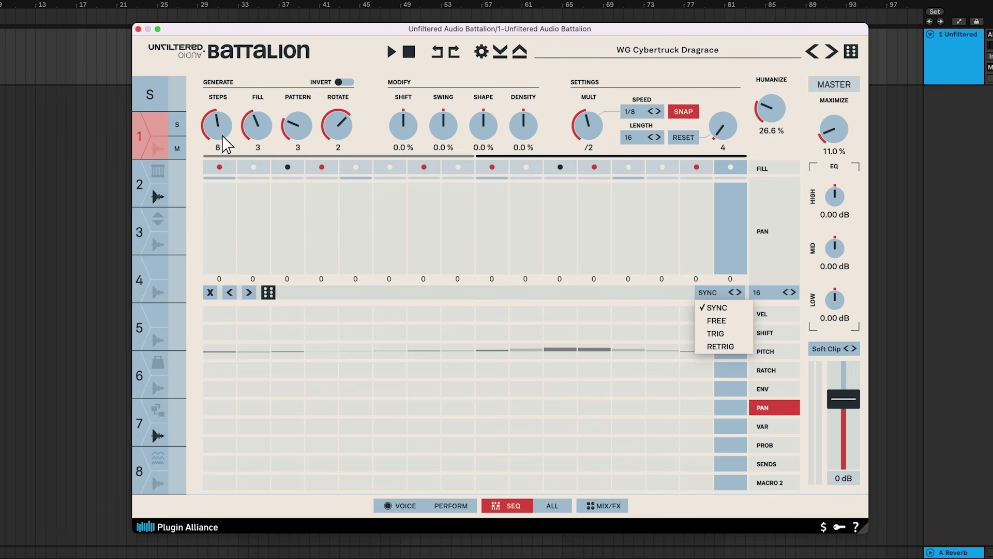
key("space")
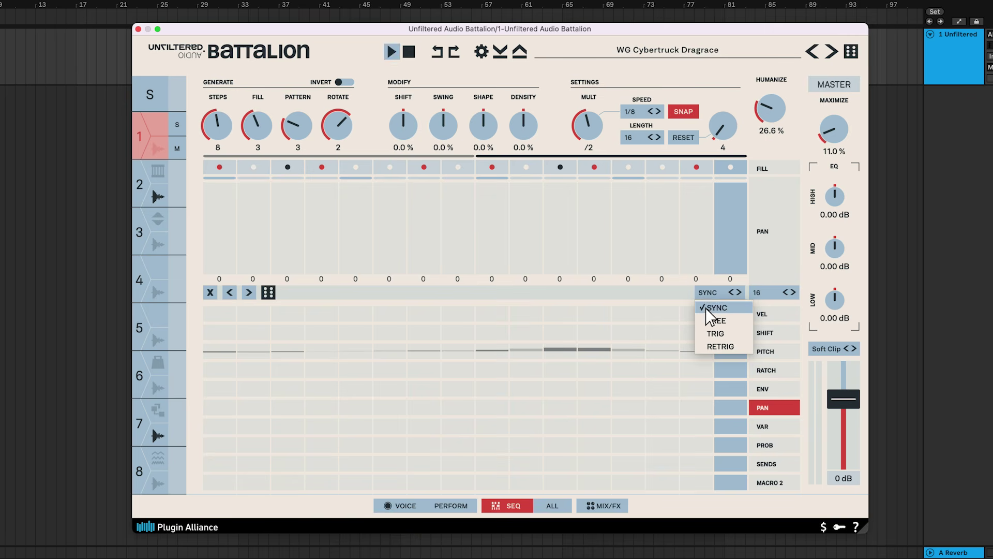
left_click(734, 321)
key("space")
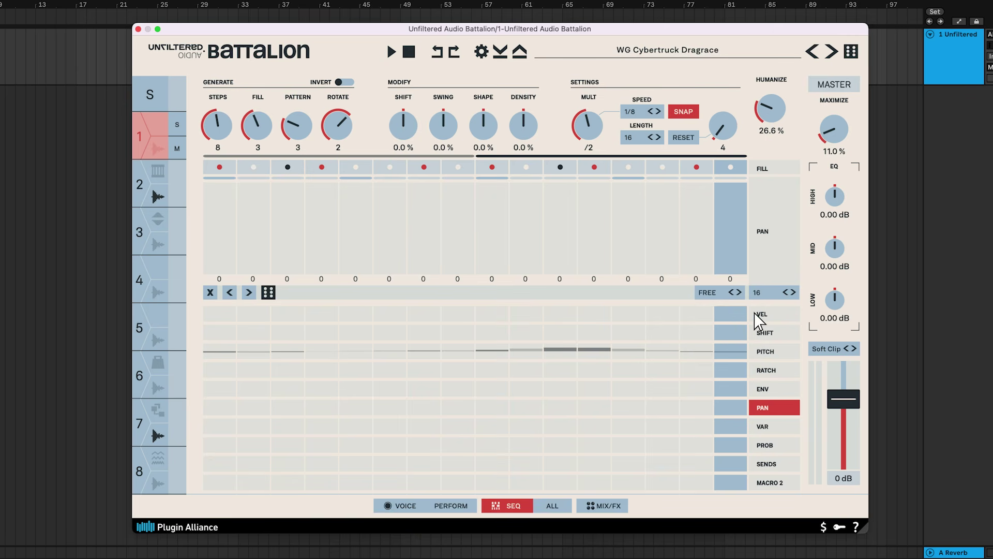
Shorten voice 1's pan lane to 10 steps during playback and return the lane to SYNC mode
left_click(786, 293)
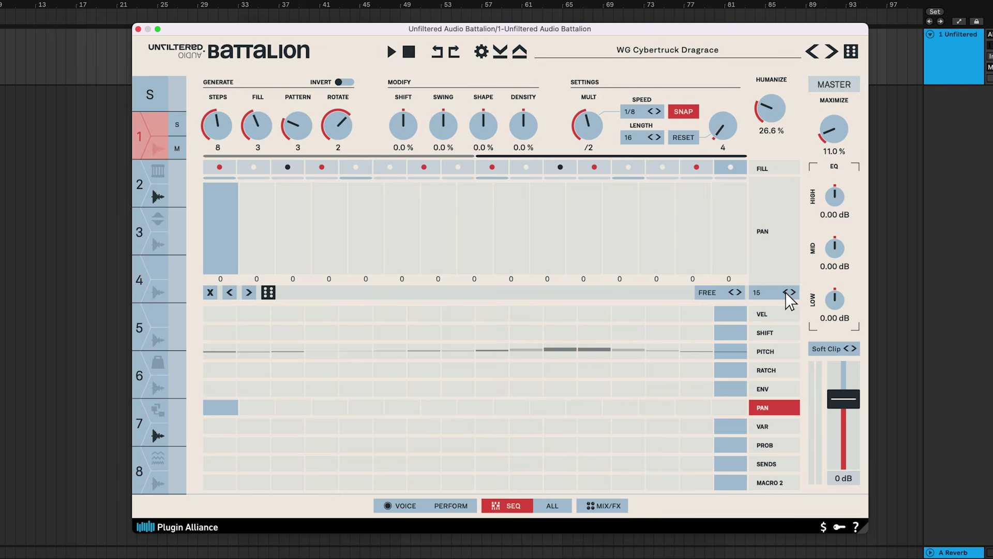
left_click(786, 293)
key("space")
left_click(786, 293)
left_click(786, 293)
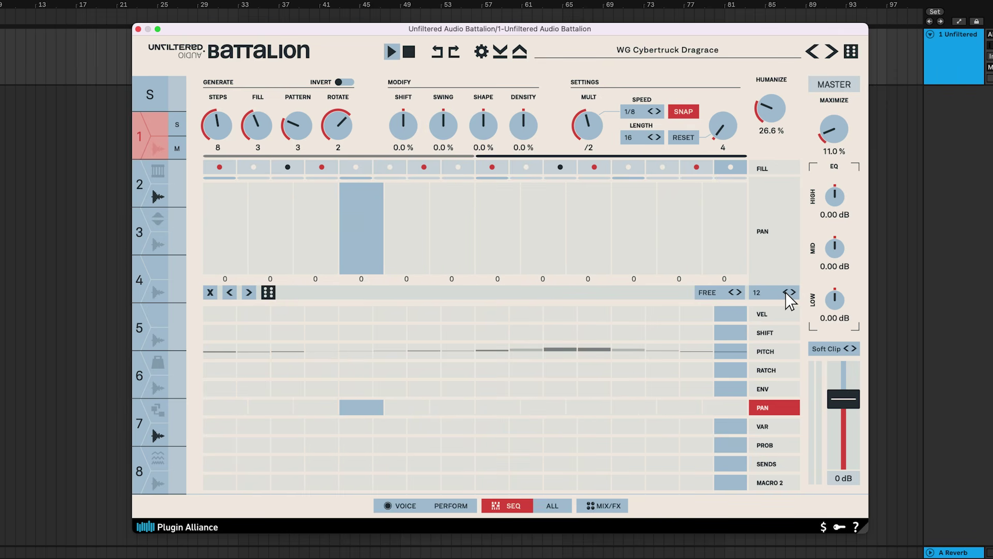
left_click(785, 293)
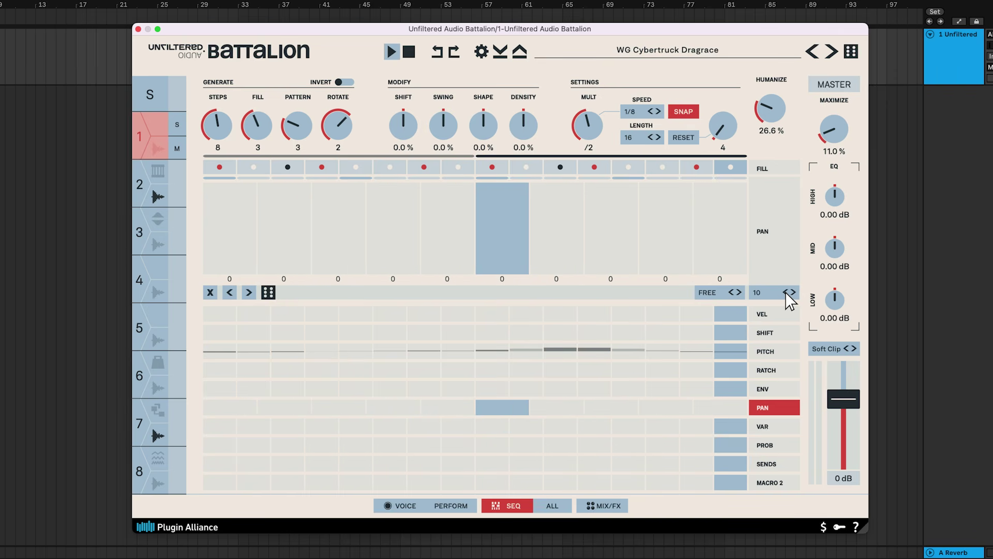
left_click(732, 291)
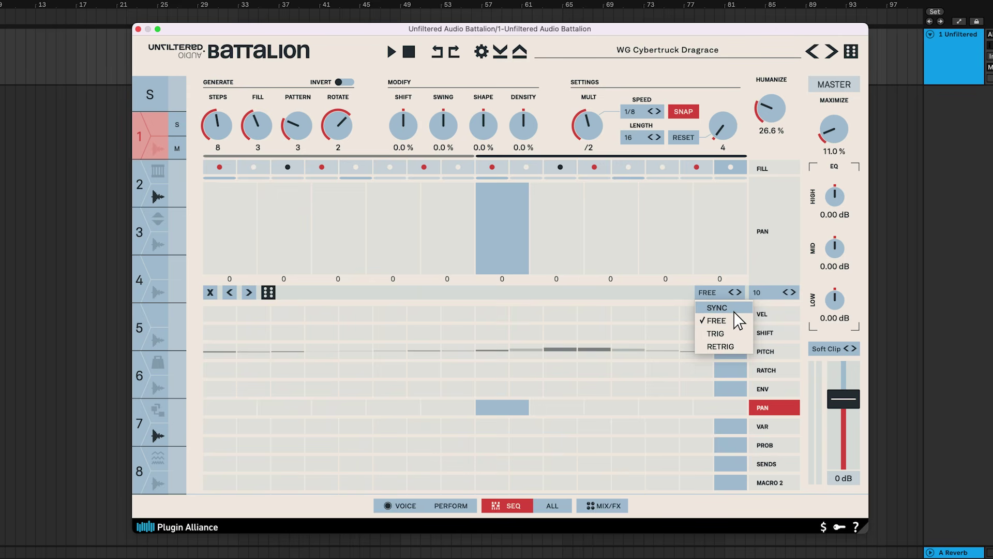
left_click(734, 310)
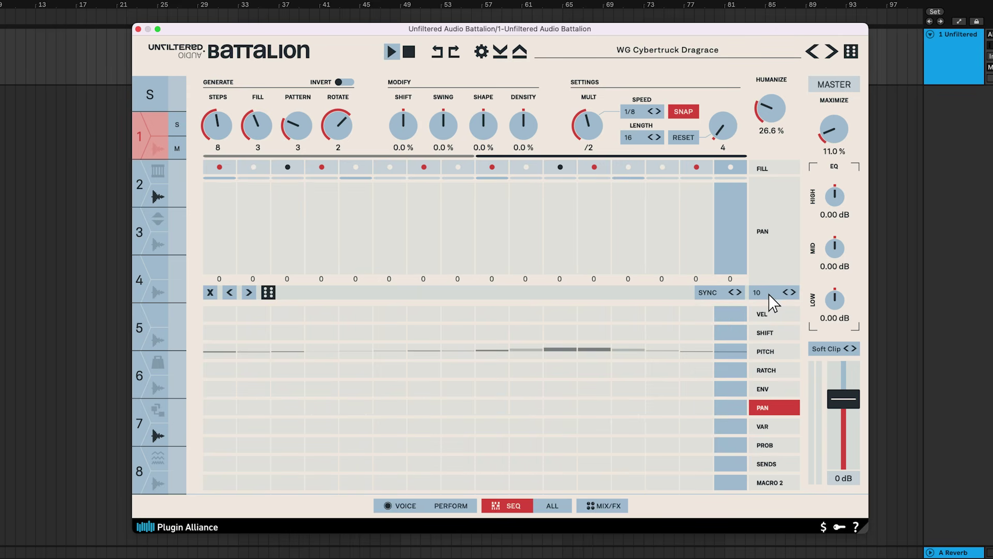
Open the all-voices sequencer overview, set voice 3's fill to 3 and audition the pattern
left_click(552, 506)
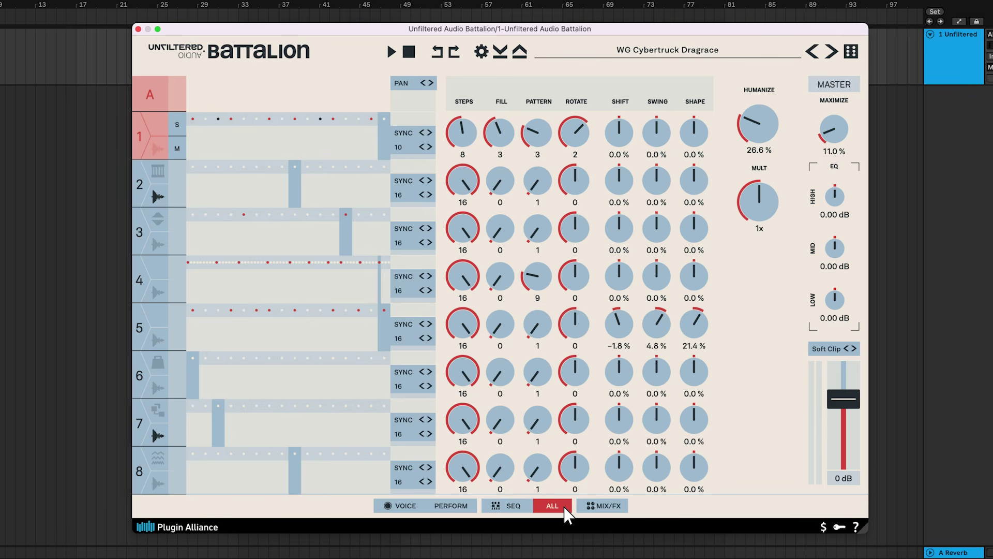
left_click_drag(504, 223, 510, 195)
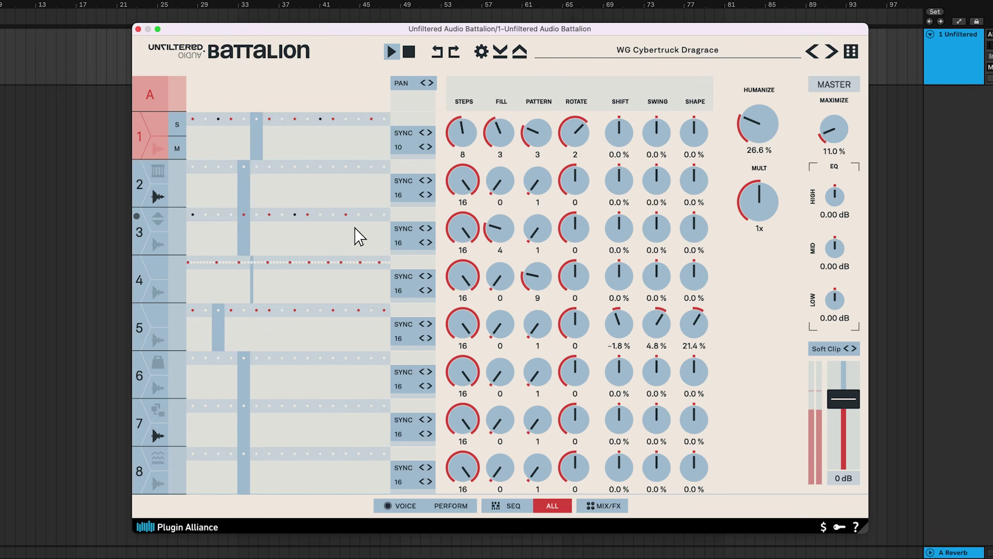
left_click_drag(500, 244, 499, 251)
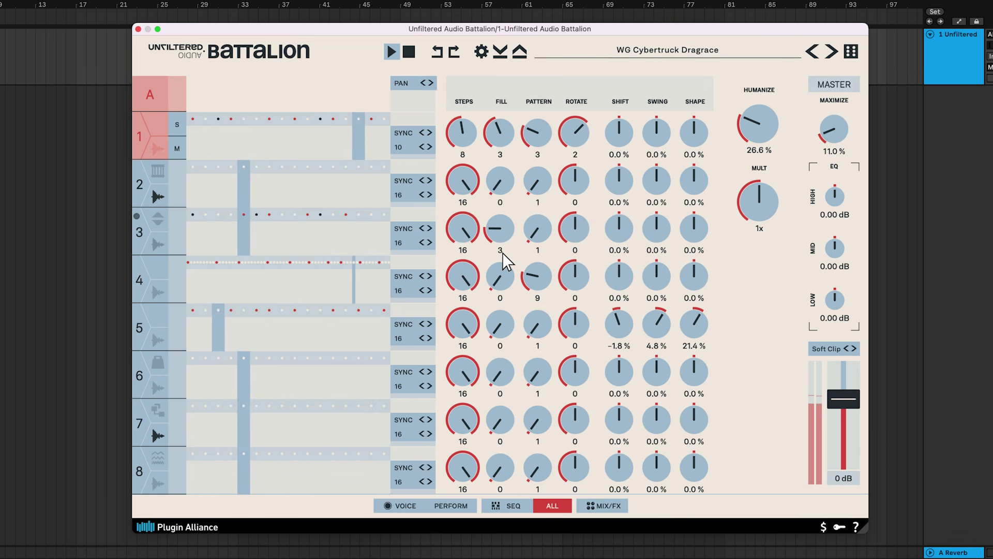
key("space")
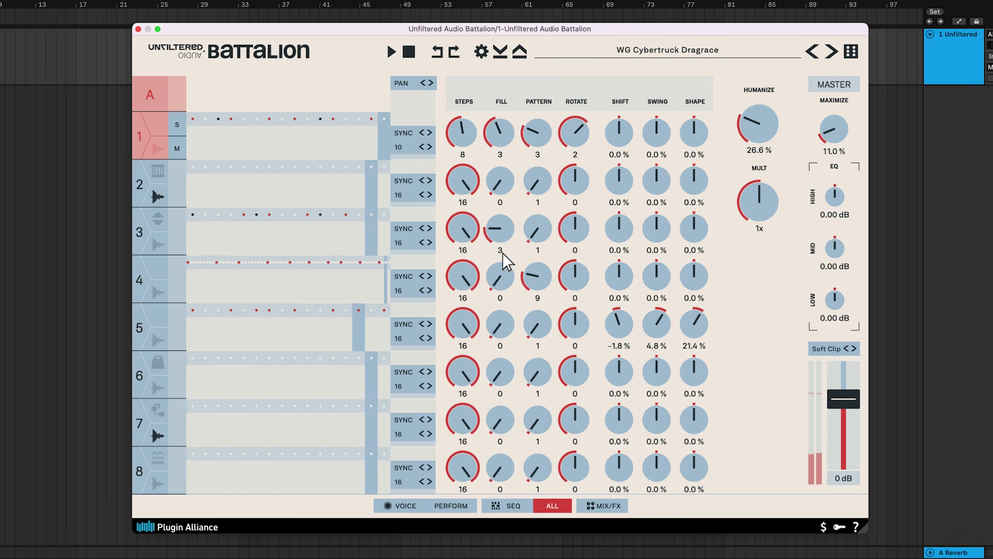
key("space")
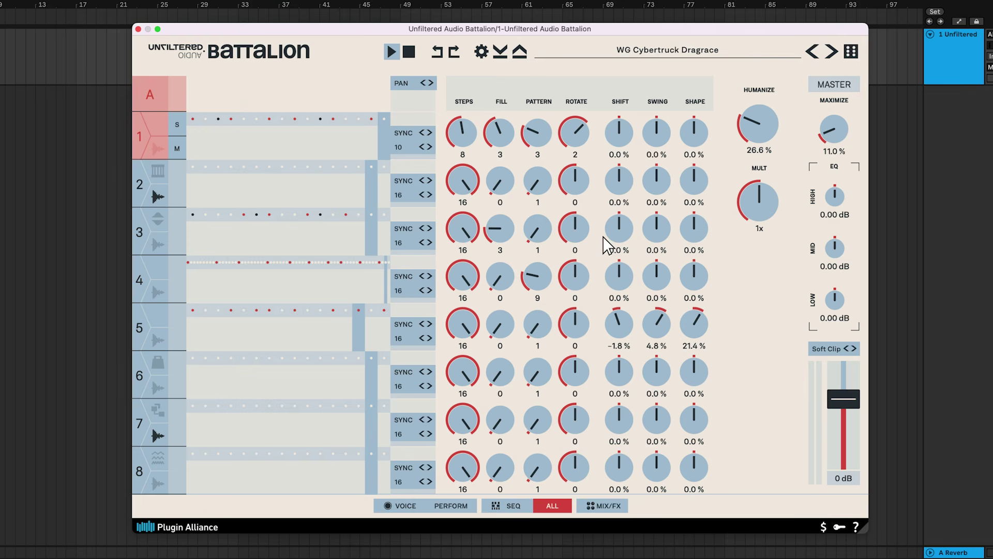
key("space")
key("space")
Show the pitch lanes for all voices and draw a rising pitch curve on voice 4 and another curve on voice 6
left_click(409, 84)
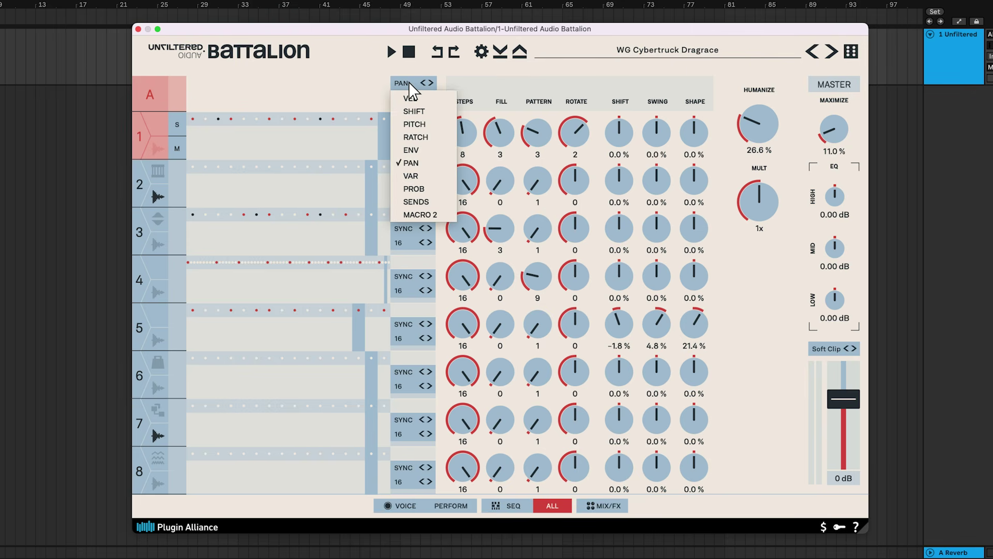
left_click(420, 125)
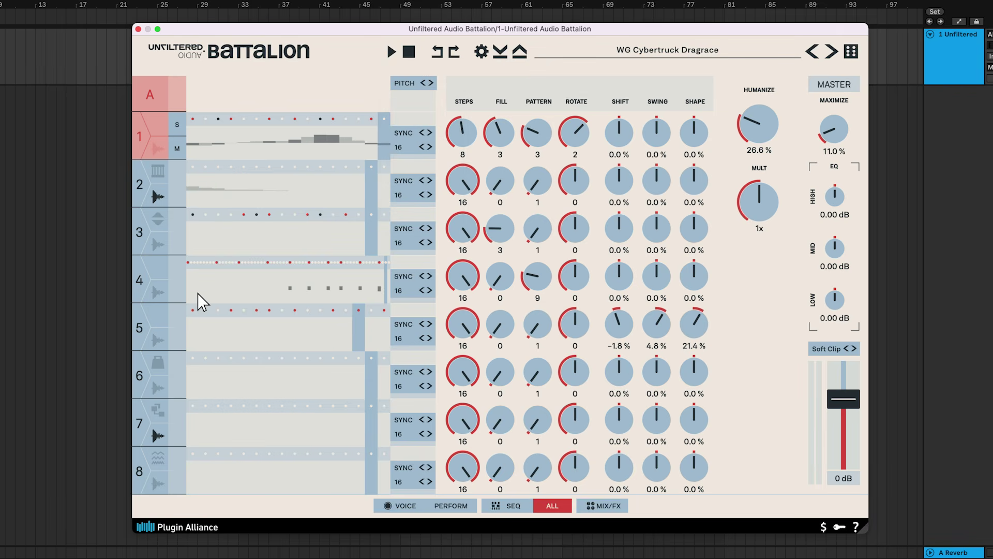
left_click_drag(197, 300, 355, 277)
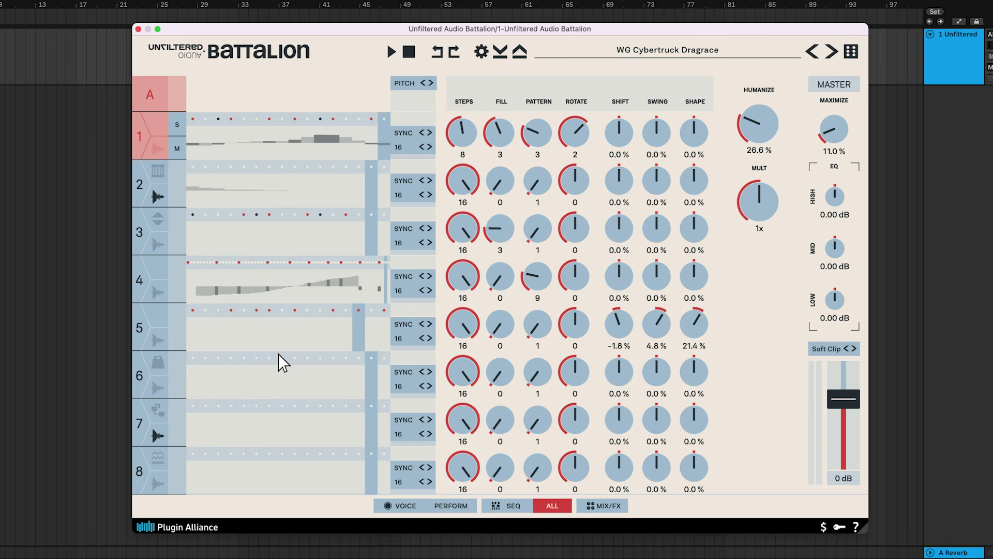
left_click_drag(213, 376, 337, 390)
In the mixer, set voice 1's delay send to -18.3 dB, reverb send to -2.4 dB, pan to 15% L and gain to -0.5 dB
left_click(603, 506)
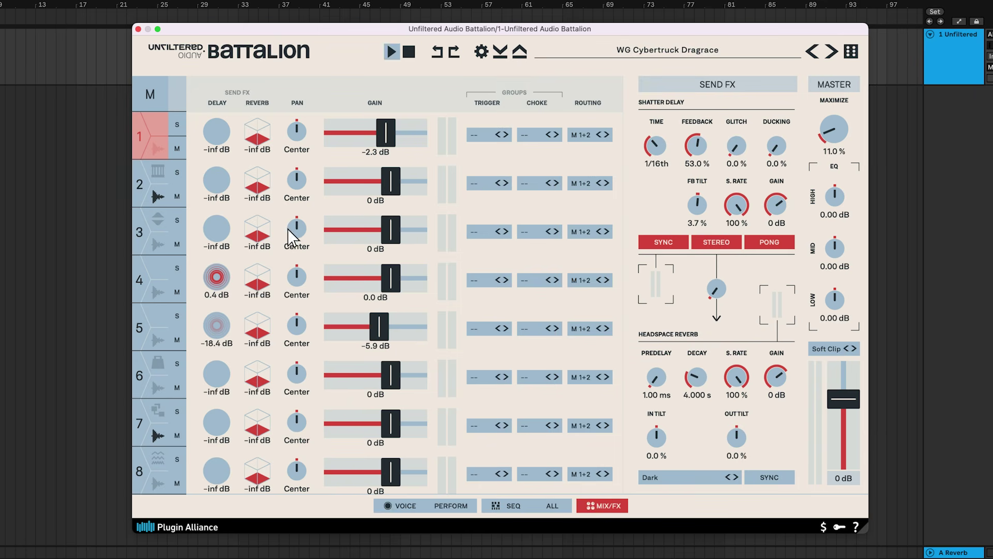
left_click_drag(223, 137, 229, 93)
left_click_drag(258, 146, 305, 157)
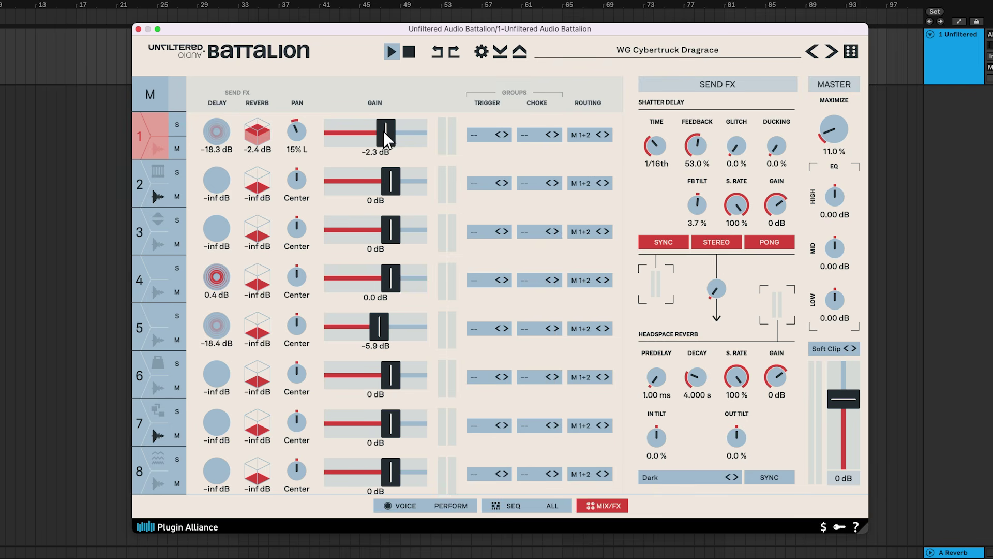
left_click_drag(385, 132, 389, 134)
Try voice 1's trigger group set to 4, audition it and clear the trigger group again
left_click(490, 138)
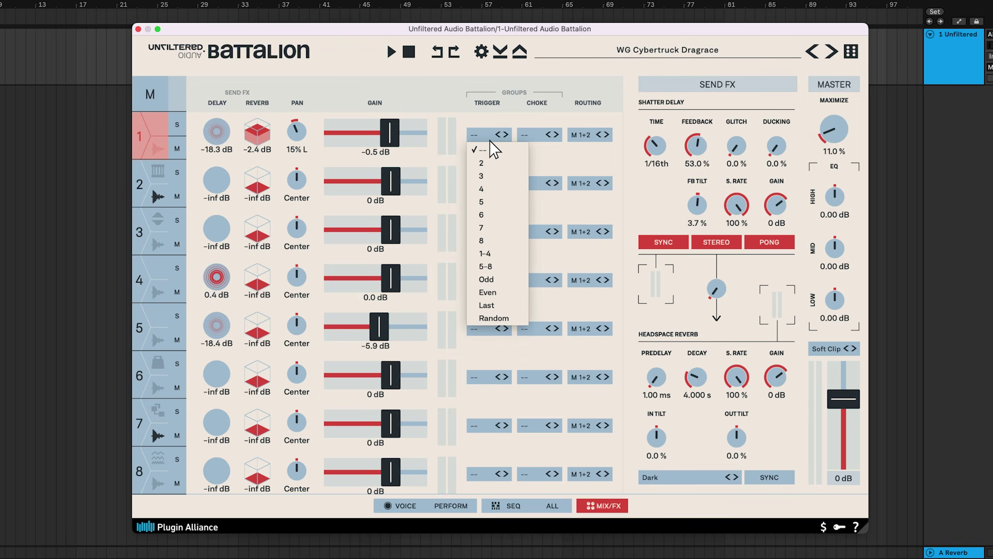
key("space")
left_click(496, 197)
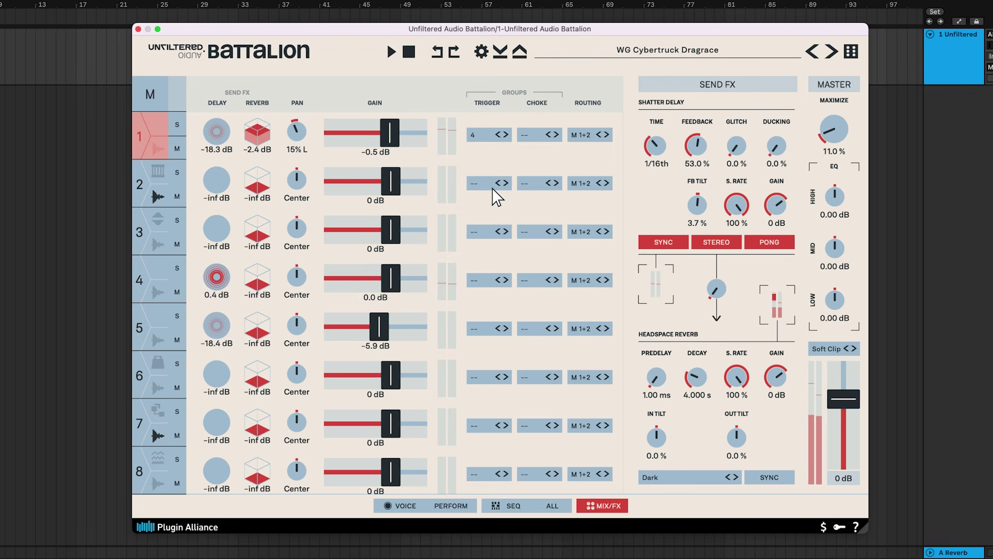
key("space")
left_click(487, 135)
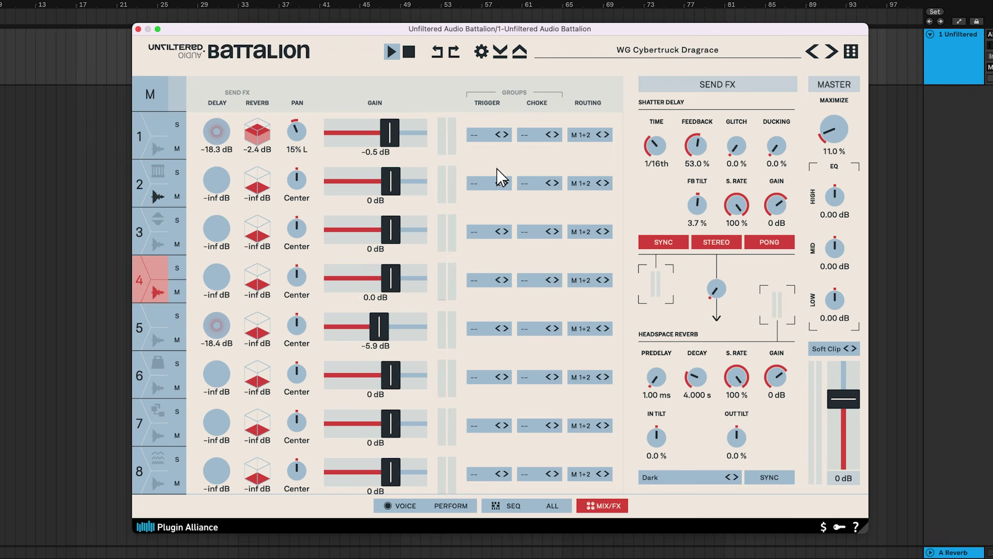
Set voice 6's choke group to 4 and audition the choking between the voices
left_click(535, 379)
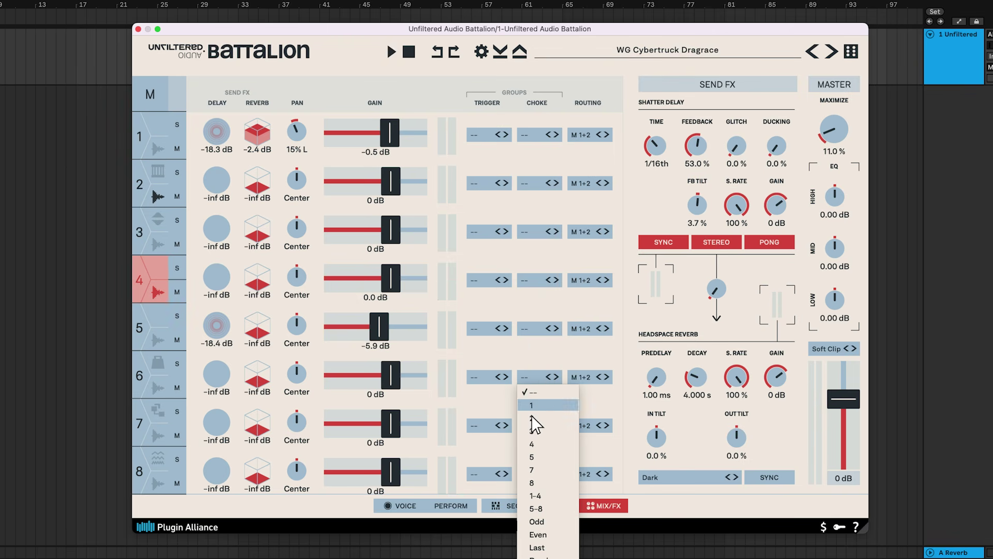
left_click(535, 445)
key("space")
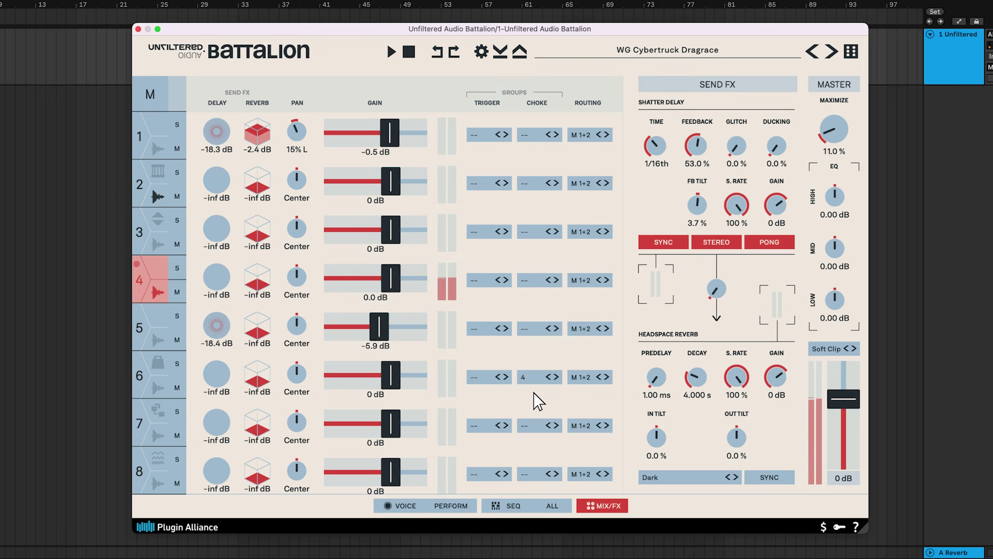
key("space")
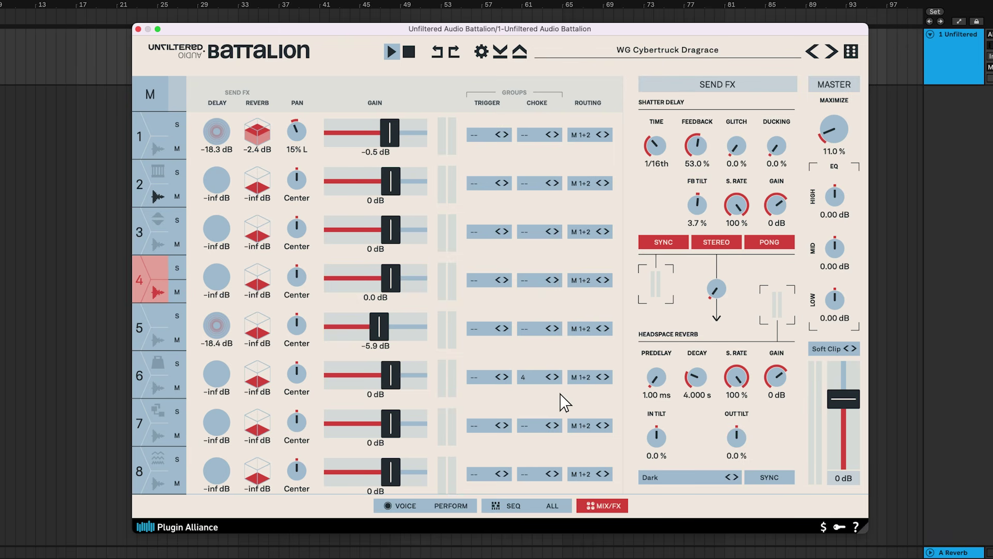
Route voice 6 to outputs 3+4 and add a new audio track in the DAW
left_click(585, 377)
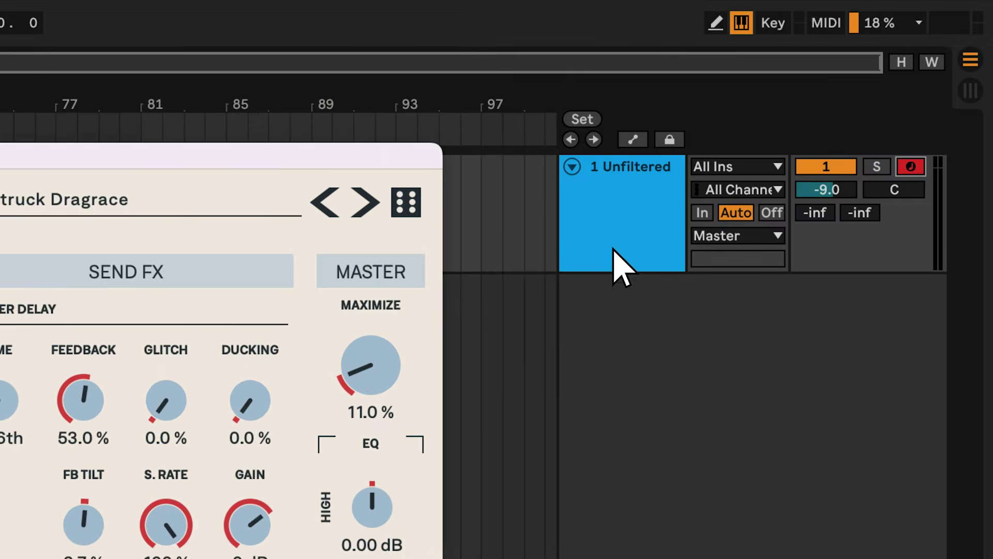
key("ctrl+t")
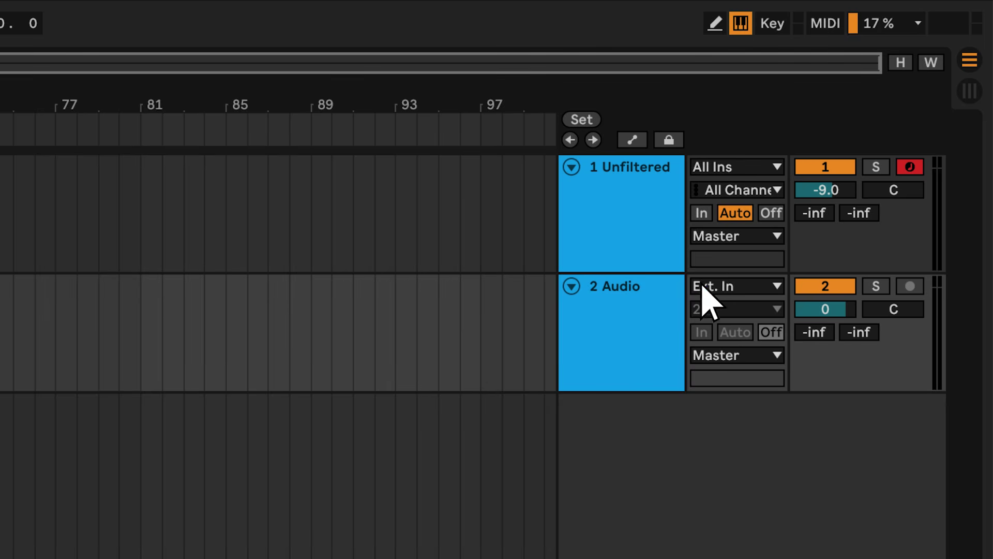
Set the new audio track's input to 1-Unfiltered with Outs 3+4 and its monitoring to In
left_click(873, 173)
left_click(776, 379)
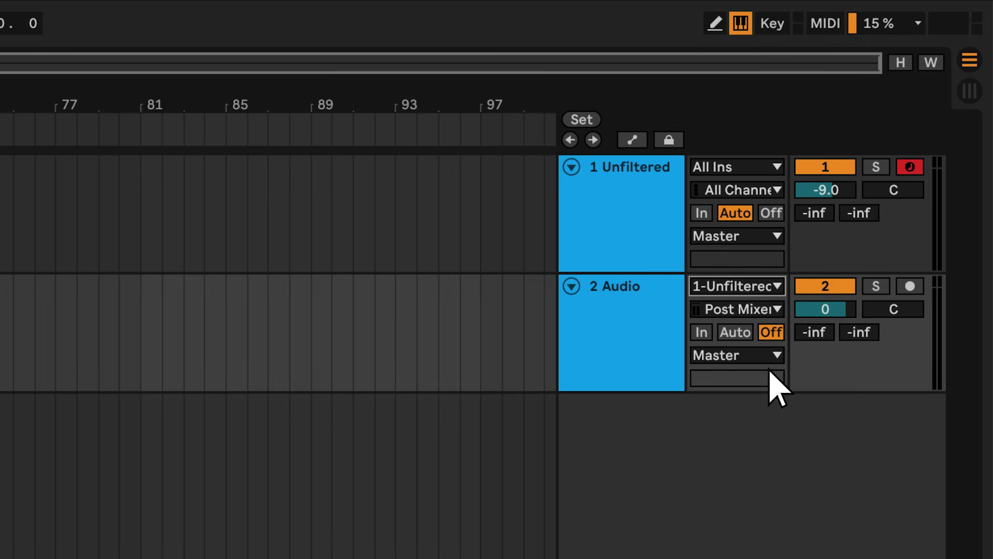
left_click(735, 309)
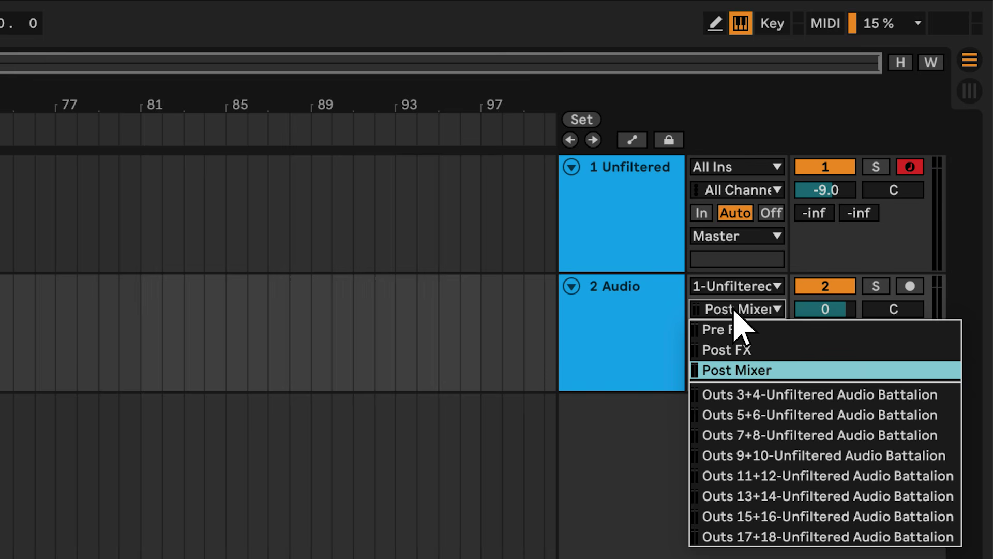
left_click(747, 395)
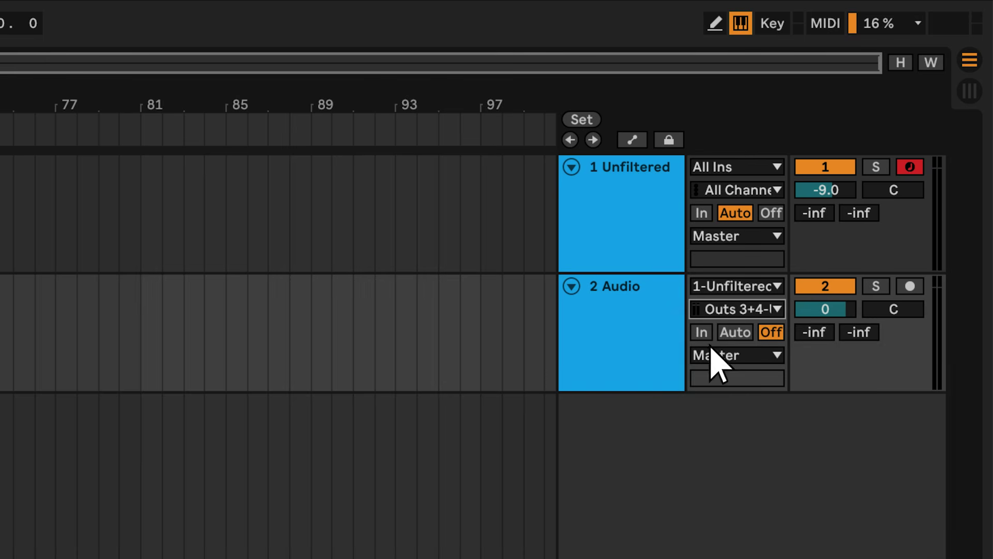
left_click(643, 250)
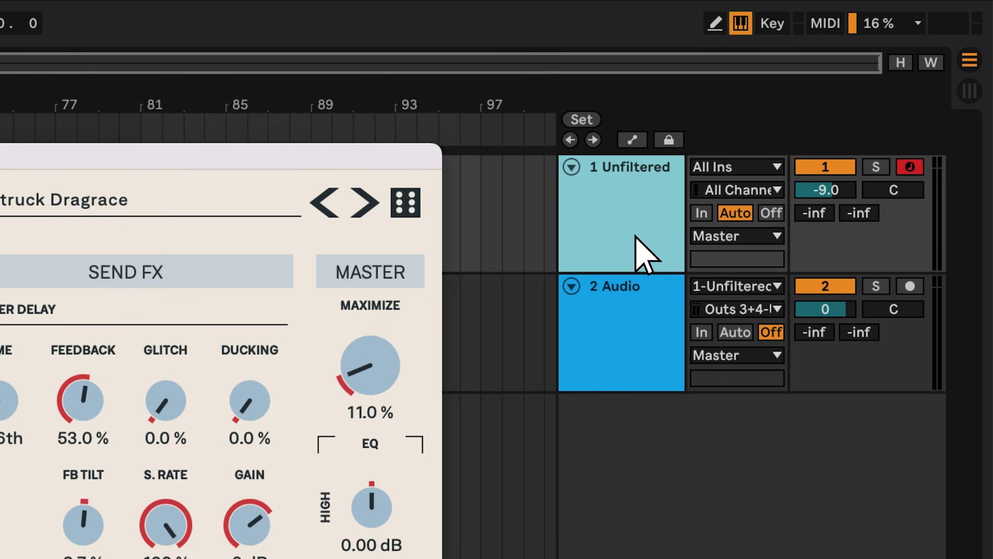
left_click(703, 335)
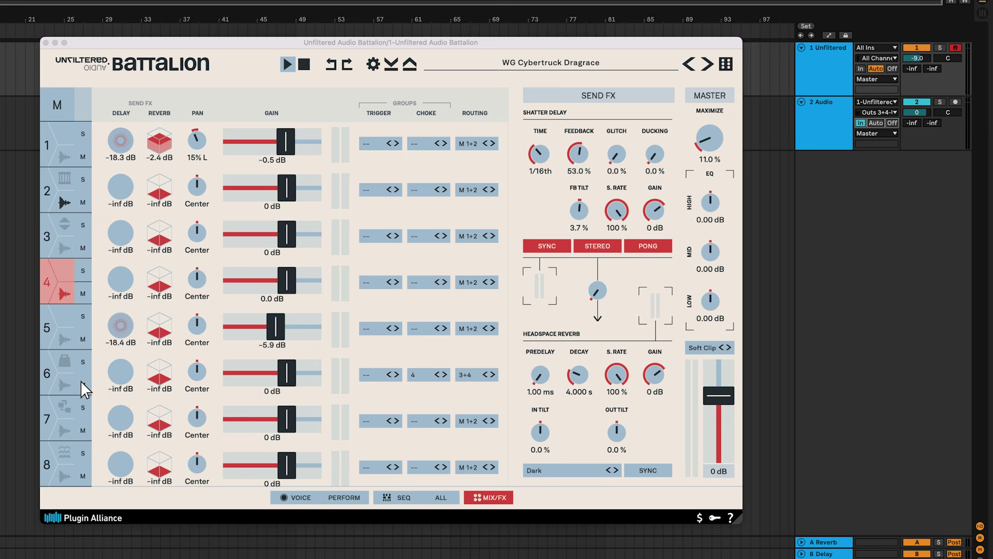
Trigger voice 6 repeatedly to check its sound through the separate output track
left_click(64, 387)
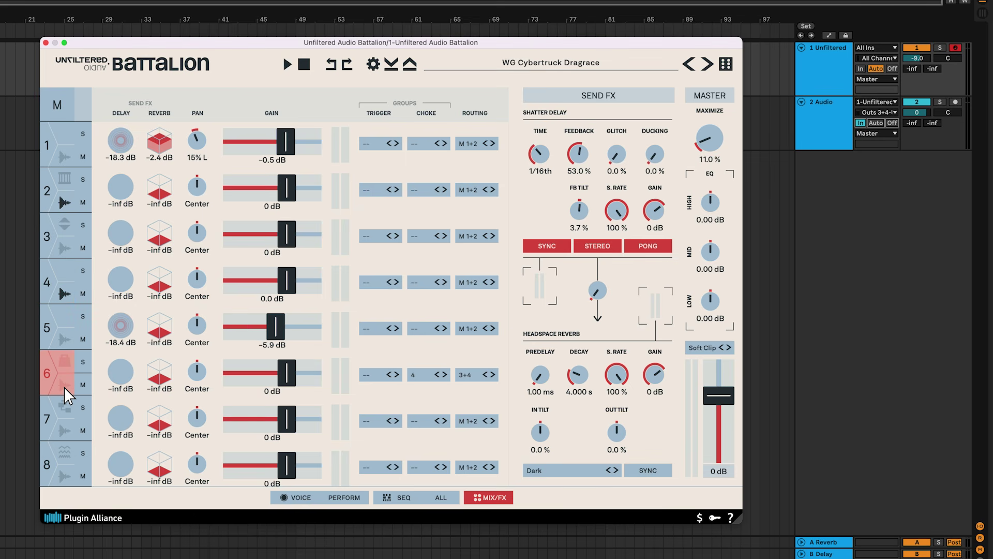
left_click(64, 387)
left_click(63, 386)
left_click(63, 386)
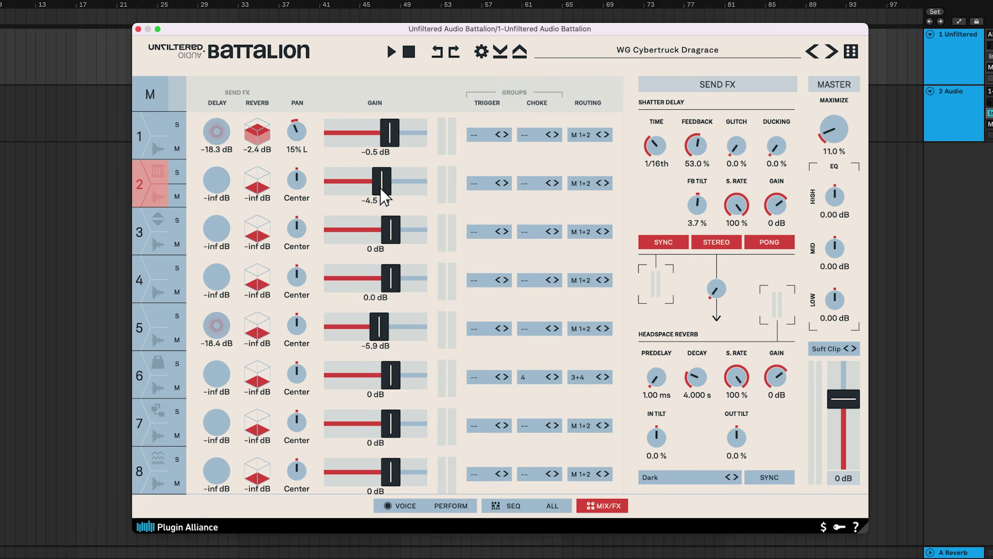
Raise voice 2's delay send to -3.8 dB
left_click_drag(222, 195, 242, 96)
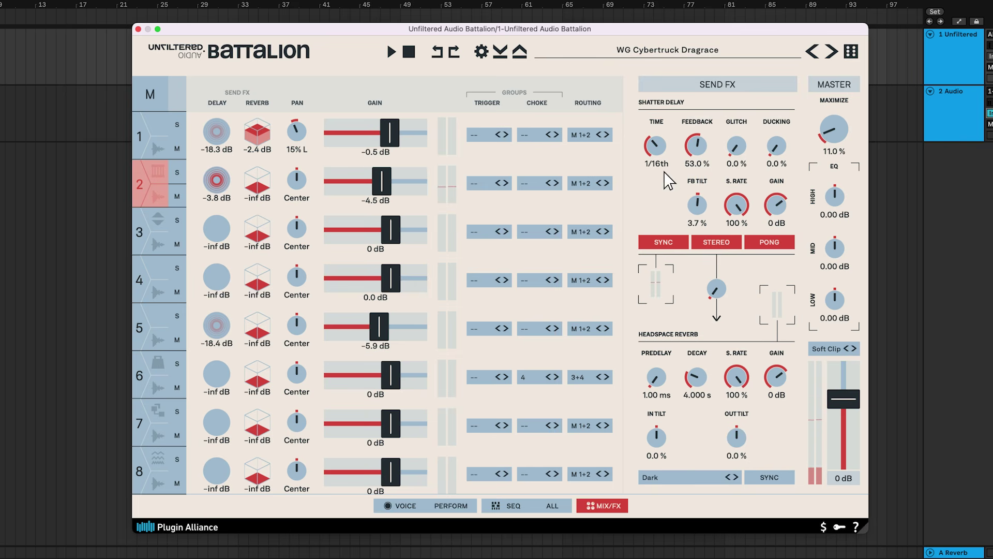
Set the Shatter Delay's feedback to 62.7 %, glitch to 20.5 % and ducking to 84.7 %
scroll(666, 164, "down", 1)
left_click_drag(663, 156, 664, 124)
left_click_drag(704, 156, 705, 193)
left_click_drag(743, 155, 787, 155)
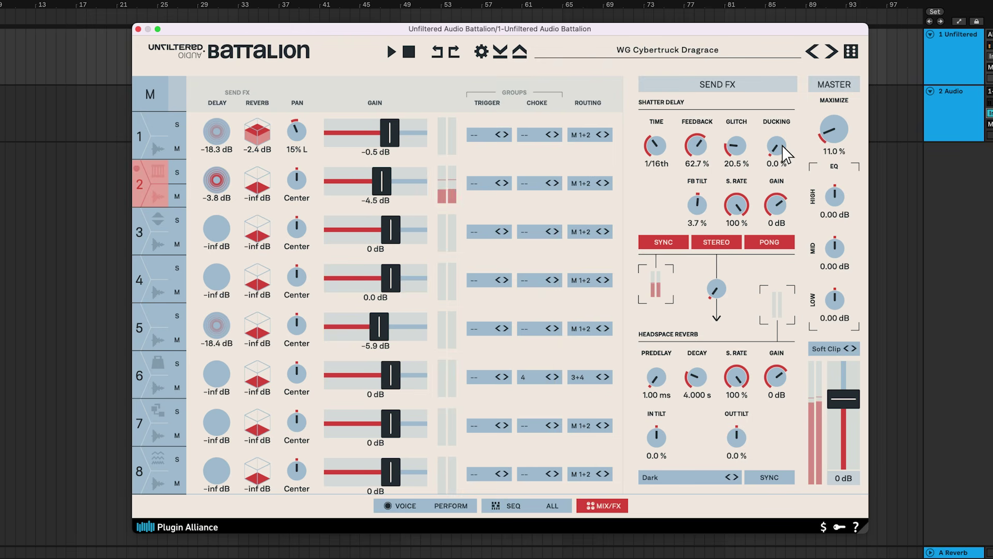
left_click_drag(785, 122, 784, 82)
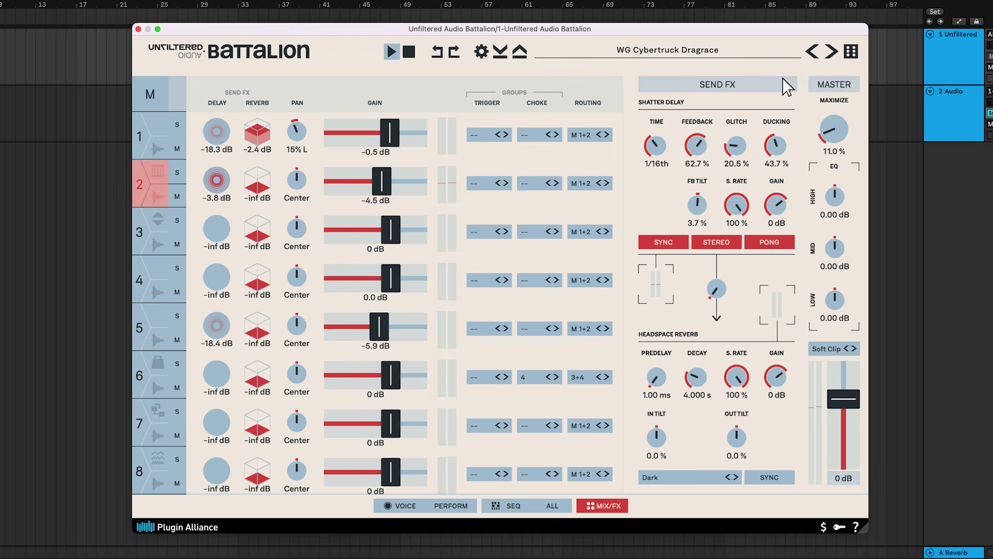
left_click_drag(781, 150, 787, 100)
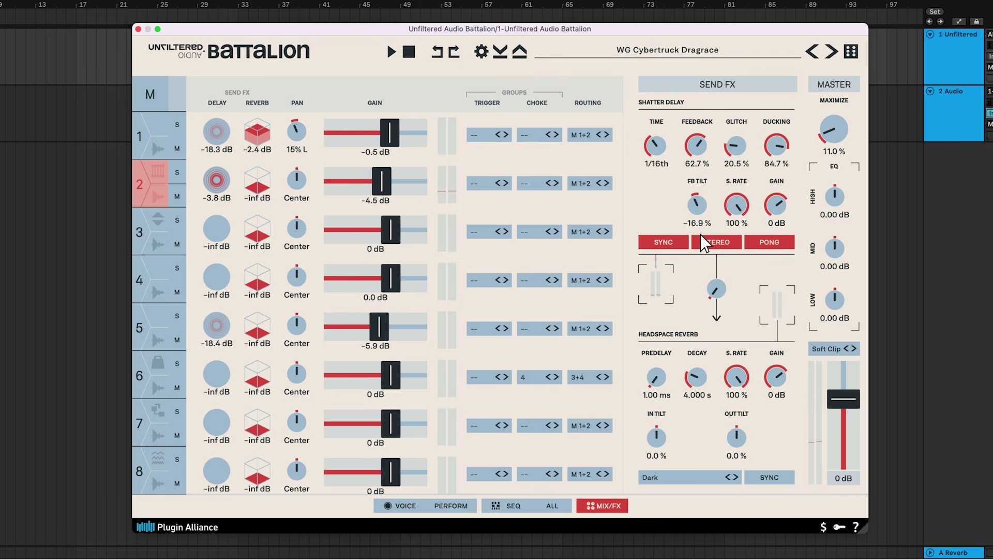
Sweep the Shatter Delay's feedback tilt down and up to 5.1 %, and lower and restore its sample rate
left_click_drag(700, 235, 724, 189)
left_click_drag(699, 225, 709, 256)
left_click_drag(743, 210, 758, 341)
double_click(744, 211)
key("space")
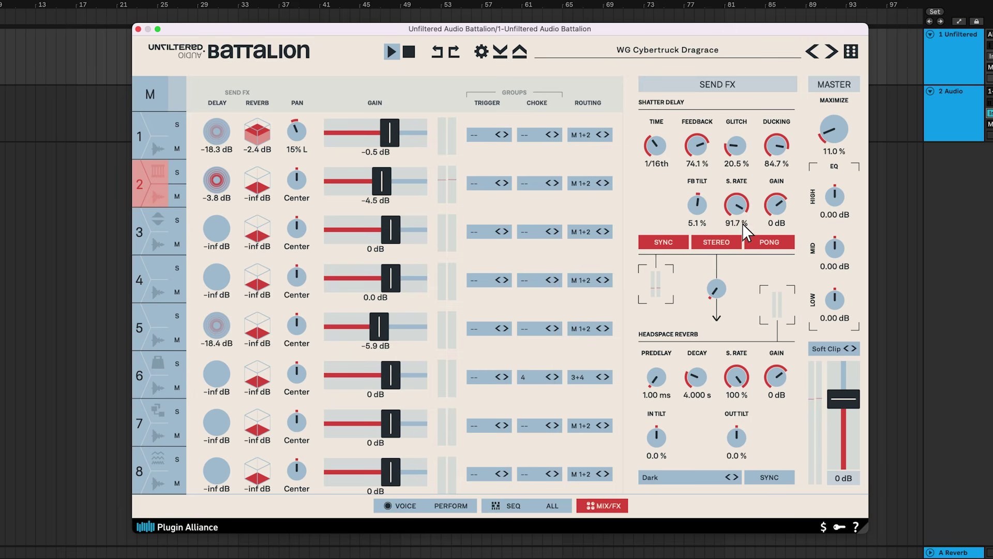
left_click_drag(743, 223, 745, 342)
left_click_drag(746, 343, 783, 208)
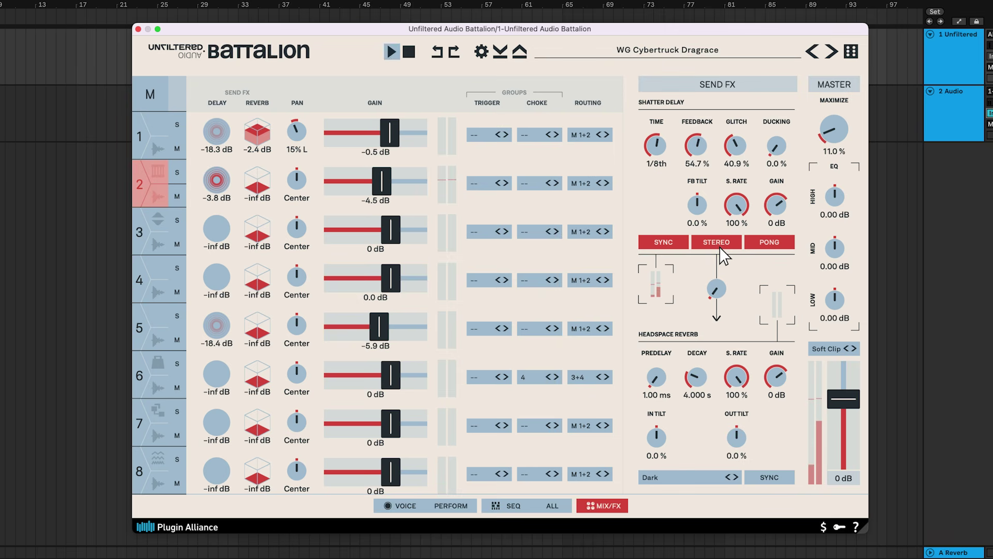
Switch the delay's stereo mode off and back on, and try raising the amount of delay fed into the reverb
left_click(720, 247)
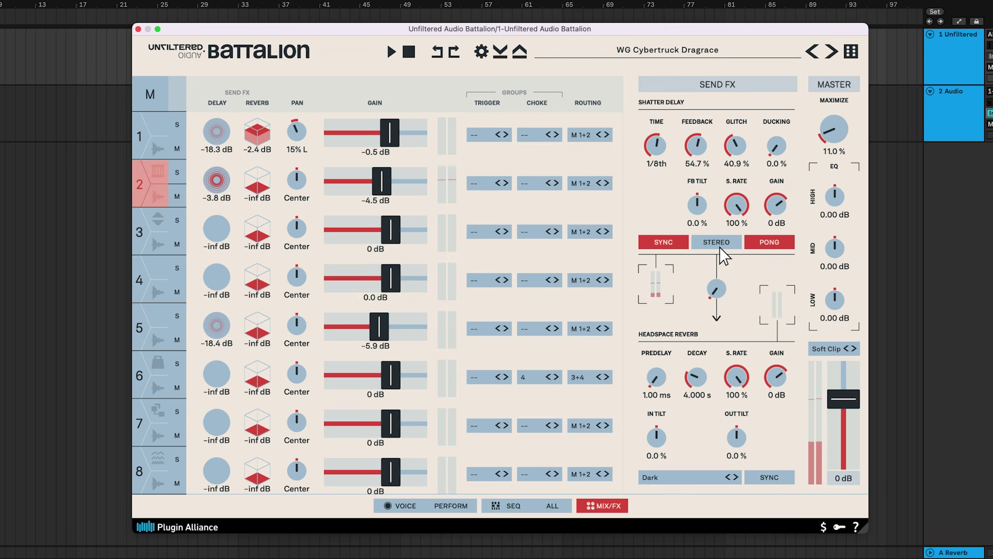
left_click(720, 247)
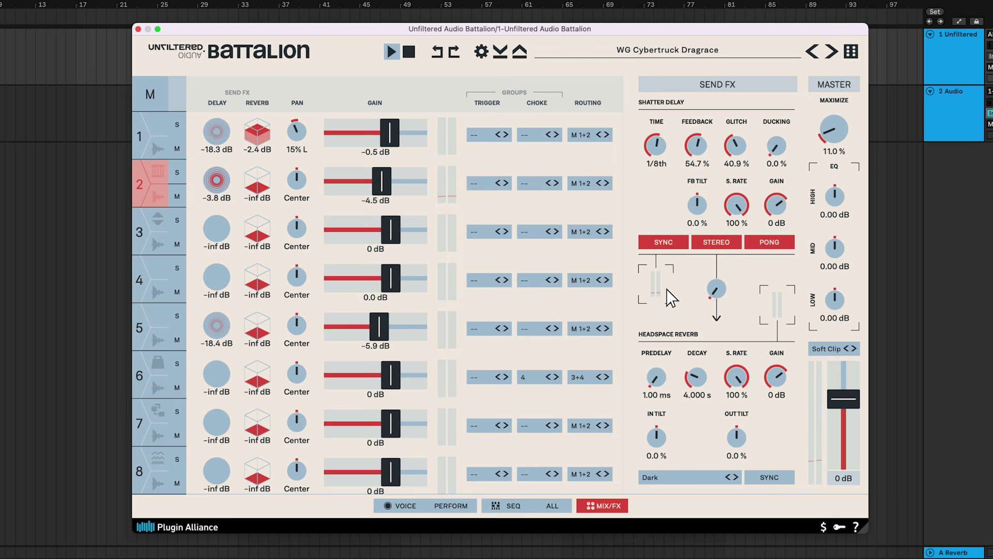
key("space")
left_click_drag(715, 288, 725, 277)
Reset voice 2's delay send to -inf dB, raise its reverb send to 3.8 dB and audition it
double_click(218, 181)
left_click_drag(253, 189, 263, 178)
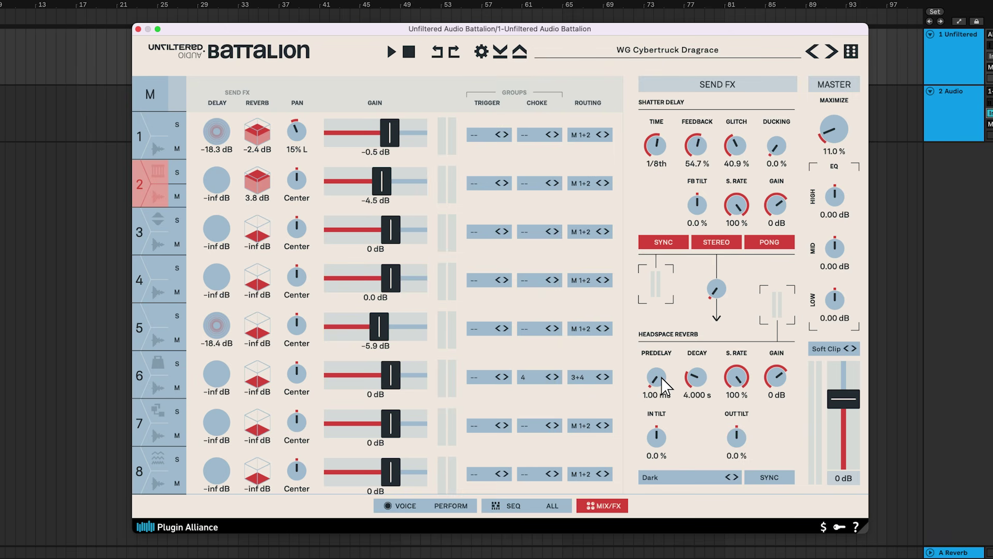
key("space")
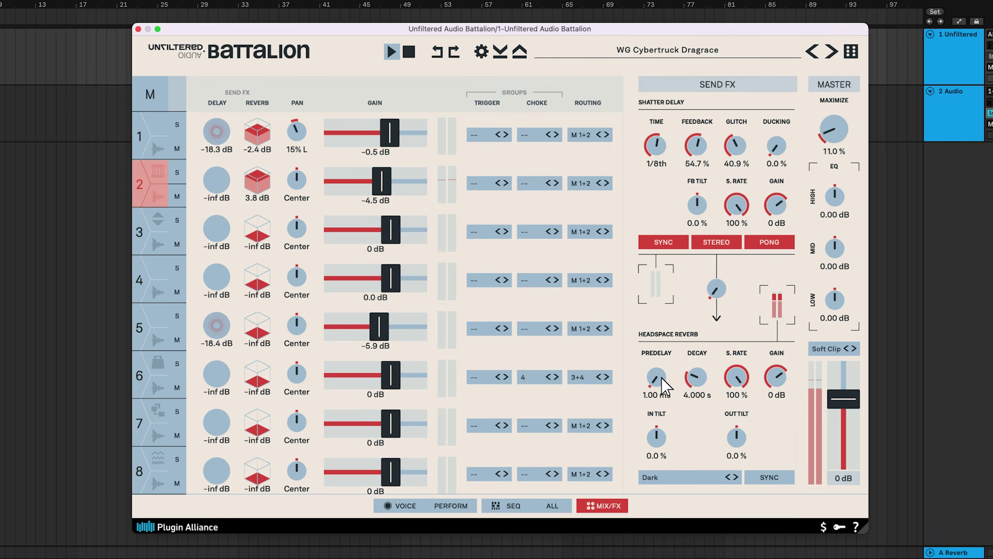
Set the Headspace Reverb to 78 ms predelay, 1.353 s decay, -0.9 % in tilt and 66.7 % out tilt, with voice 2's reverb send at -10.7 dB
left_click_drag(664, 386, 663, 340)
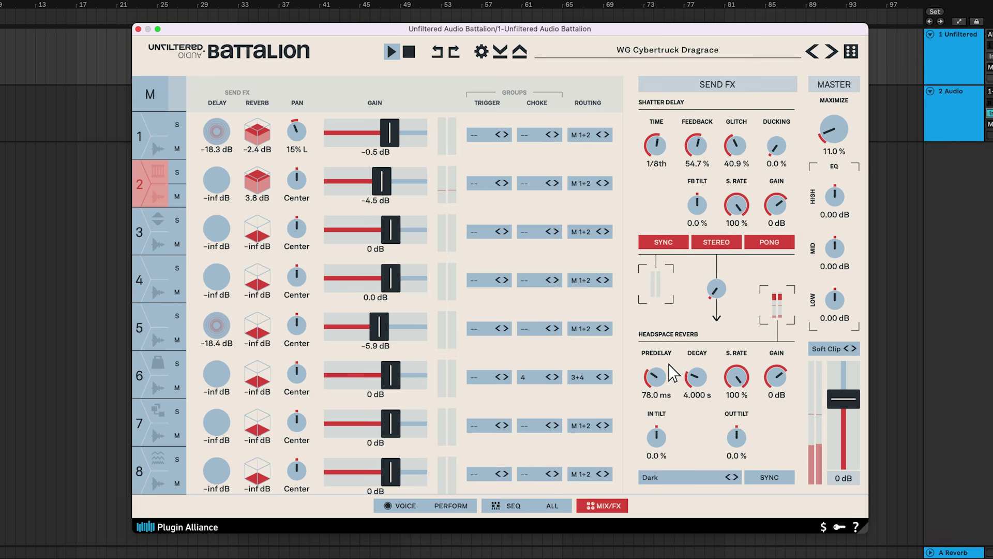
left_click_drag(695, 377, 714, 415)
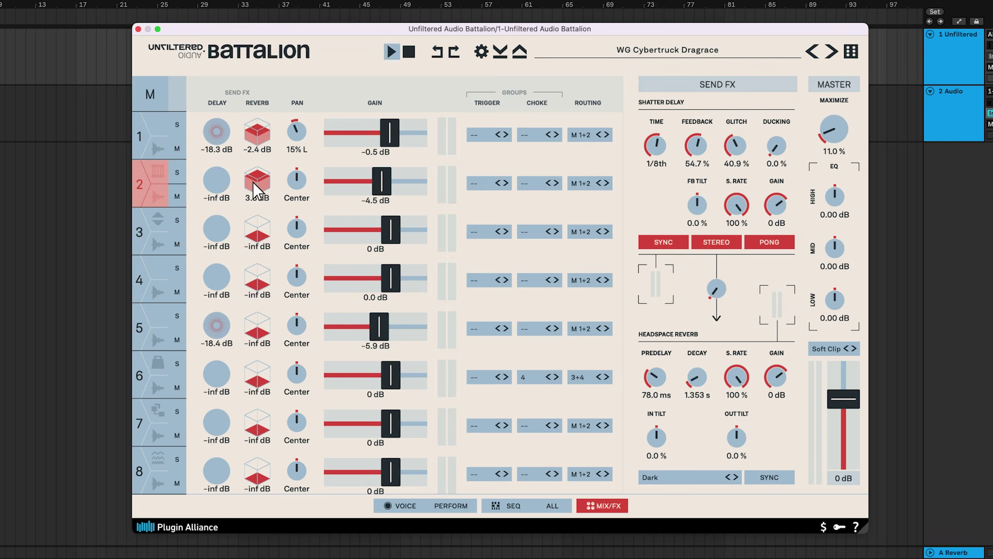
left_click_drag(258, 188, 259, 195)
left_click_drag(657, 437, 657, 462)
left_click_drag(739, 439, 740, 366)
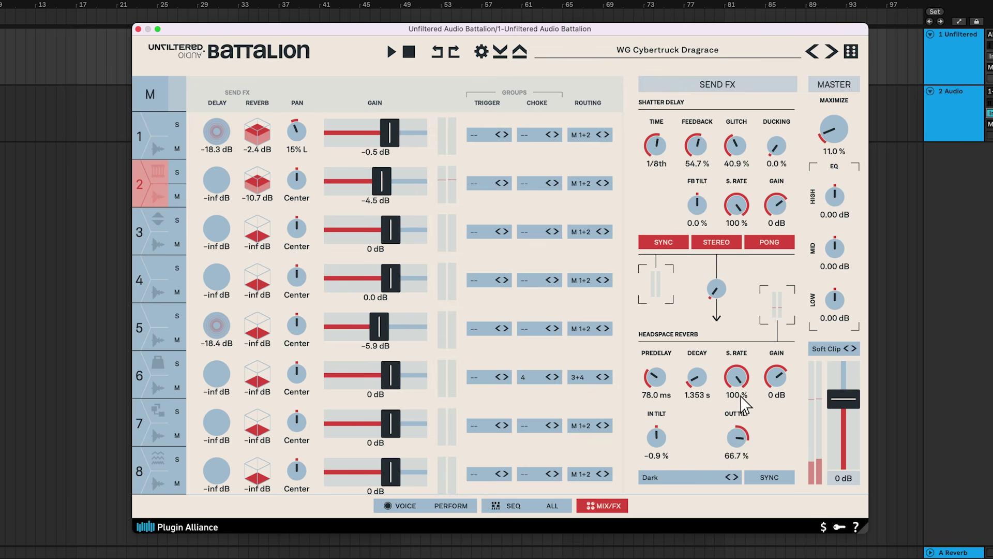
Change the Headspace Reverb type to Flutter while auditioning voice 2
left_click(693, 479)
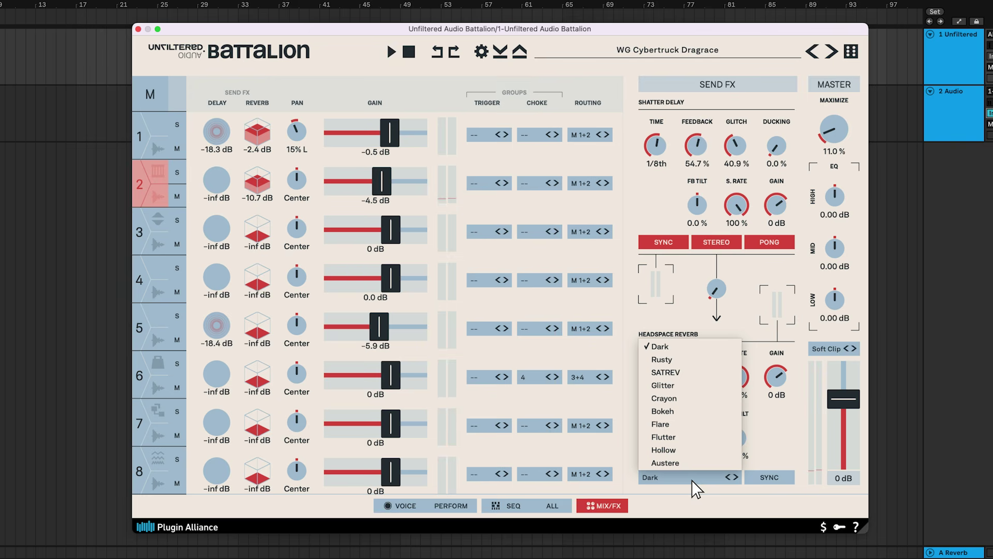
key("space")
key("space")
left_click(683, 438)
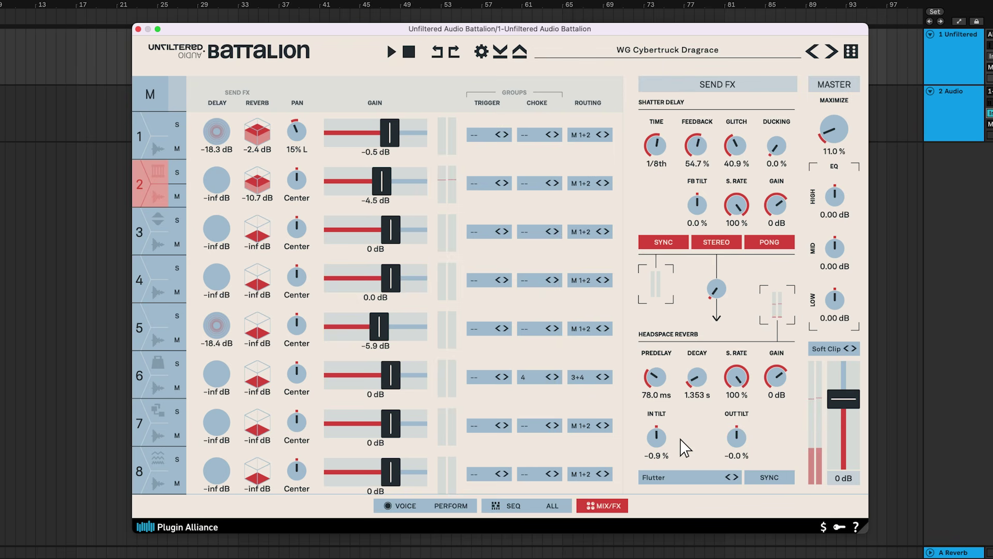
Trigger voice 2 through the Flutter reverb, and play and stop the whole pattern
key("space")
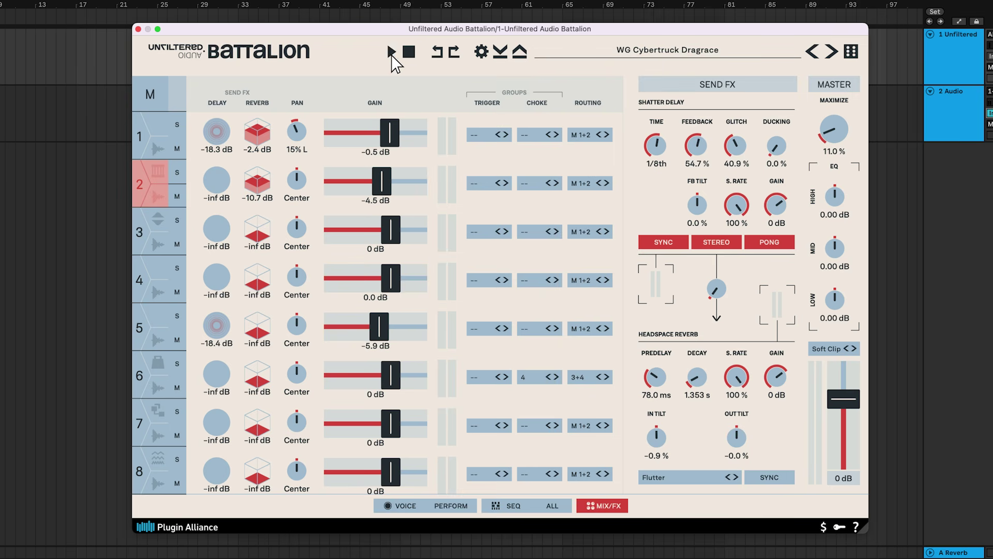
left_click(391, 52)
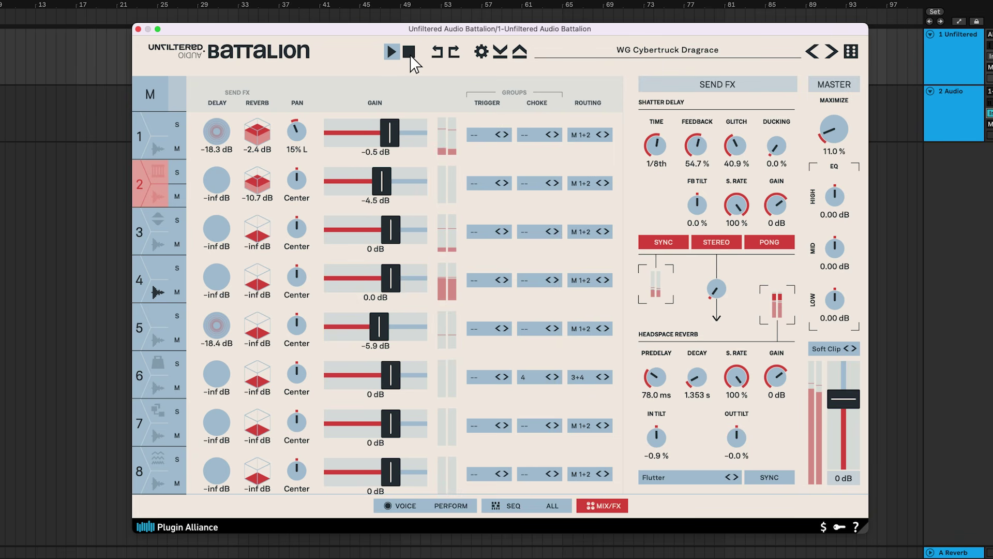
left_click(413, 61)
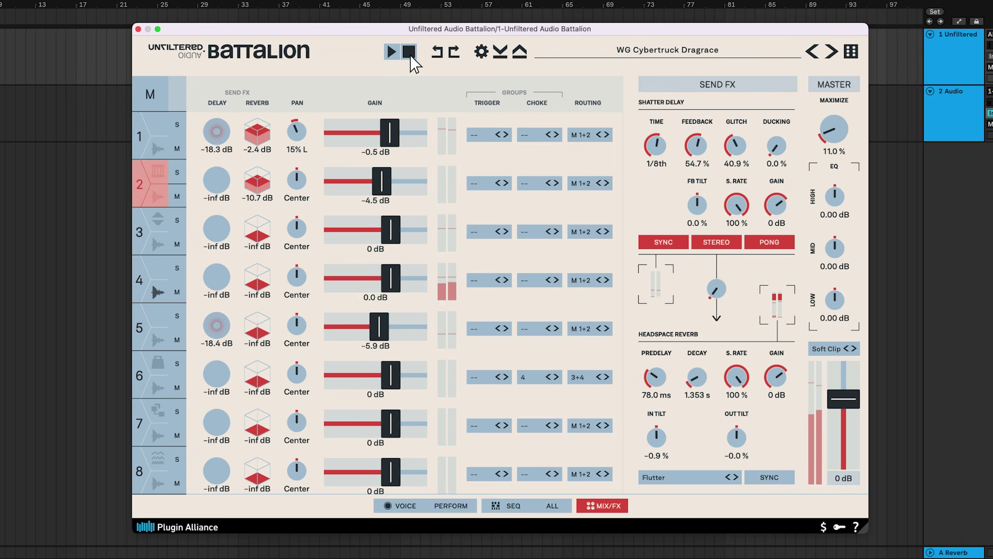
Undo the recent send and reverb changes, and redo all of them
left_click(438, 52)
left_click(438, 52)
left_click(438, 52)
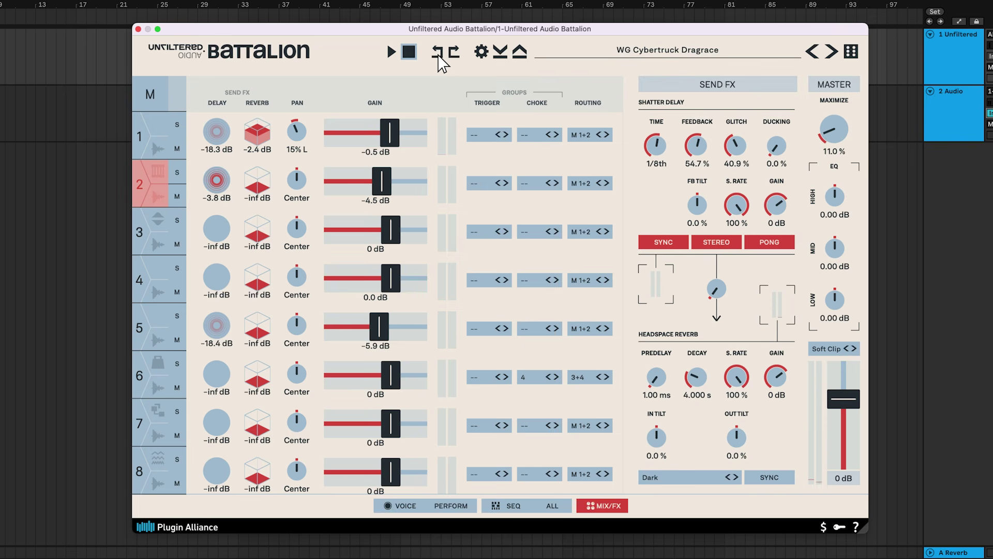
left_click(453, 55)
left_click(453, 55)
left_click(453, 55)
left_click(453, 54)
left_click(453, 55)
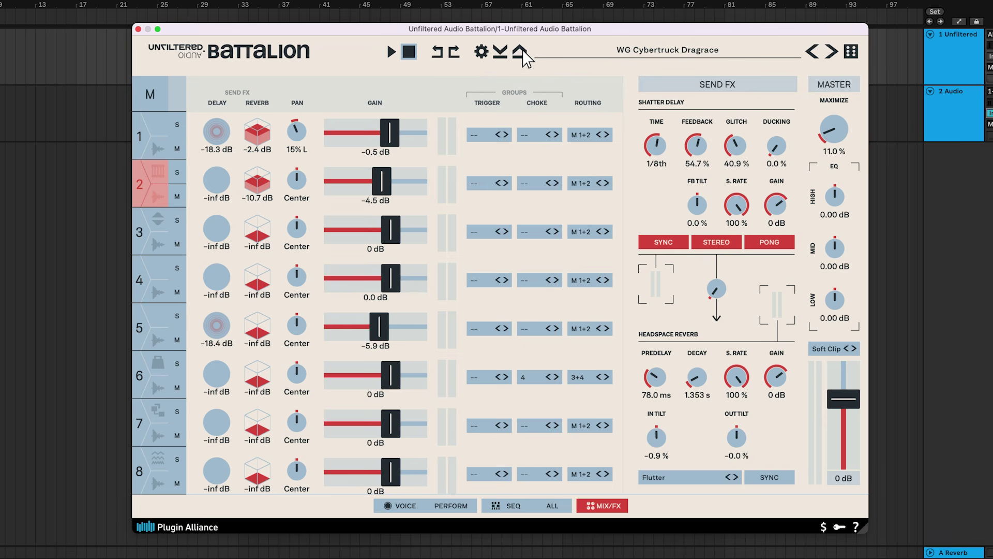
Open the plugin settings, shrink the plugin window and reset it to its default size
left_click(482, 52)
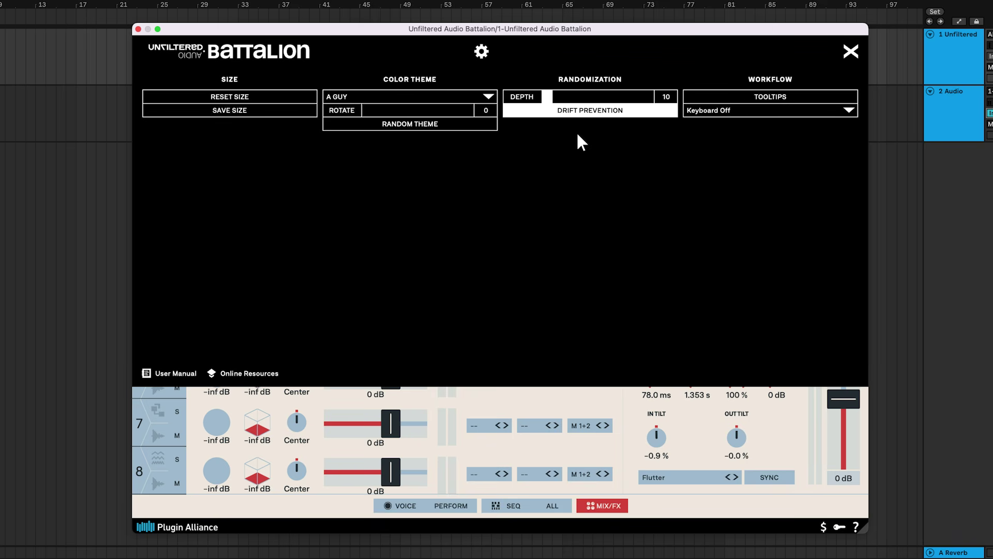
left_click_drag(865, 529, 713, 412)
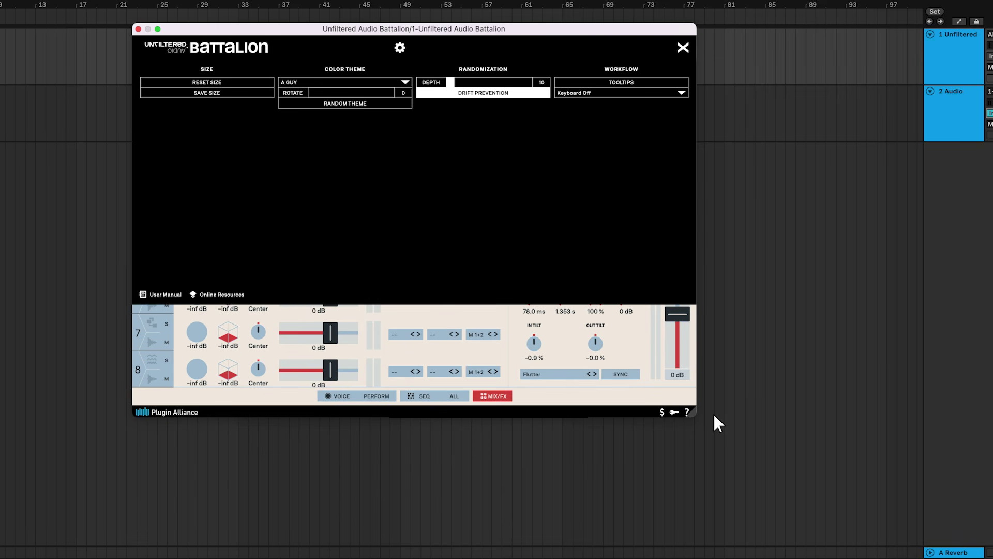
left_click(255, 91)
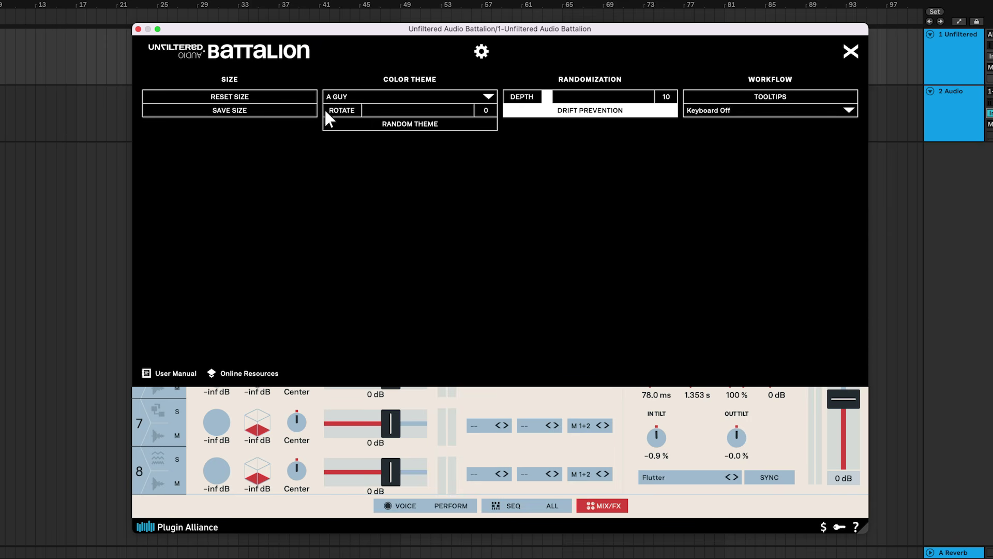
Apply the BATTALION color theme, rotate its colors to 73 and view the result on the mixer
left_click(429, 98)
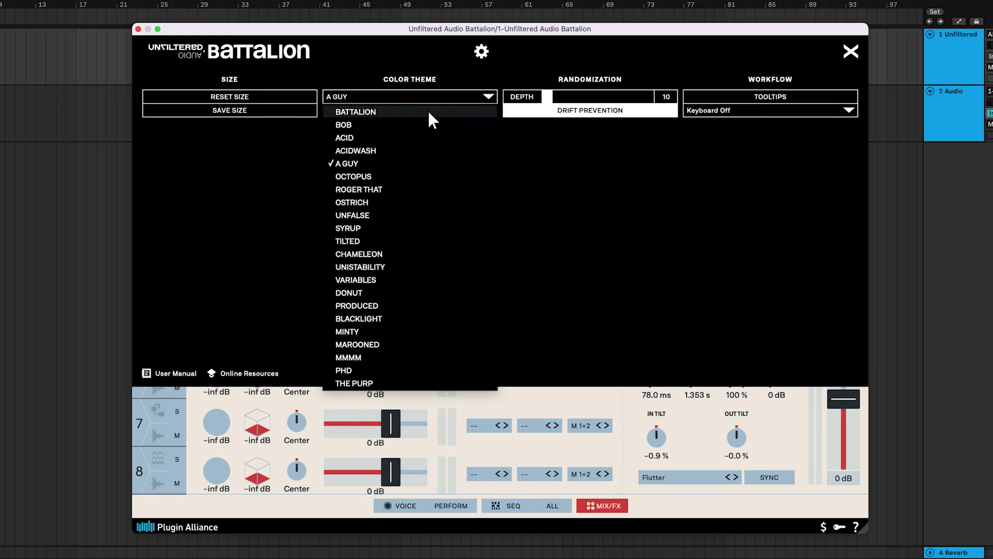
left_click(427, 109)
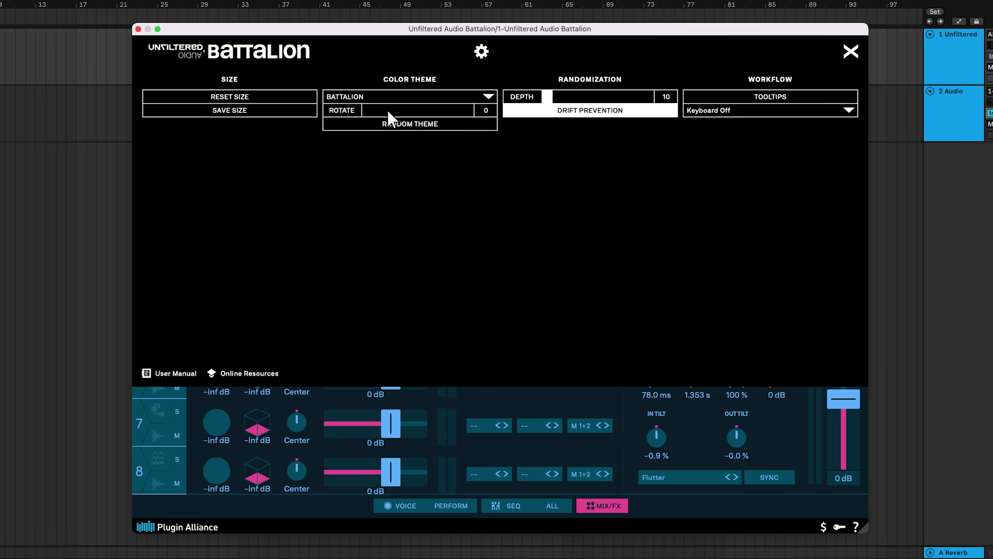
left_click_drag(366, 113, 445, 115)
left_click(479, 52)
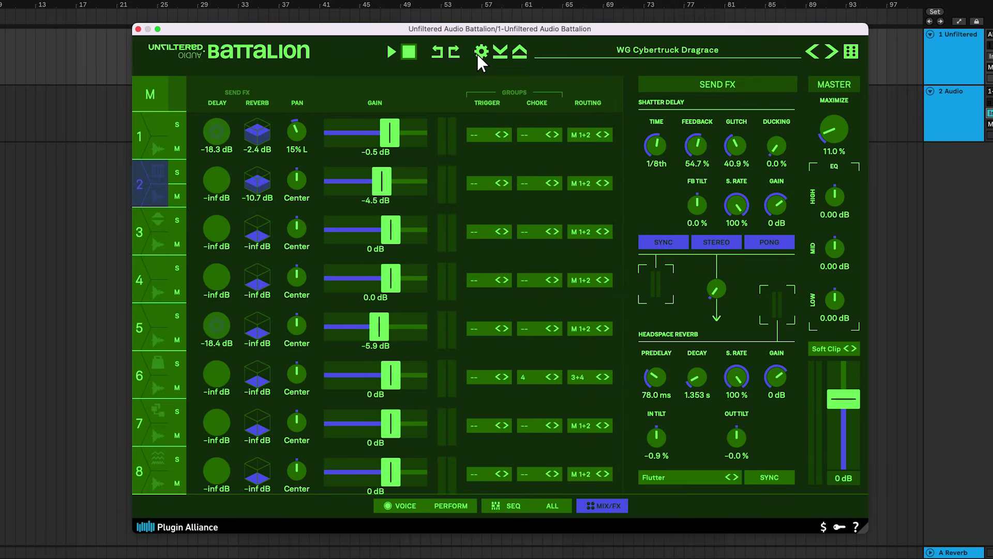
Randomize the color theme several times until ACID is applied, and return to the mixer
left_click(477, 54)
left_click(446, 128)
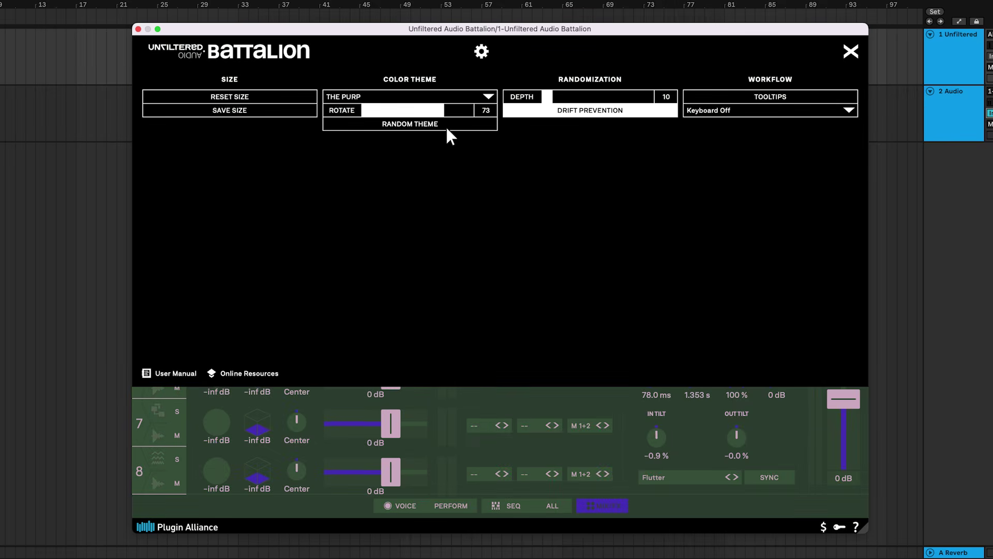
left_click(448, 129)
left_click(448, 128)
left_click(480, 51)
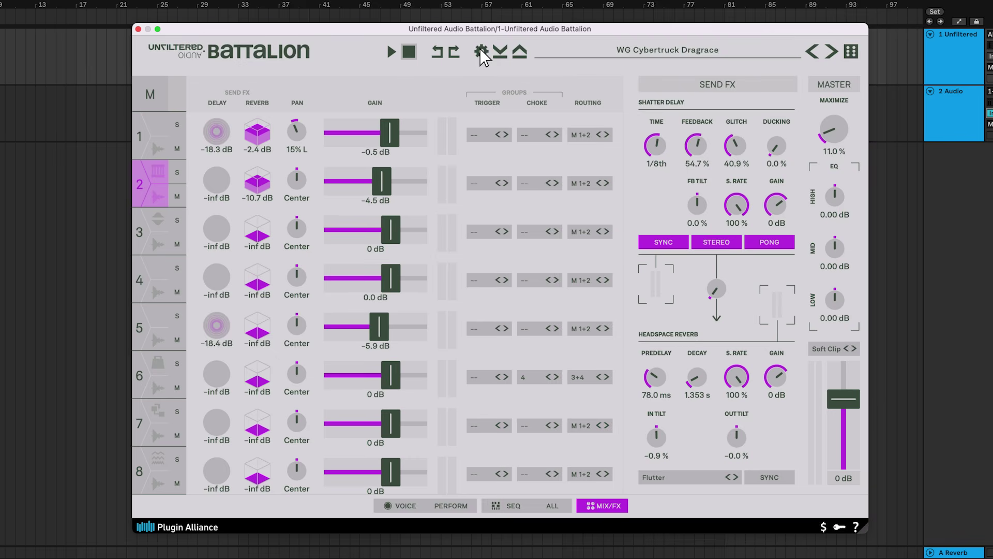
Review the randomization depth and drift prevention settings, and randomize the entire preset several times
left_click(481, 53)
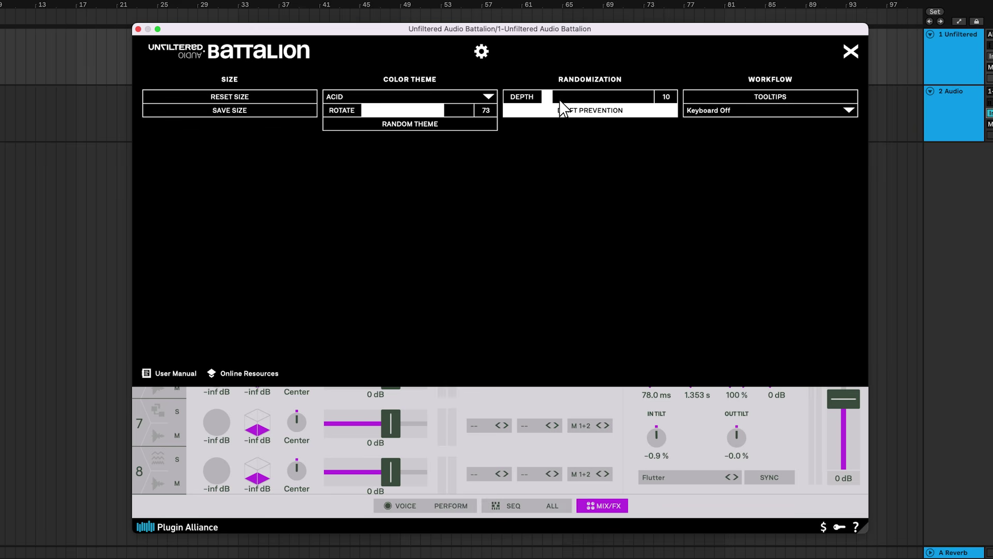
left_click(480, 51)
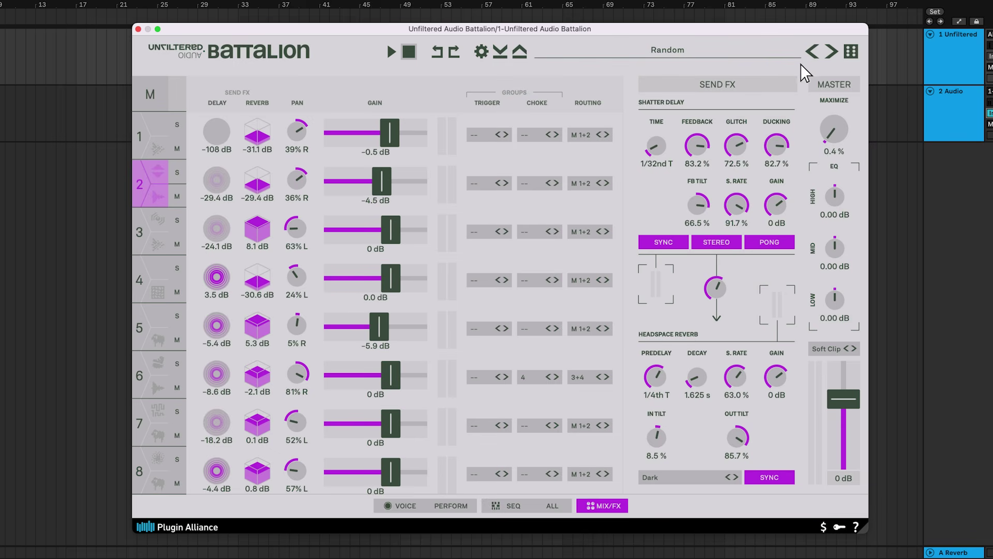
left_click(851, 52)
left_click(851, 51)
left_click(851, 51)
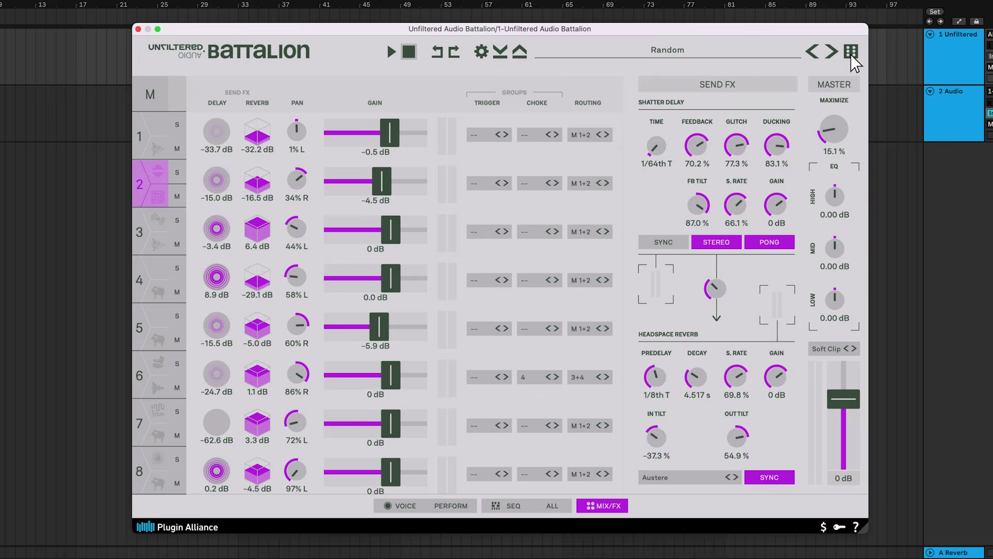
Toggle tooltips on and off in the settings, and set the keyboard workflow option to Keyboard QWASD
left_click(483, 54)
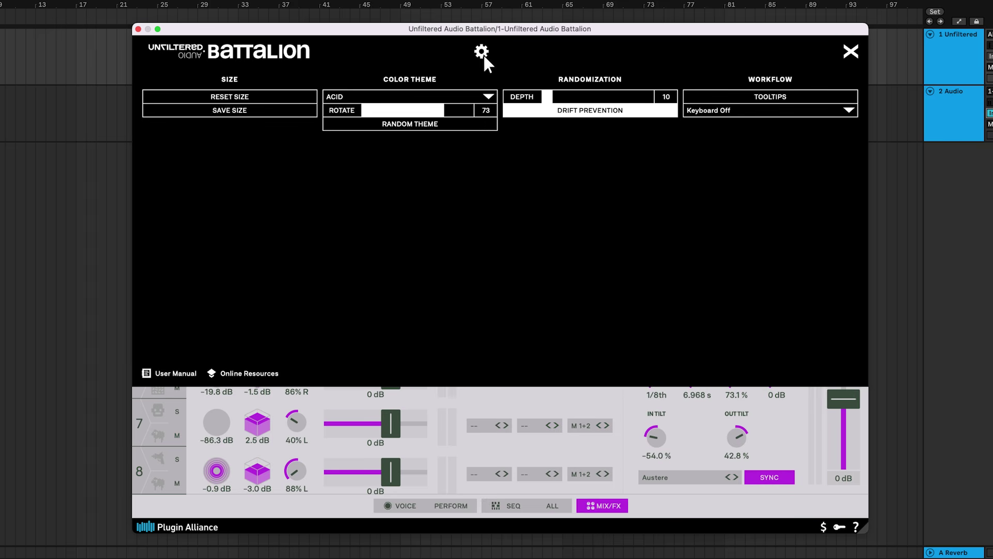
left_click(809, 99)
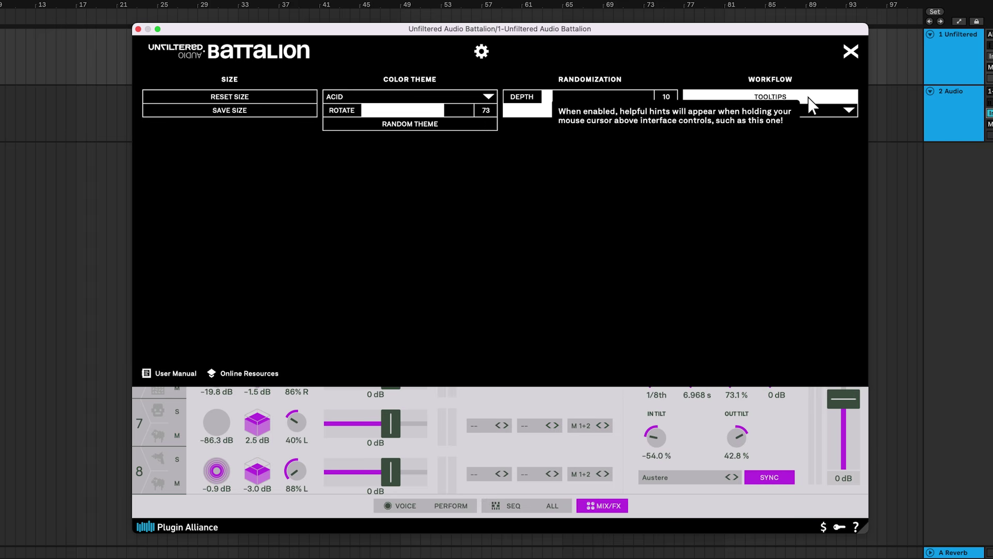
left_click(810, 101)
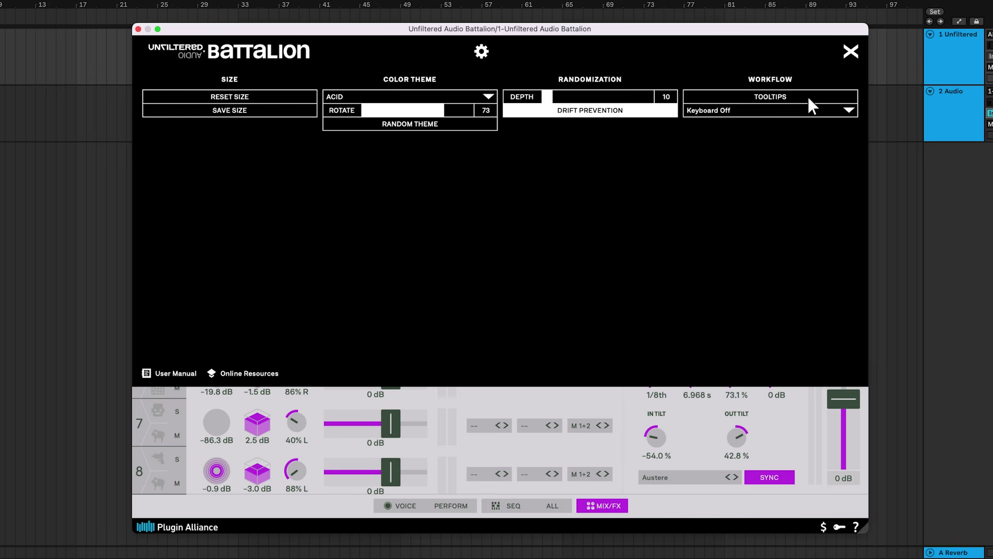
left_click(810, 109)
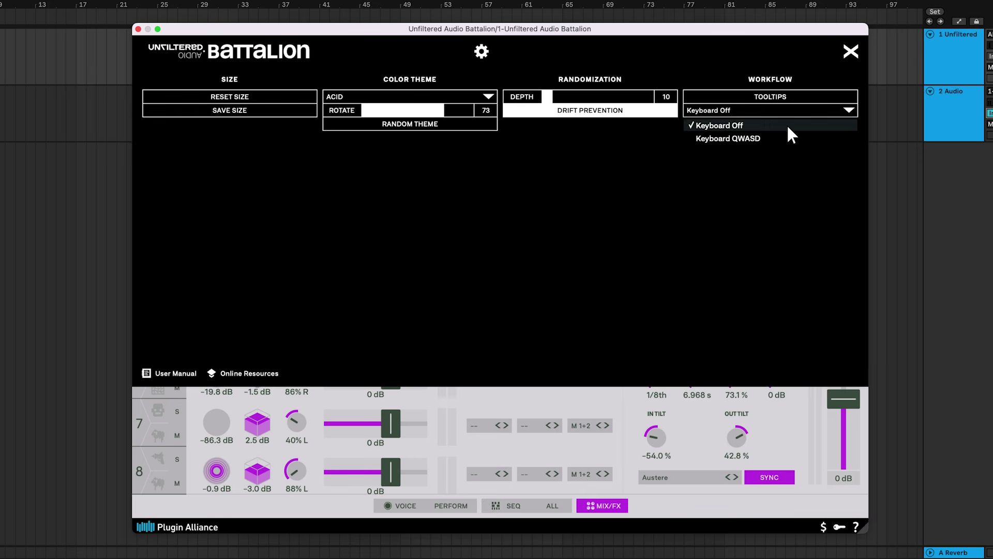
left_click(773, 147)
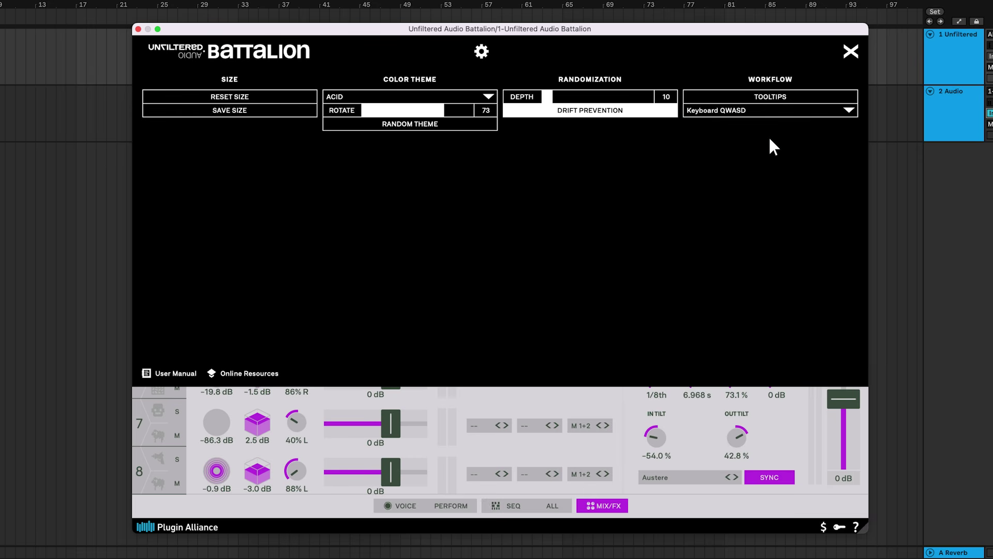
Close the settings and audition voices 1 to 6 of the WG Late Pickup preset with the computer keyboard, finishing on voice 1
left_click(481, 53)
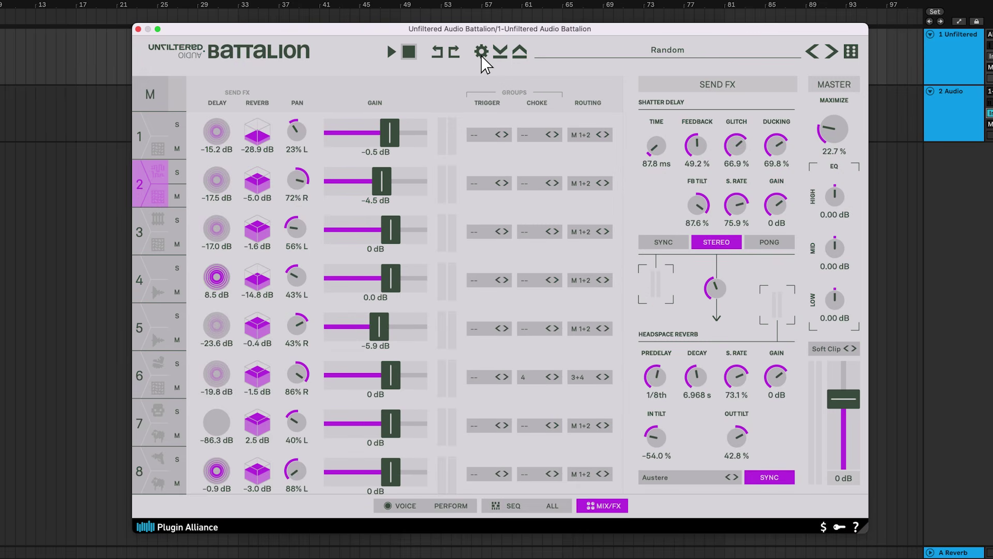
key("s")
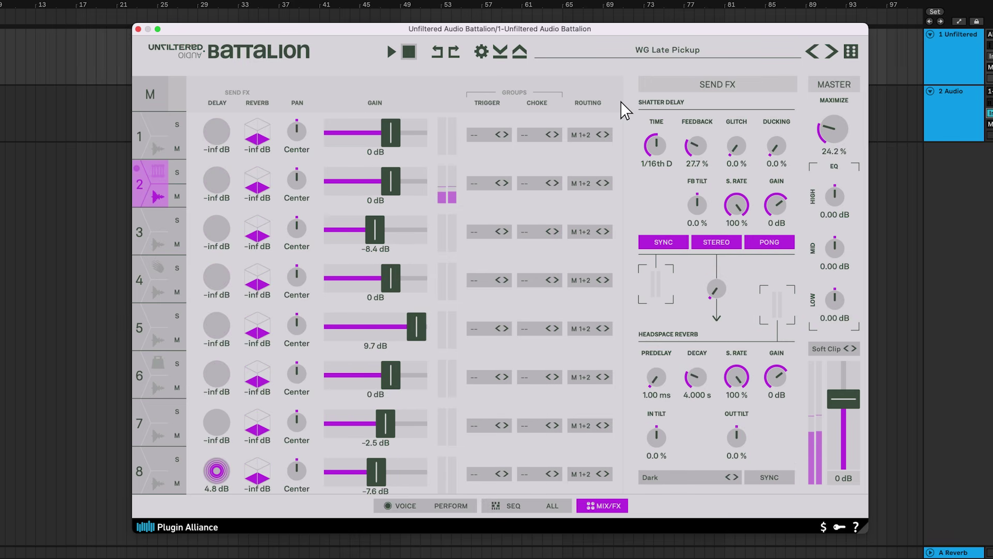
key("d")
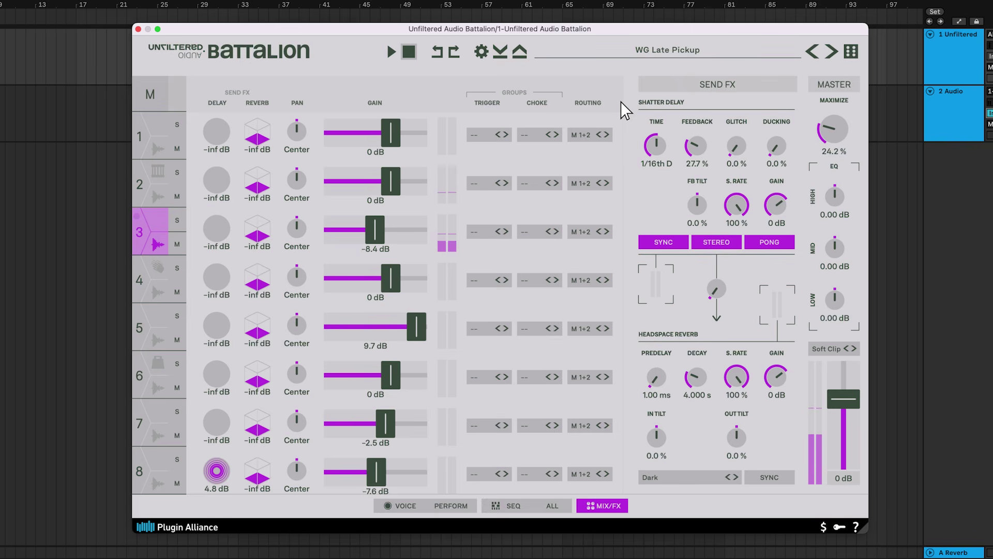
key("f")
key("g")
key("h")
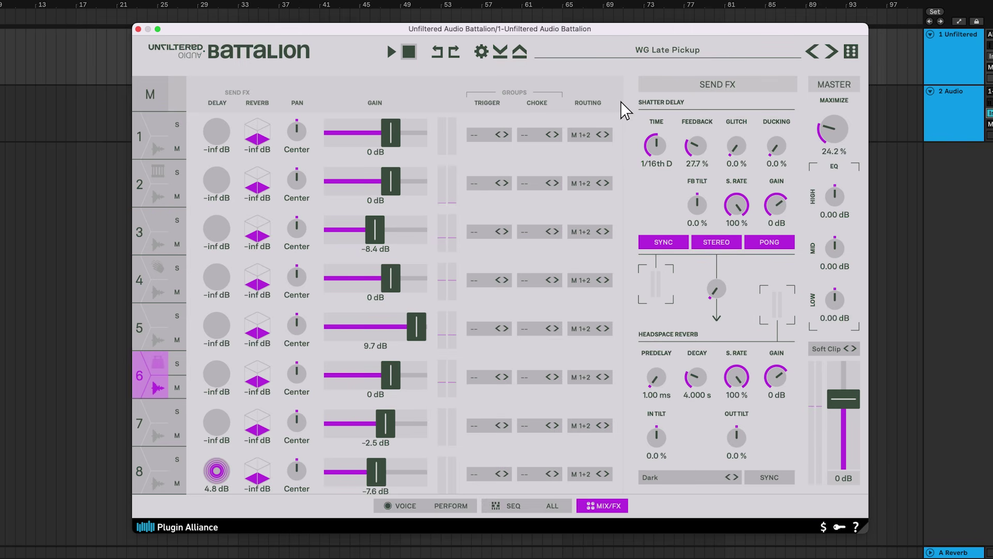
key("g")
key("d")
key("s")
key("a")
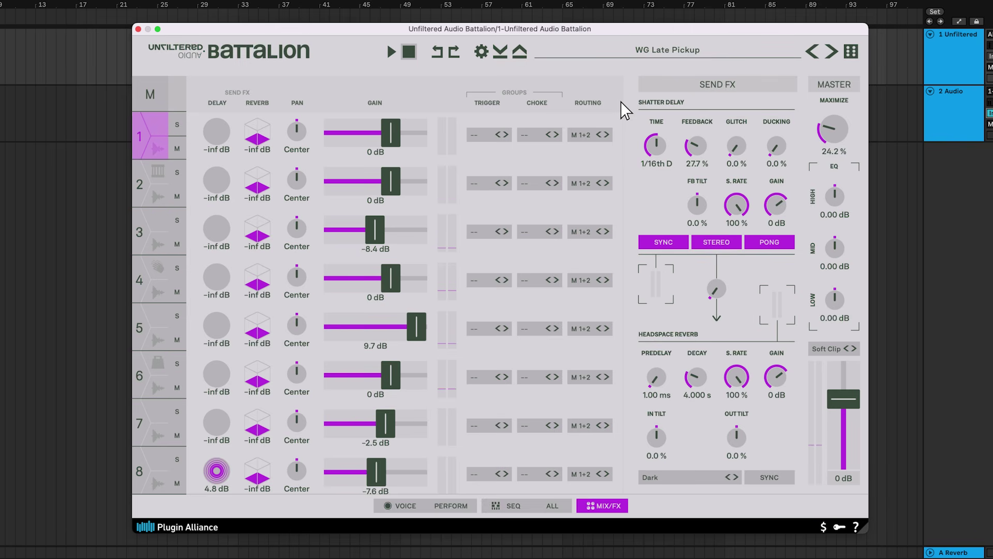
Cycle through the All, Seq, Perform, Voice and Mix/FX pages using the keyboard workflow
key("Tab")
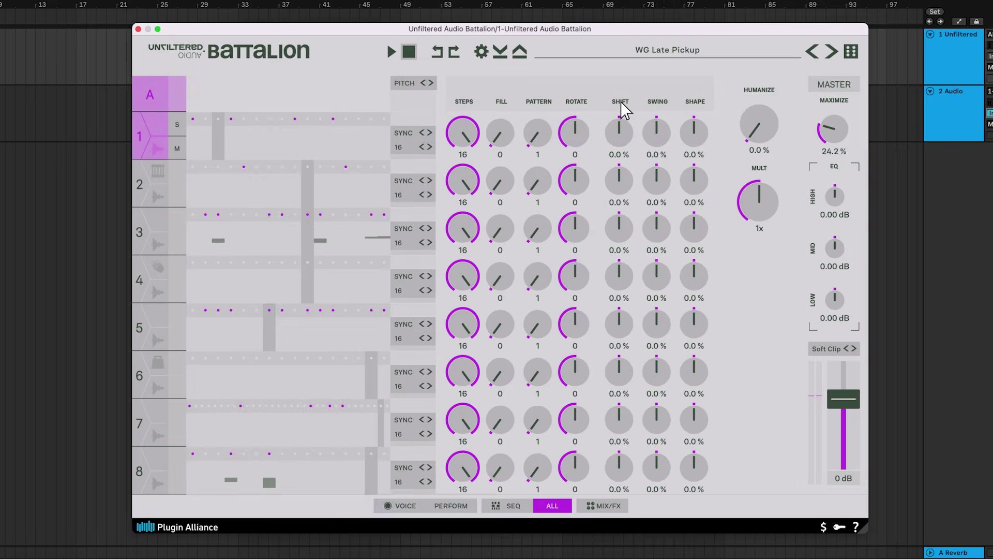
key("Tab")
key("Tab")
key("Tab")
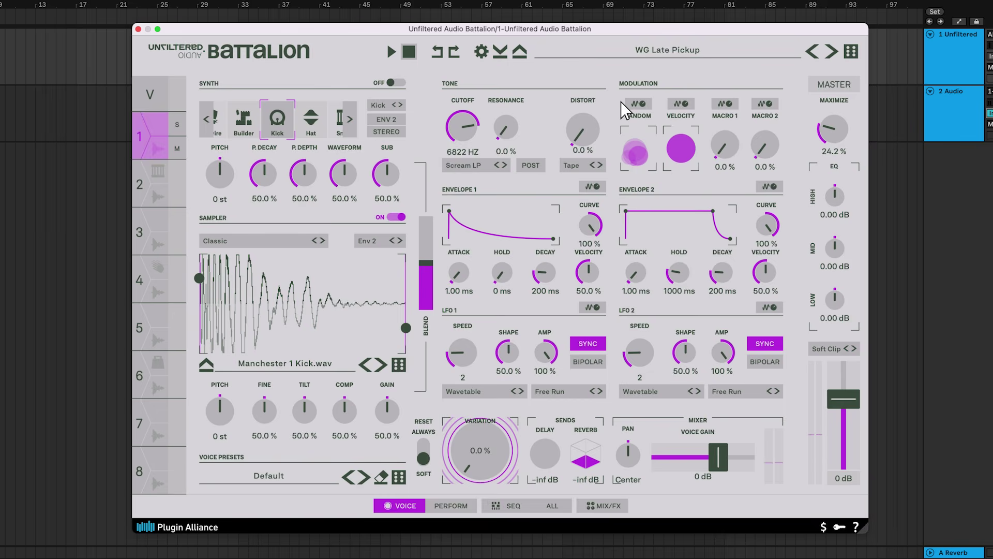
key("Tab")
key("Tab")
key("Tab")
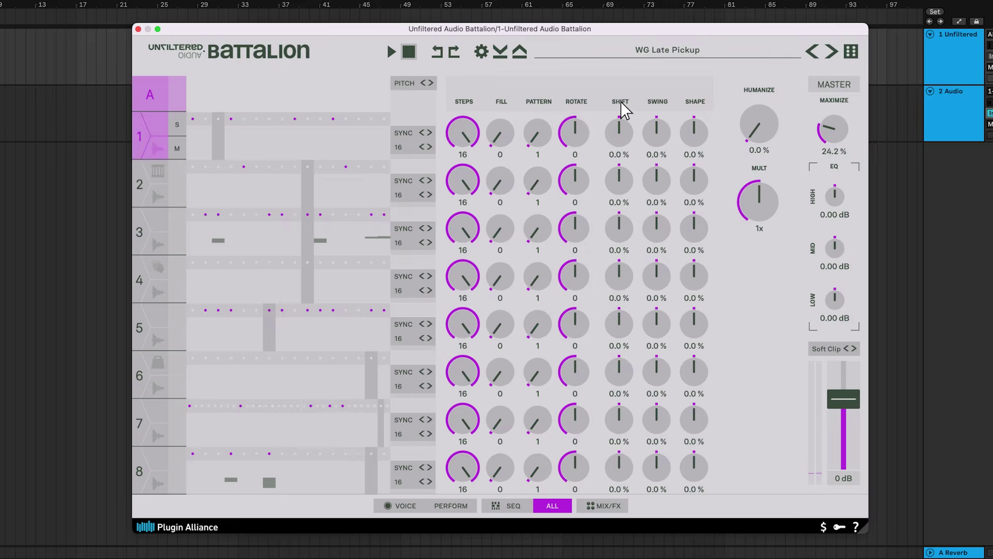
key("Tab")
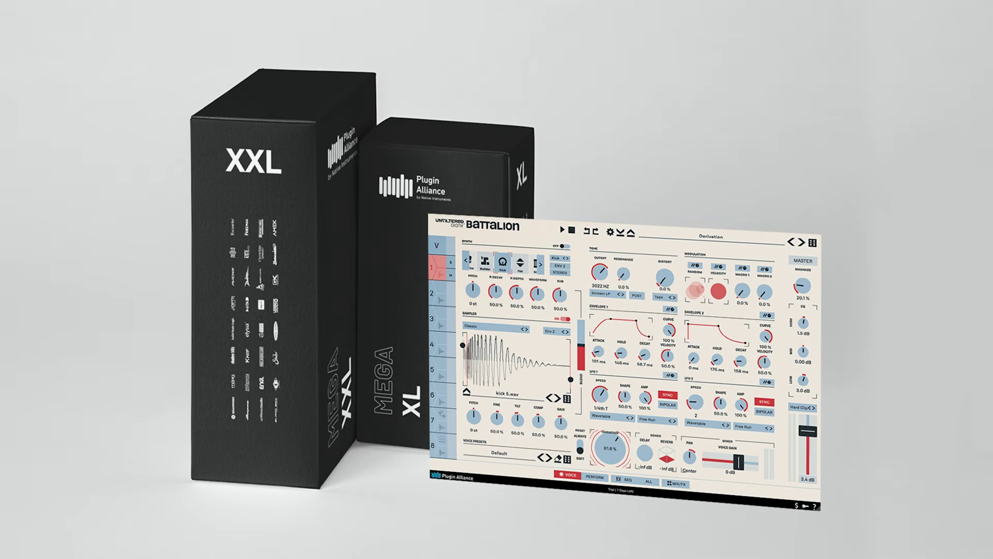